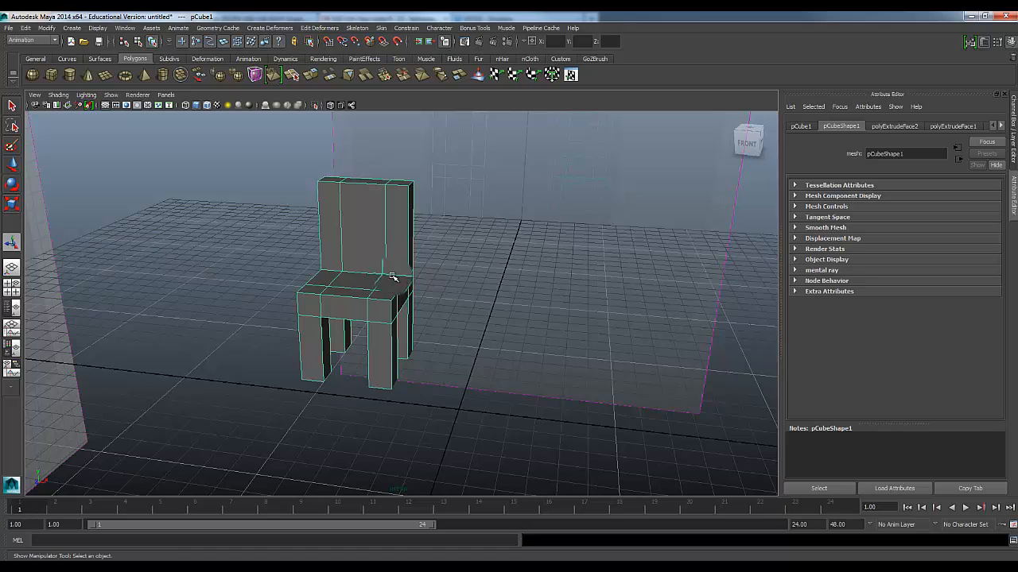
Check the block chair model against the reference picture Chair3D.JPG
scroll(382, 274, down, 3)
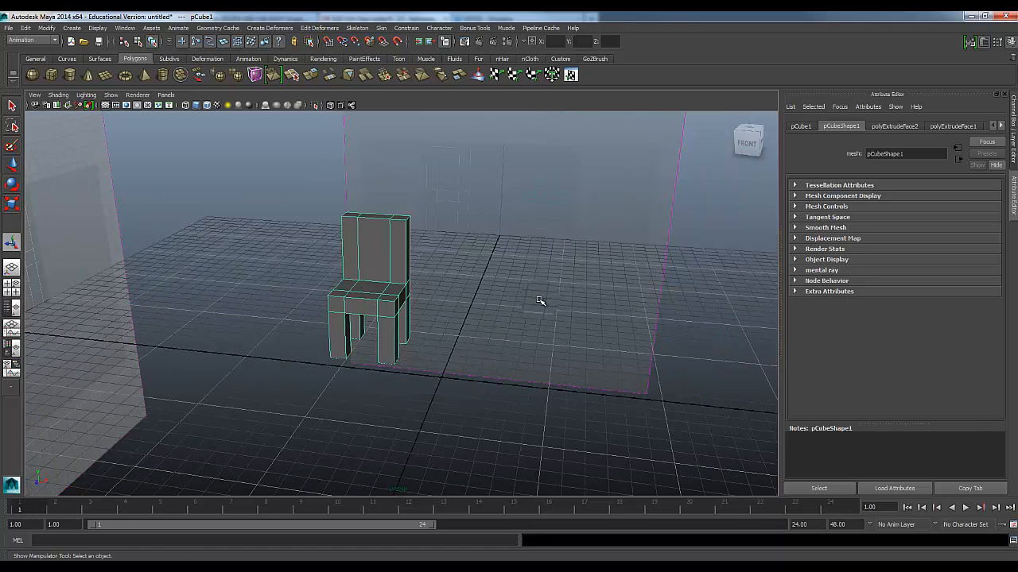
alt+drag(519, 311, 434, 309)
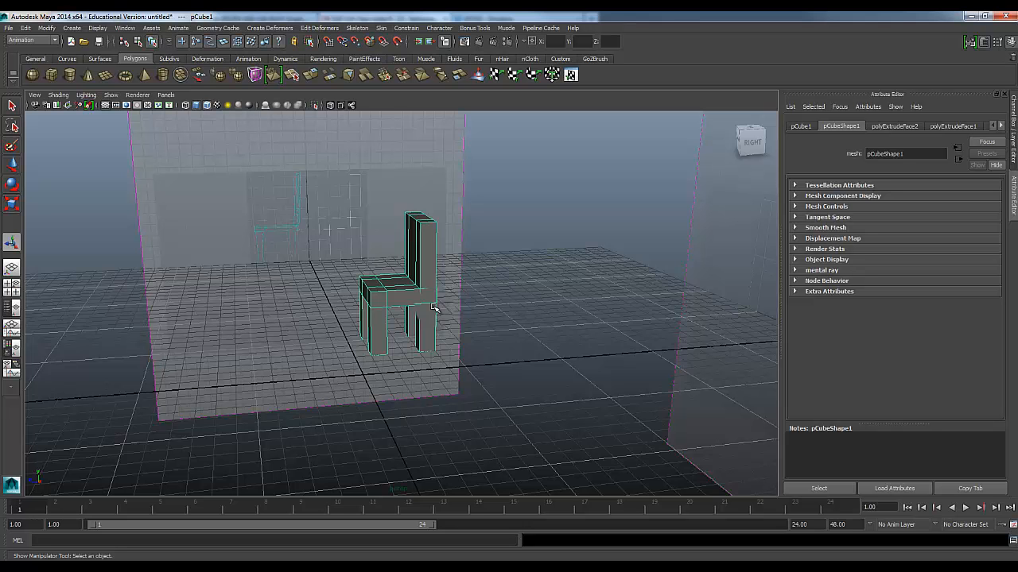
scroll(433, 308, up, 4)
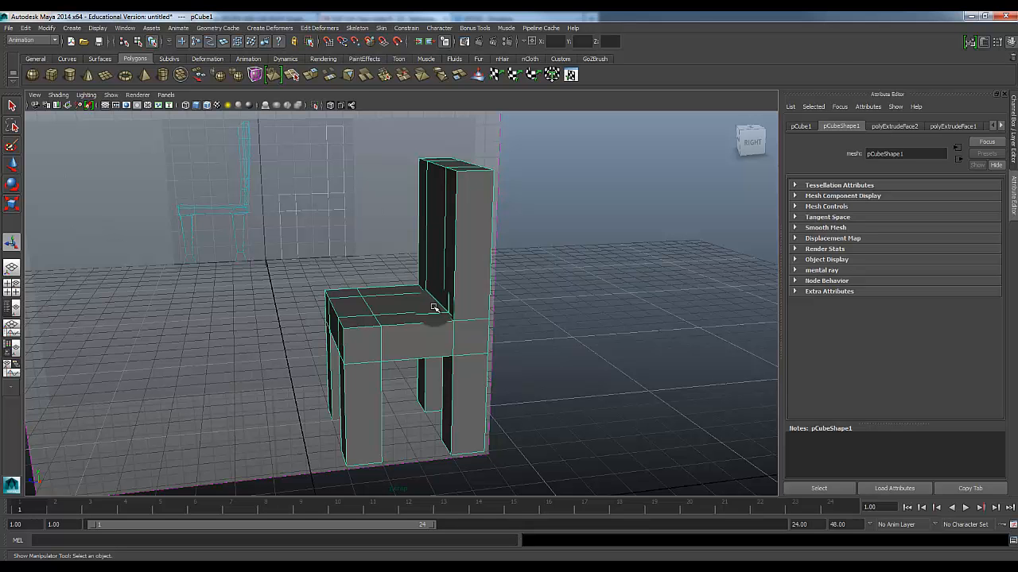
alt+drag(434, 307, 277, 298)
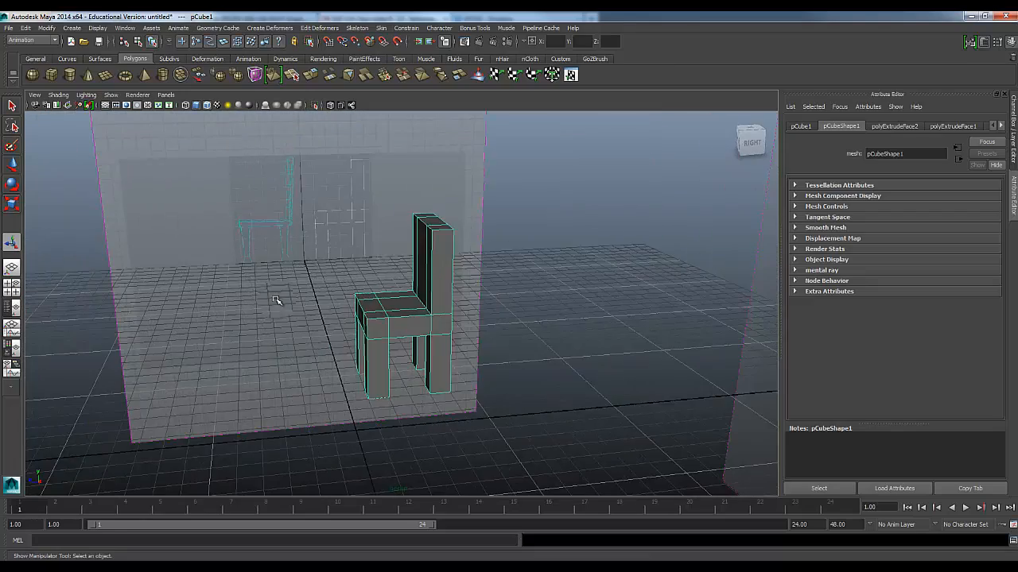
key(alt+Tab)
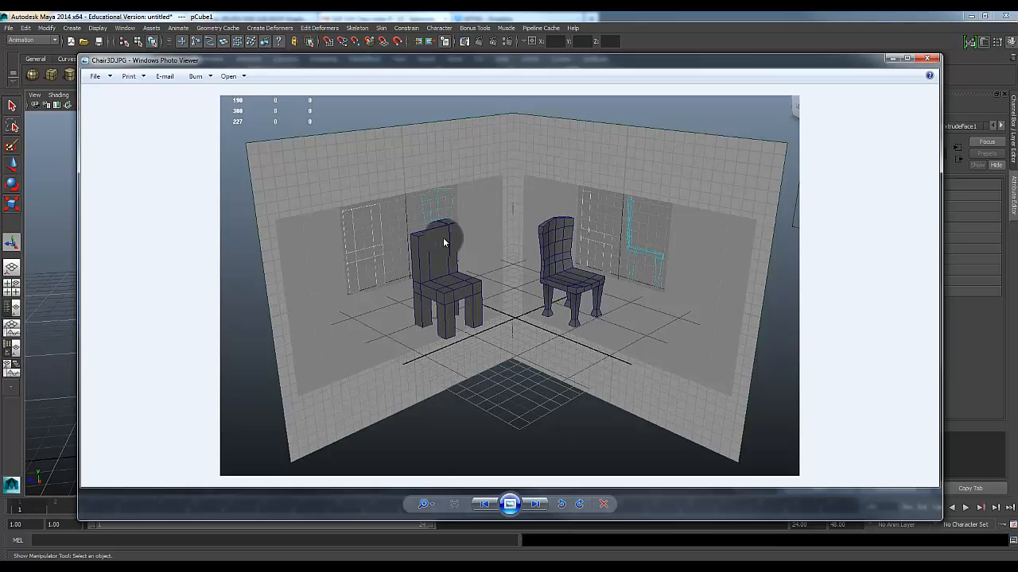
click(891, 60)
Duplicate the block chair and, in the side view, move the copy along the depth axis over the cyan chair outline
alt+drag(341, 390, 401, 324)
scroll(401, 324, down, 2)
key(w)
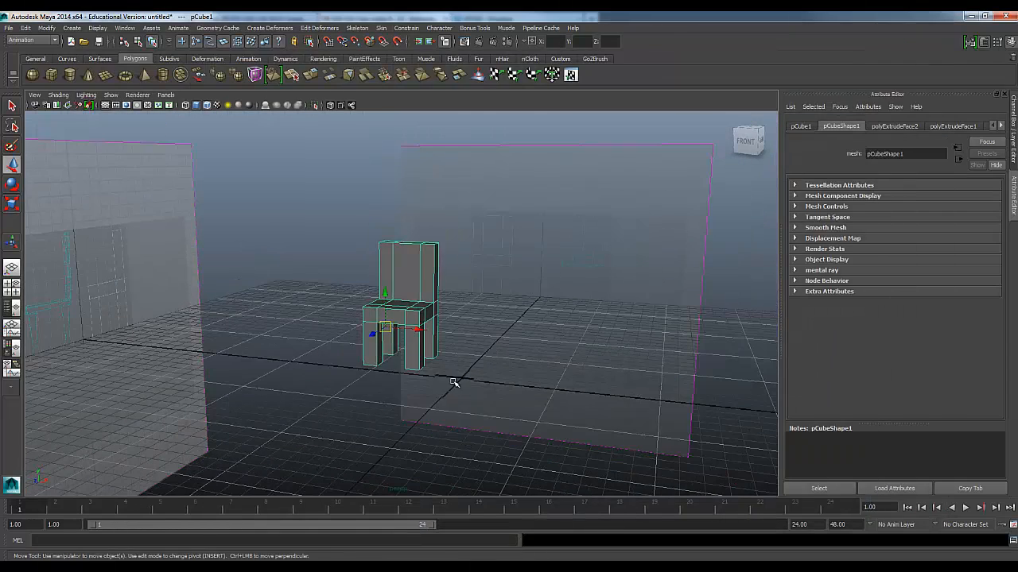
key(space)
key(space)
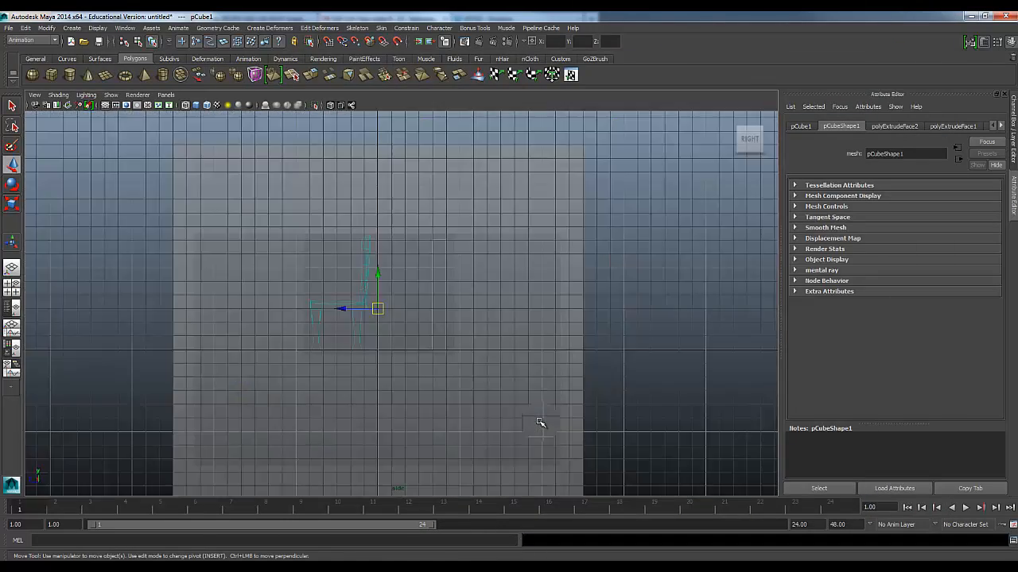
scroll(340, 370, up, 4)
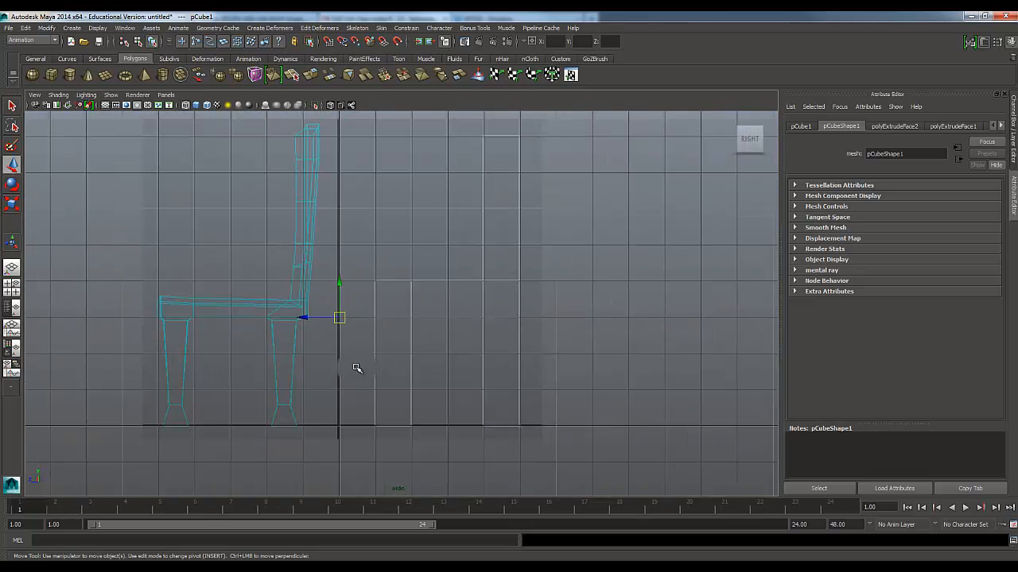
key(5)
alt+middle_drag(389, 347, 493, 380)
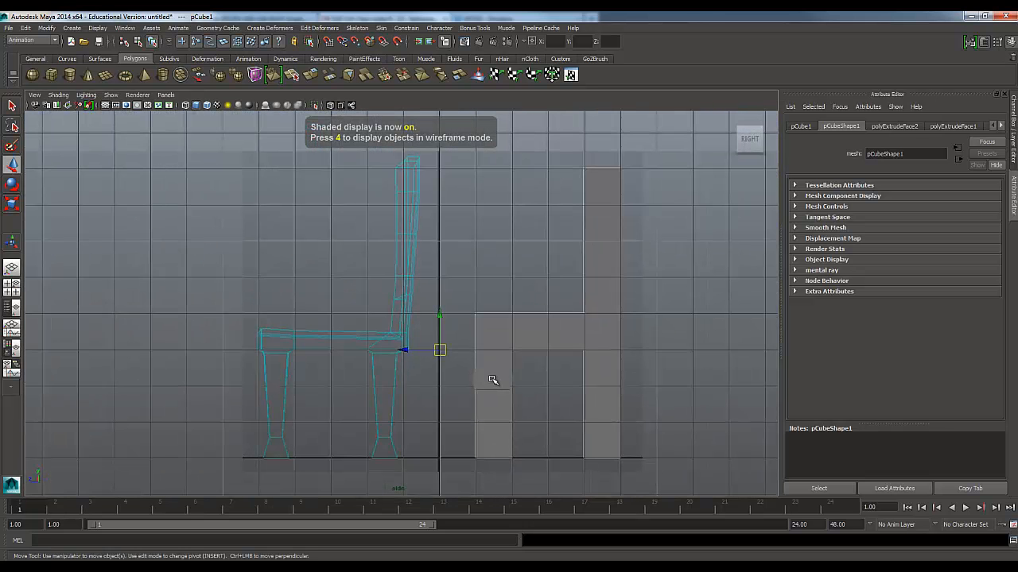
key(ctrl+d)
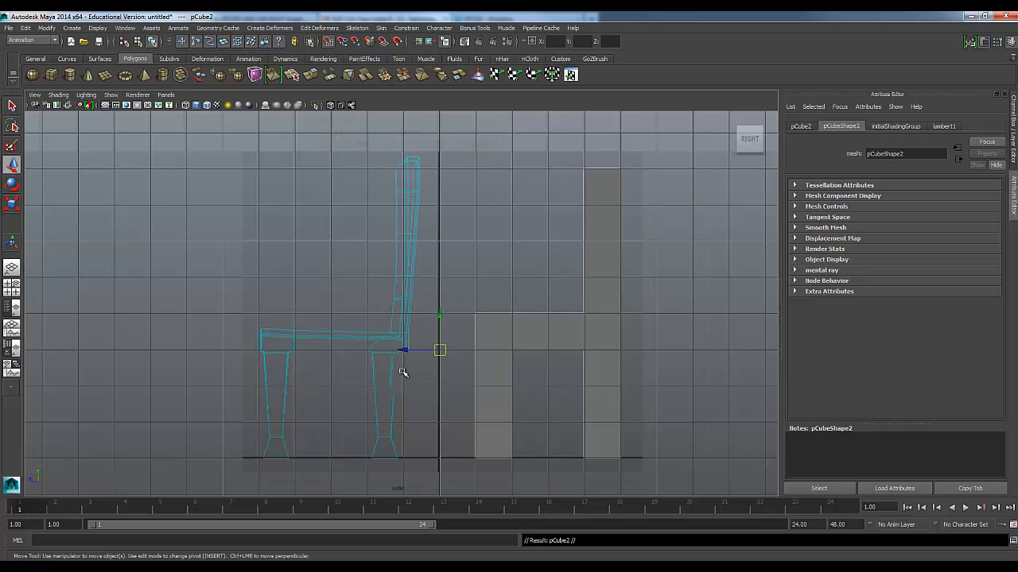
drag(406, 352, 249, 358)
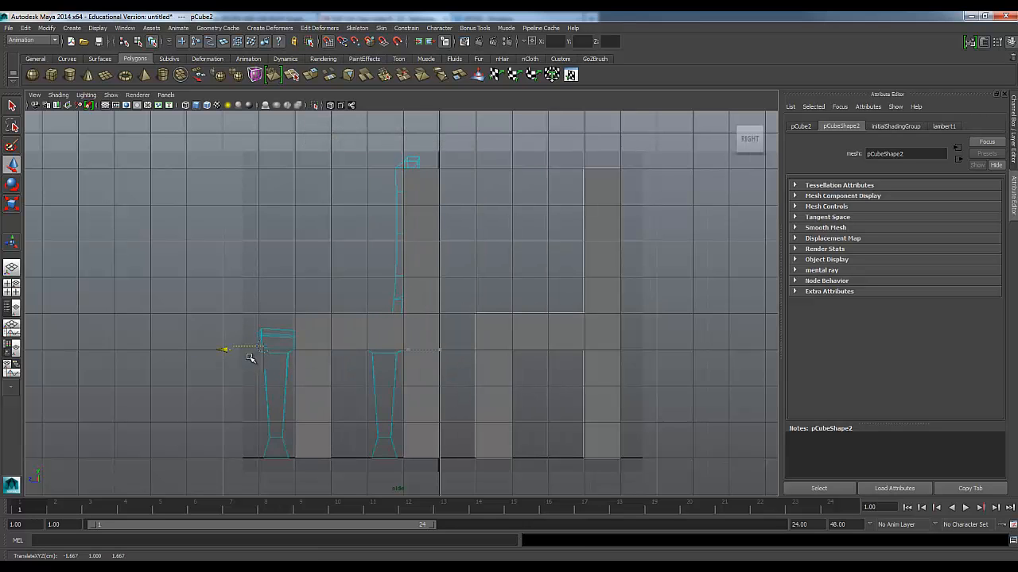
Move the duplicate chair sideways in the front view so it lines up with the front reference outline, and deselect it
key(space)
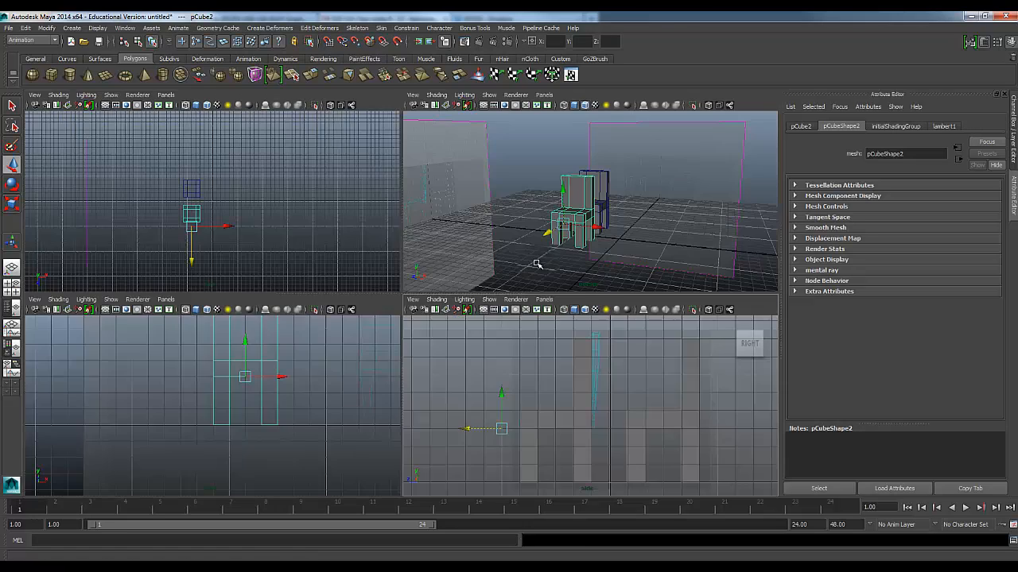
key(space)
alt+drag(573, 284, 394, 381)
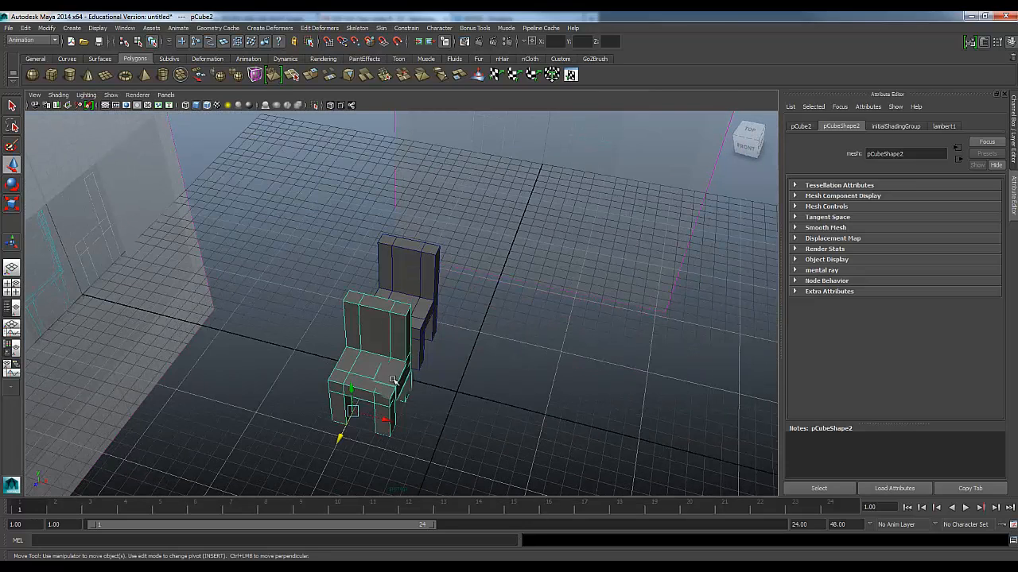
key(space)
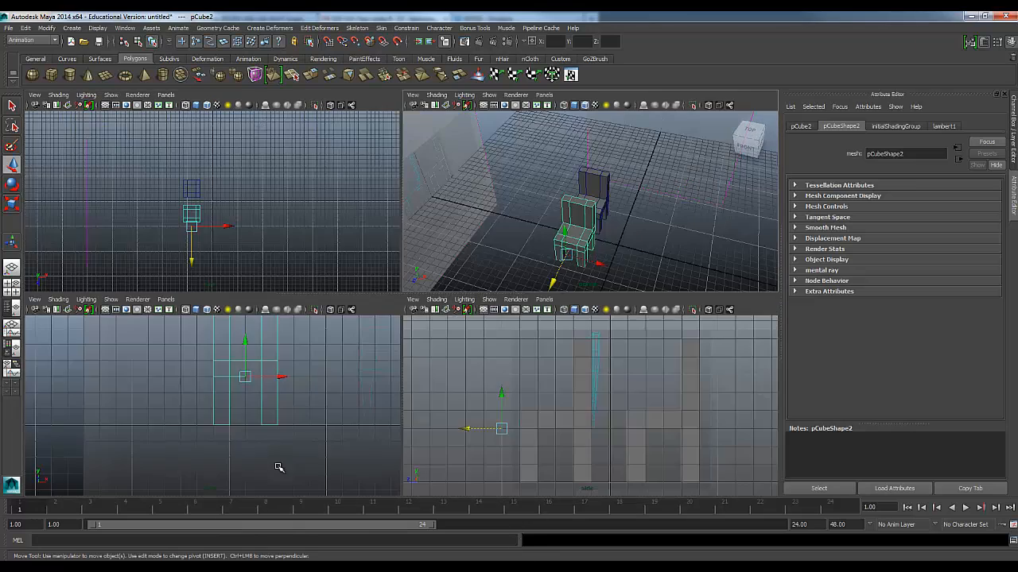
key(space)
scroll(506, 372, down, 3)
alt+middle_drag(531, 345, 436, 376)
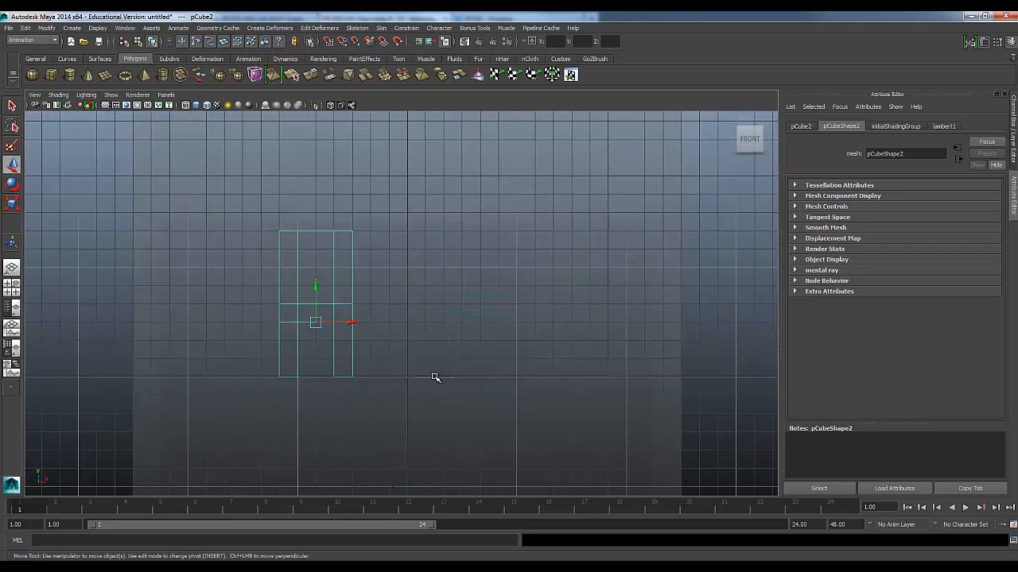
scroll(403, 365, up, 1)
drag(338, 327, 495, 331)
click(446, 382)
scroll(543, 320, up, 2)
scroll(548, 323, up, 2)
alt+middle_drag(548, 323, 483, 258)
Examine both block chairs from several angles in the perspective view, with the duplicate selected
key(space)
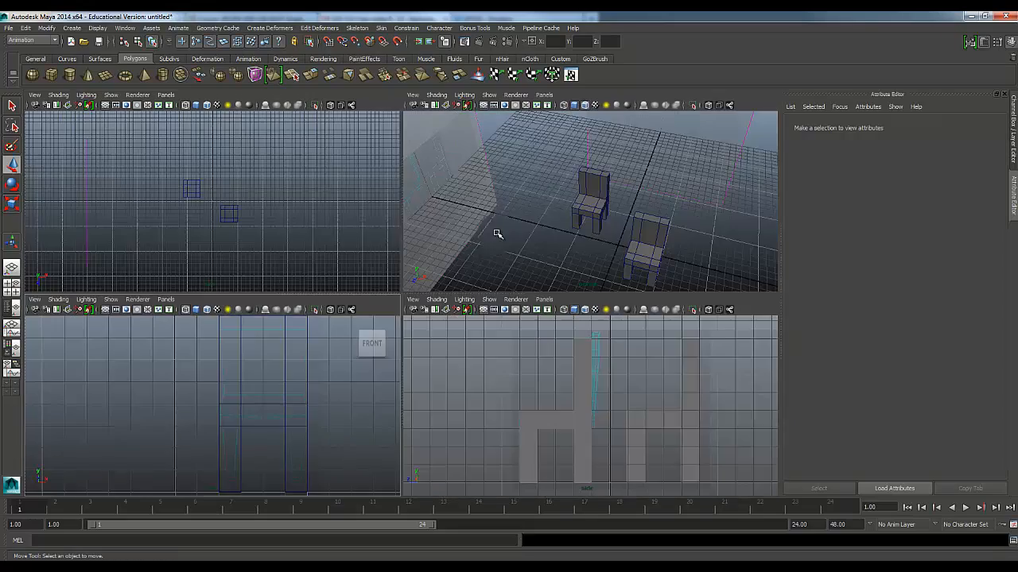
key(space)
alt+drag(515, 375, 400, 357)
scroll(398, 356, up, 4)
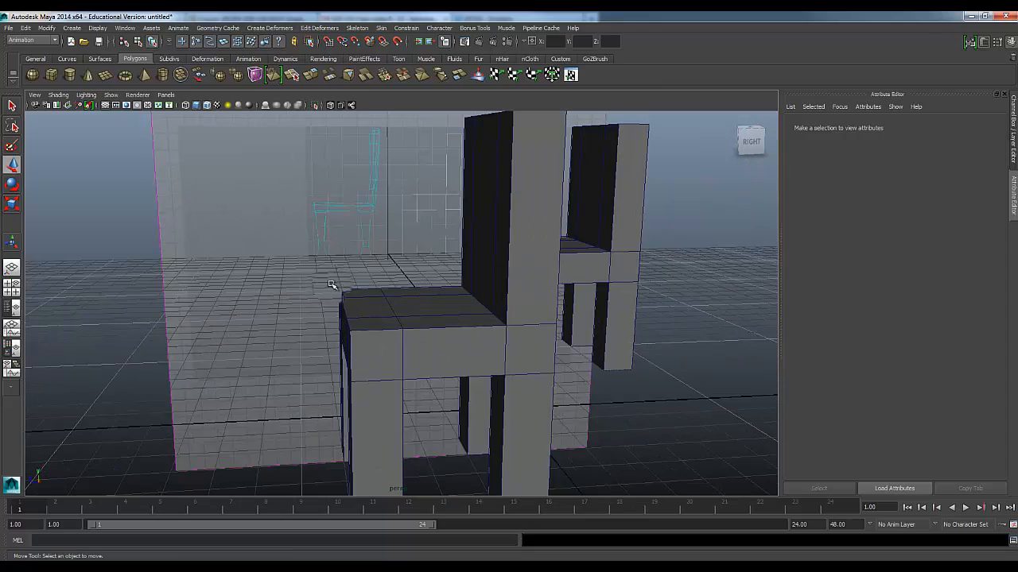
alt+drag(413, 260, 564, 277)
click(615, 272)
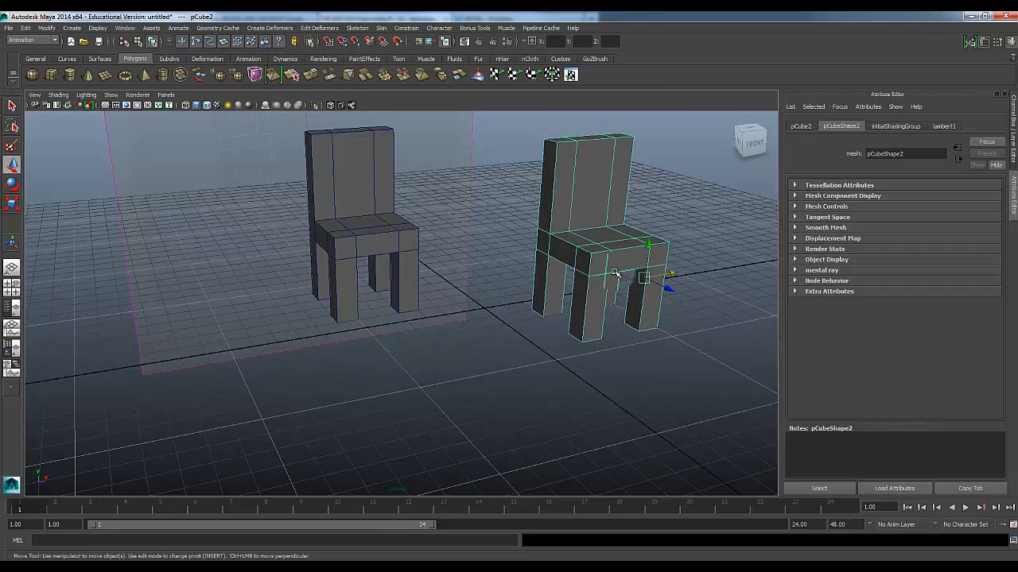
alt+middle_drag(615, 272, 498, 315)
alt+drag(498, 316, 422, 341)
Show the duplicate chair as wireframe in the side view and open the Insert Edge Loop Tool's options from the Polygons menu set
key(space)
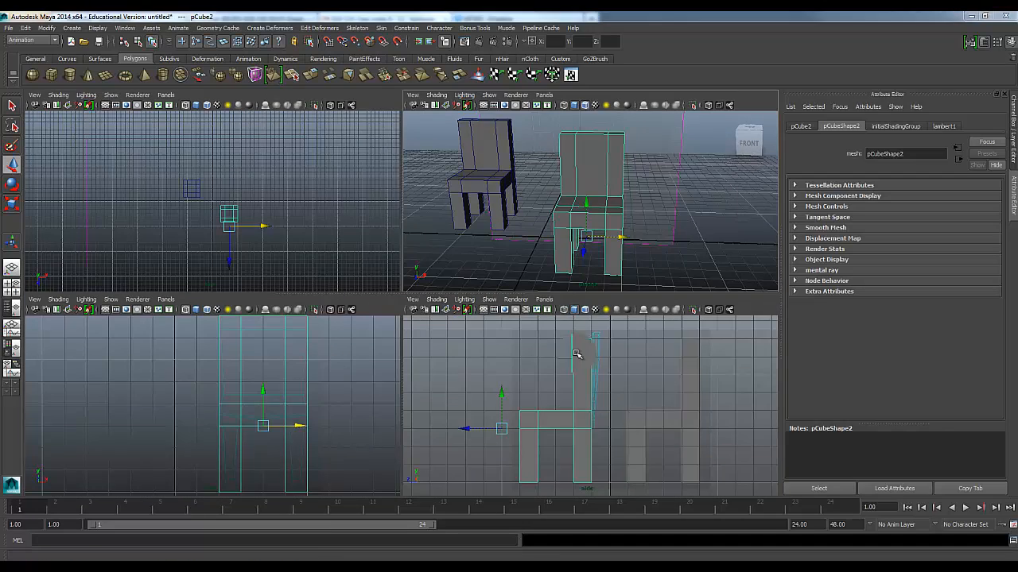
key(space)
scroll(504, 303, down, 5)
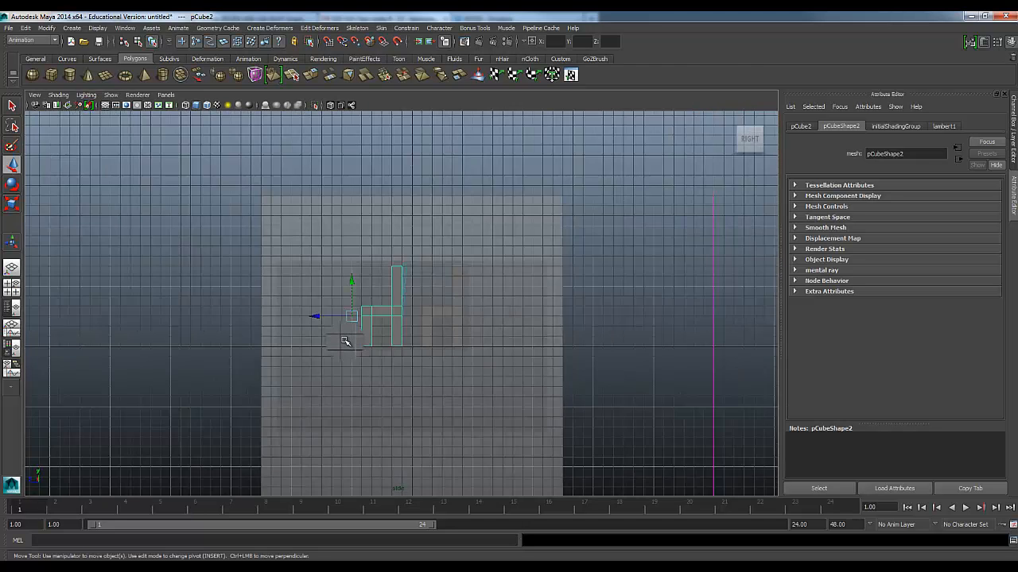
scroll(346, 341, up, 6)
key(4)
scroll(350, 342, up, 5)
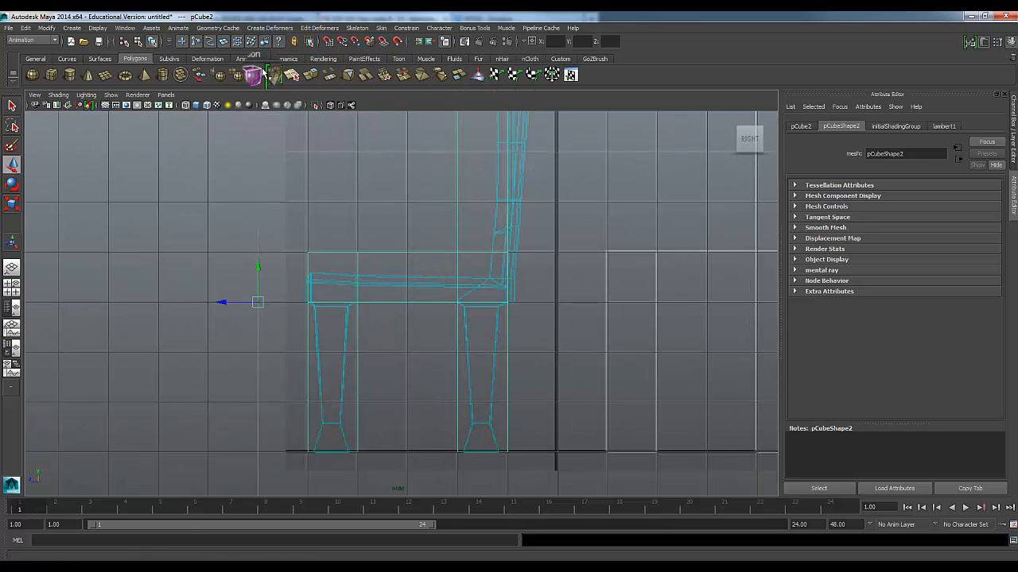
click(32, 40)
click(29, 57)
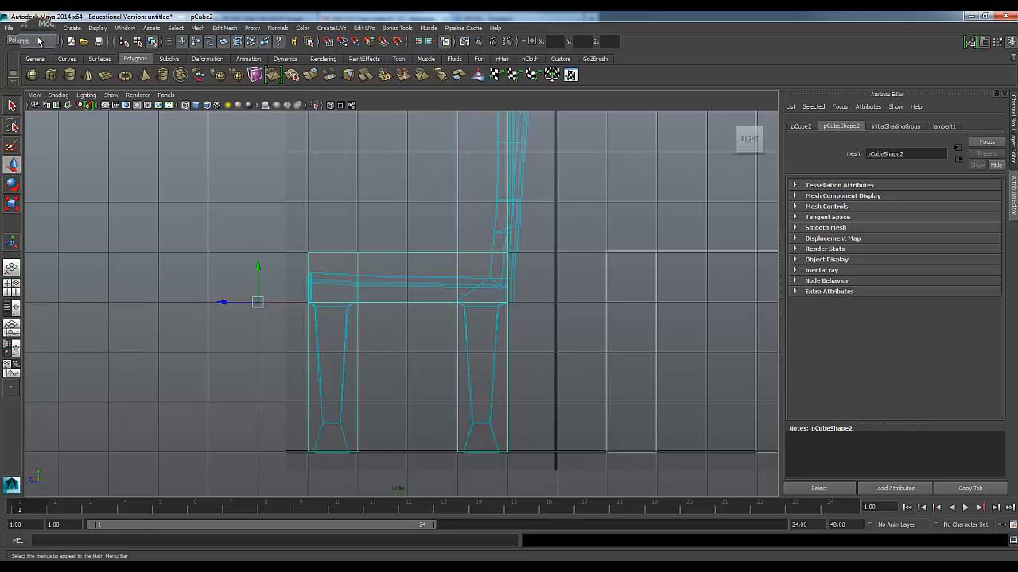
click(217, 29)
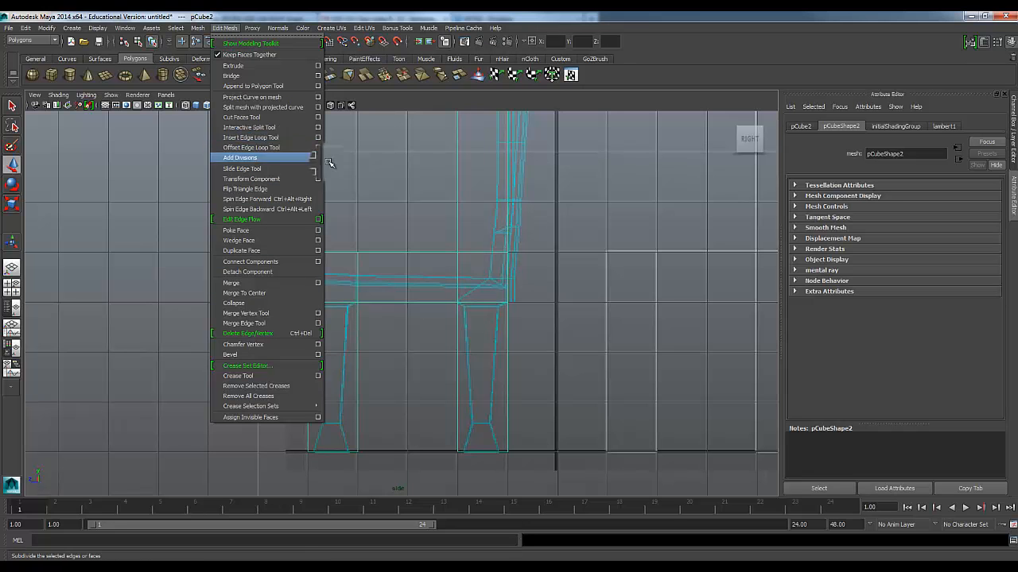
click(318, 138)
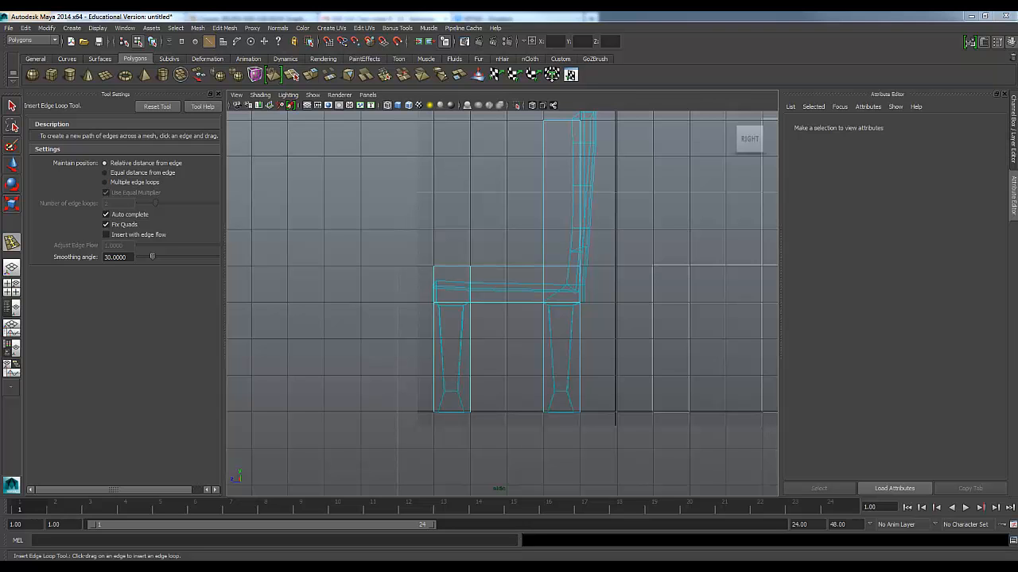
Move the Insert Edge Loop Tool shortcut toward the middle of the shelf, use Relative distance from edge, and close the tool settings
click(220, 28)
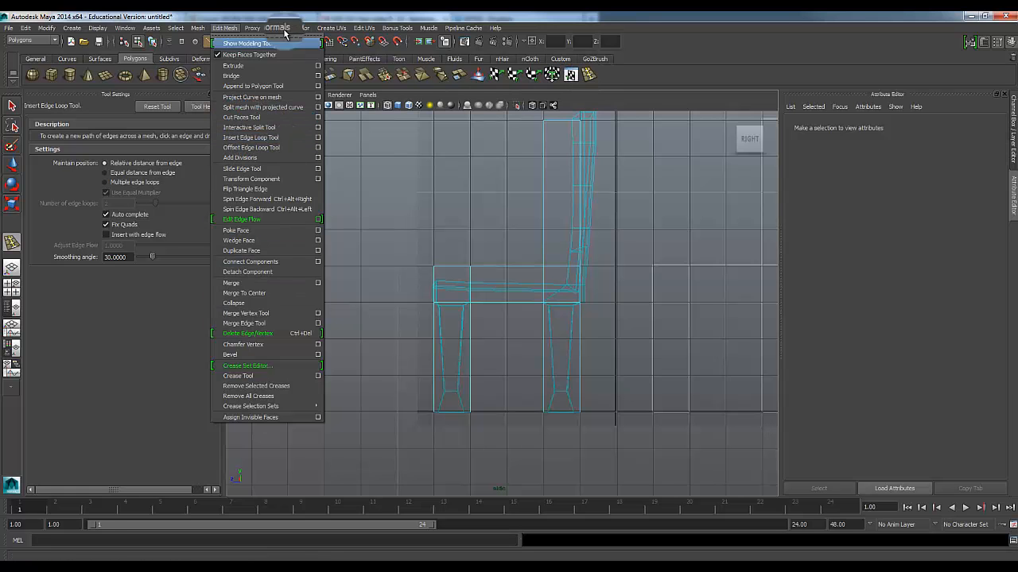
click(592, 80)
middle_drag(591, 80, 330, 76)
click(114, 167)
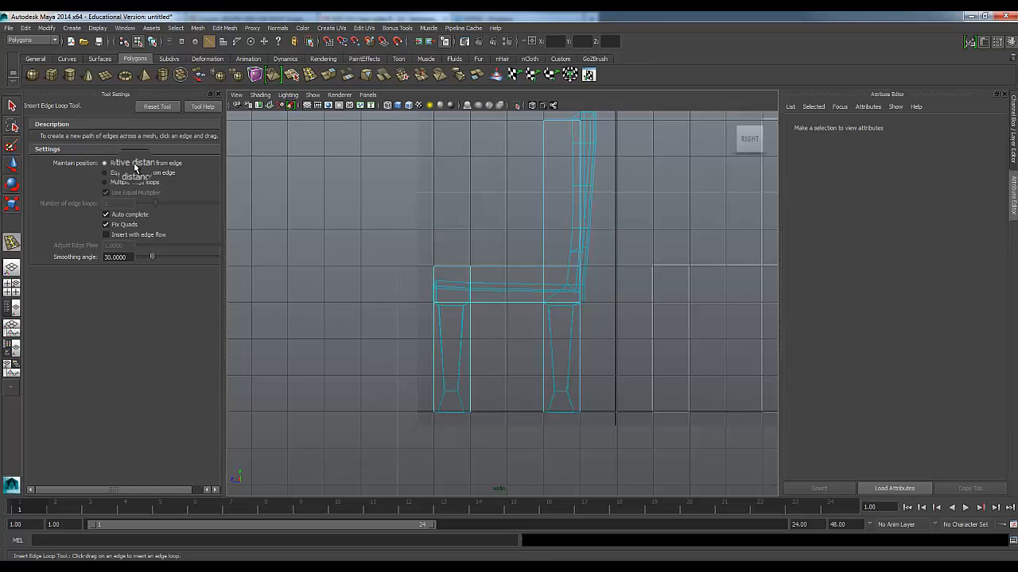
click(215, 94)
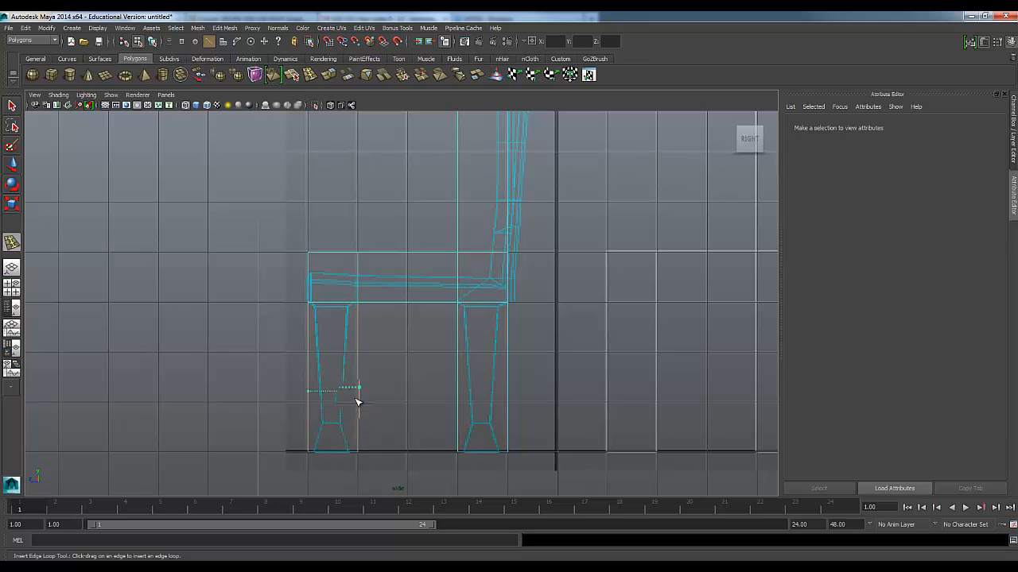
Insert an edge loop near the foot of each of the duplicate chair's four legs, at the reference outline's ankle height
click(356, 425)
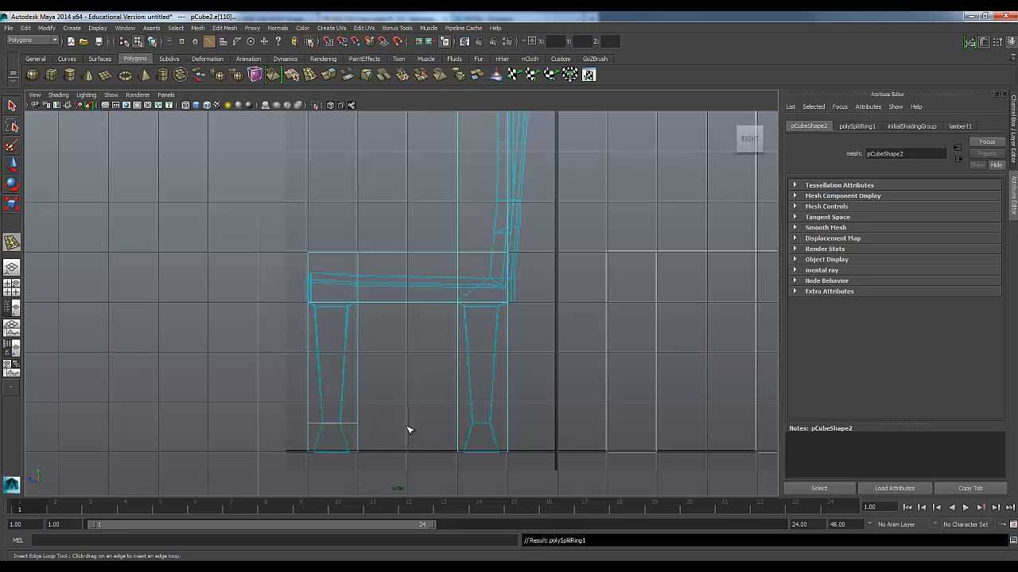
click(459, 426)
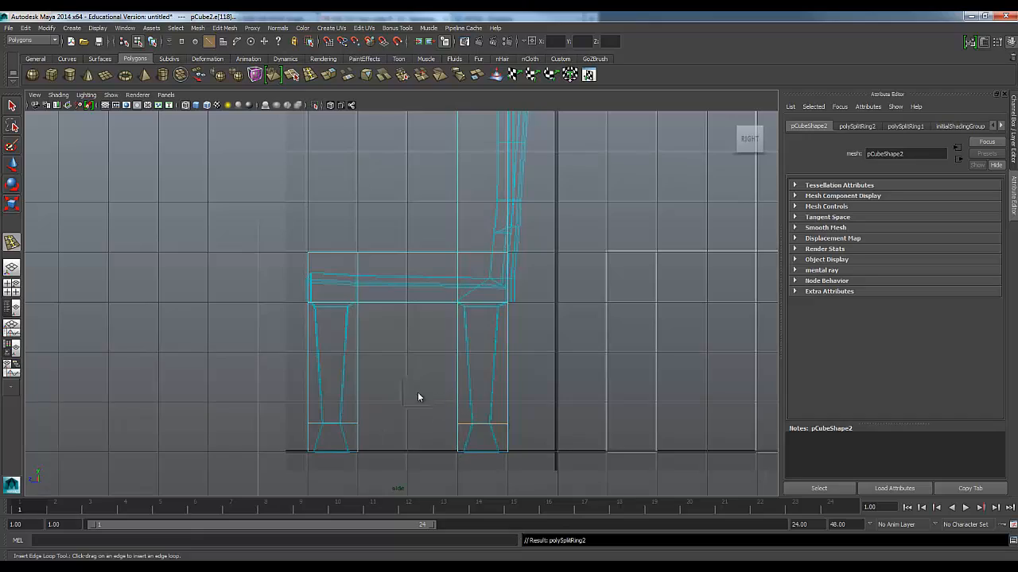
key(space)
key(space)
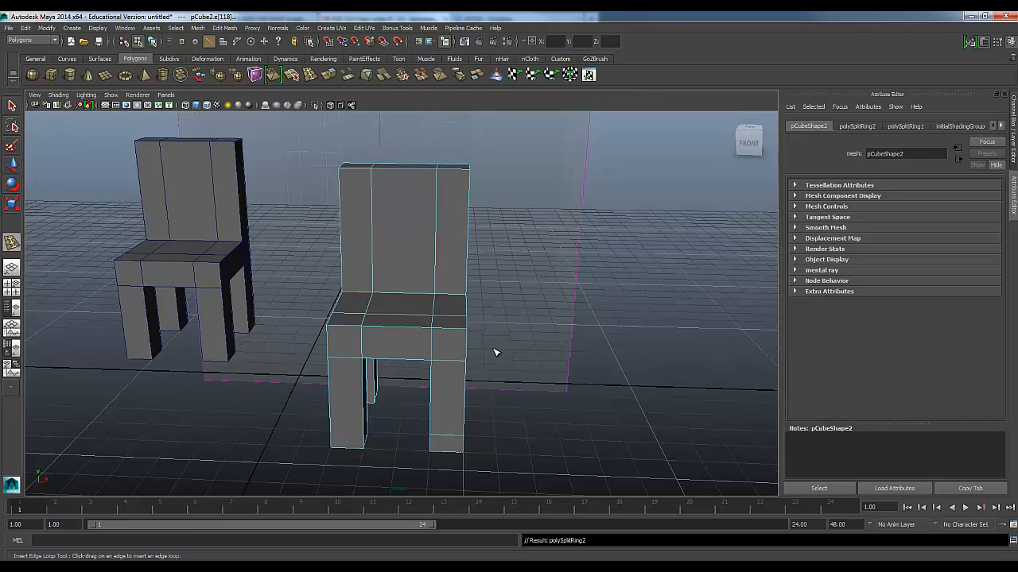
alt+drag(507, 382, 396, 361)
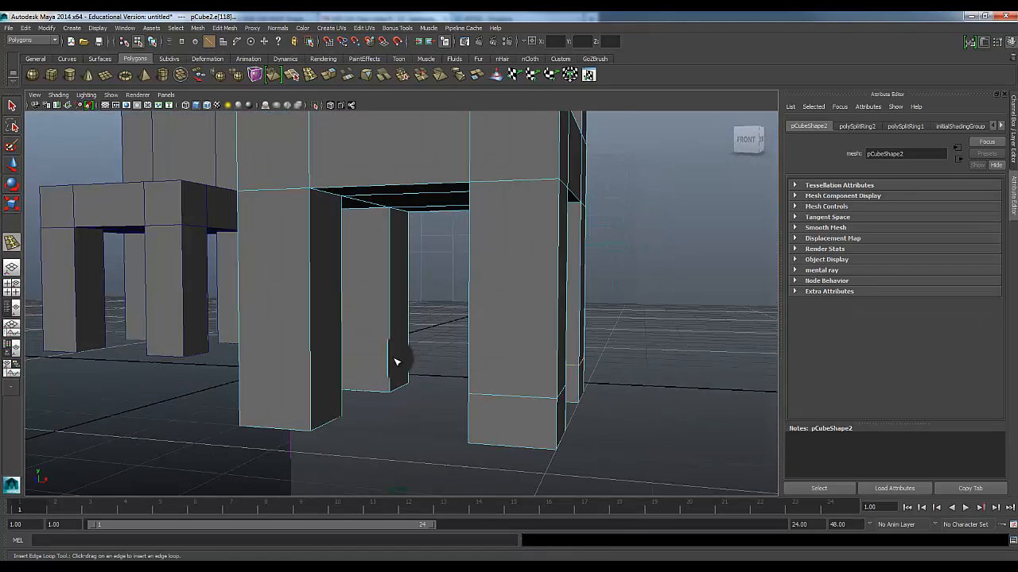
click(392, 364)
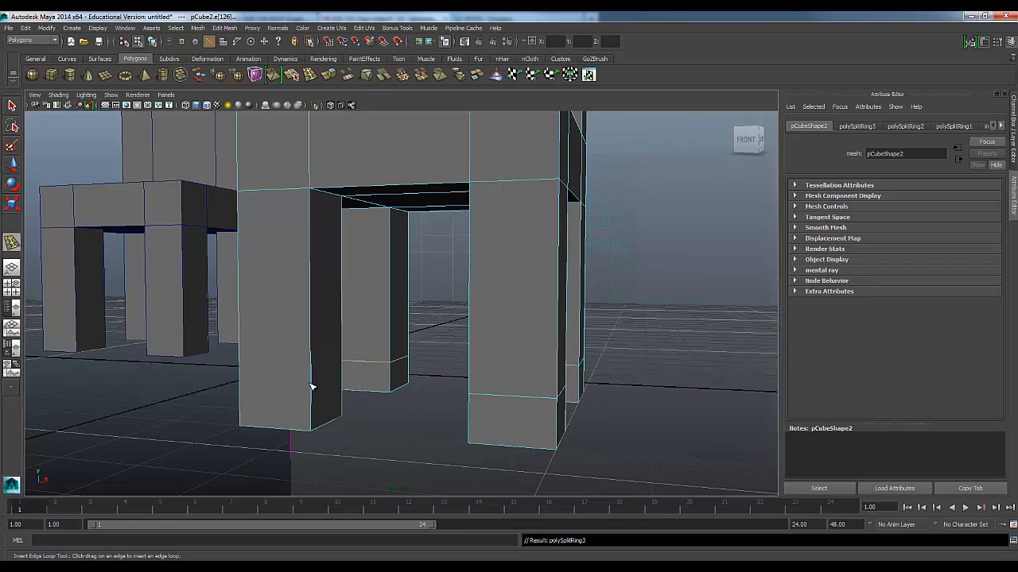
click(312, 391)
Select the lower edge loops on all four legs of the duplicate chair
alt+drag(422, 420, 383, 383)
key(w)
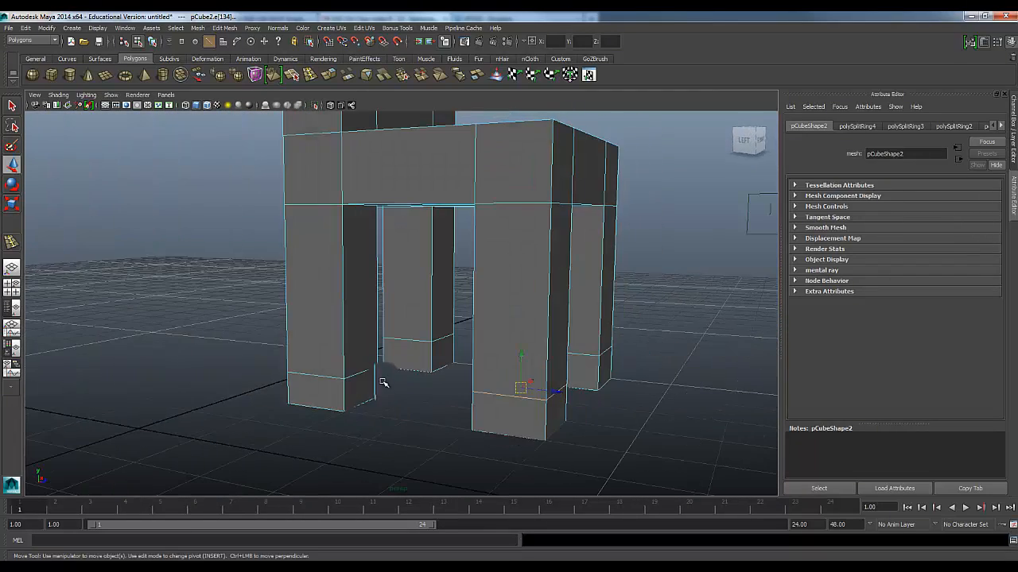
click(404, 362)
click(449, 347)
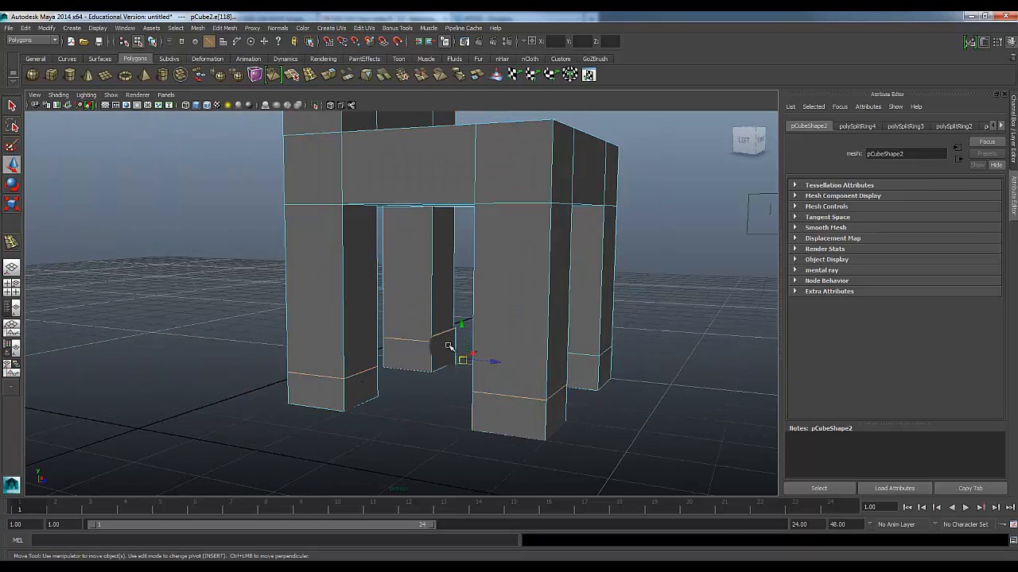
alt+drag(628, 406, 577, 387)
click(522, 380)
Raise the selected edge loops of all four legs to the reference outline's ankle line in the side view
key(space)
key(space)
alt+middle_drag(502, 436, 492, 297)
scroll(414, 368, up, 5)
key(r)
drag(415, 334, 414, 383)
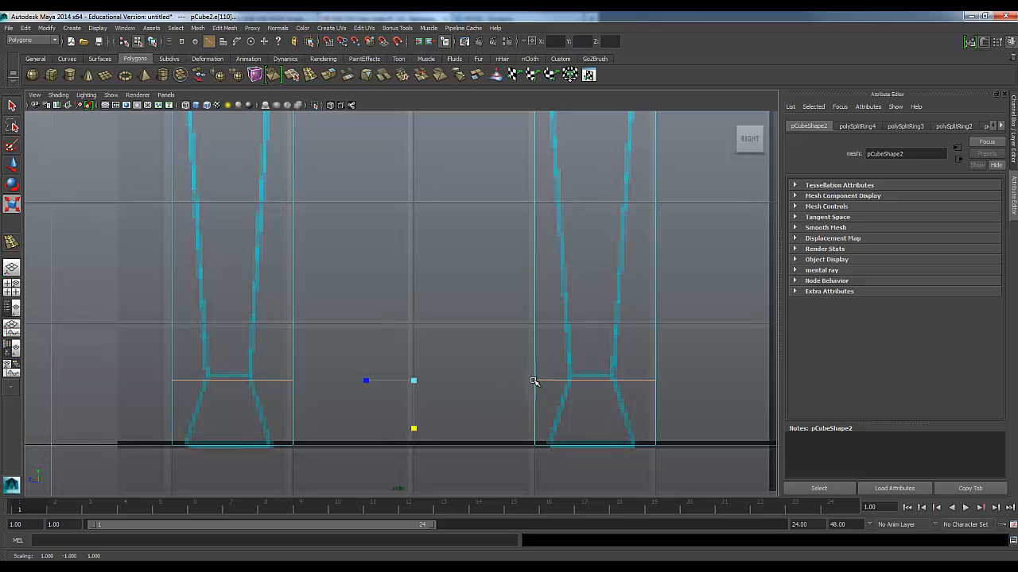
key(w)
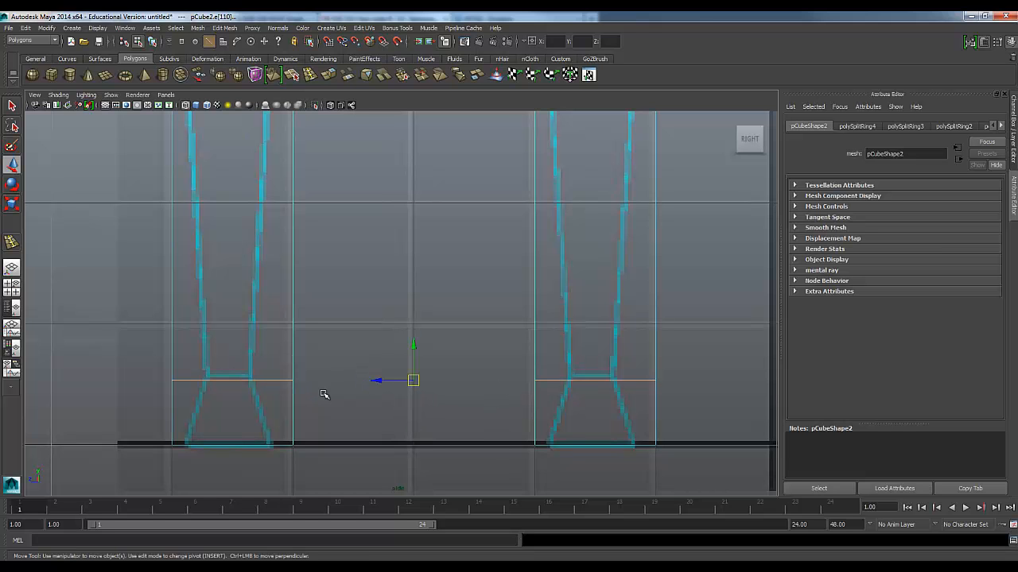
drag(414, 347, 414, 340)
key(r)
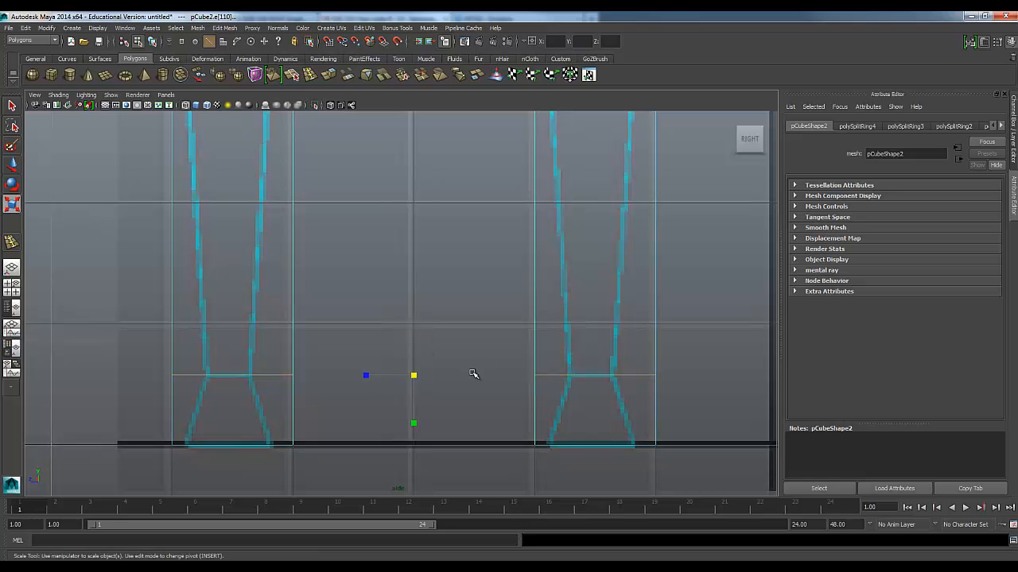
Examine the raised ankle loops of the duplicate chair's legs in the perspective and side views
scroll(446, 372, down, 3)
key(space)
alt+drag(477, 238, 540, 241)
scroll(522, 268, up, 4)
alt+middle_drag(540, 240, 527, 221)
alt+drag(509, 233, 466, 260)
key(space)
scroll(461, 275, down, 4)
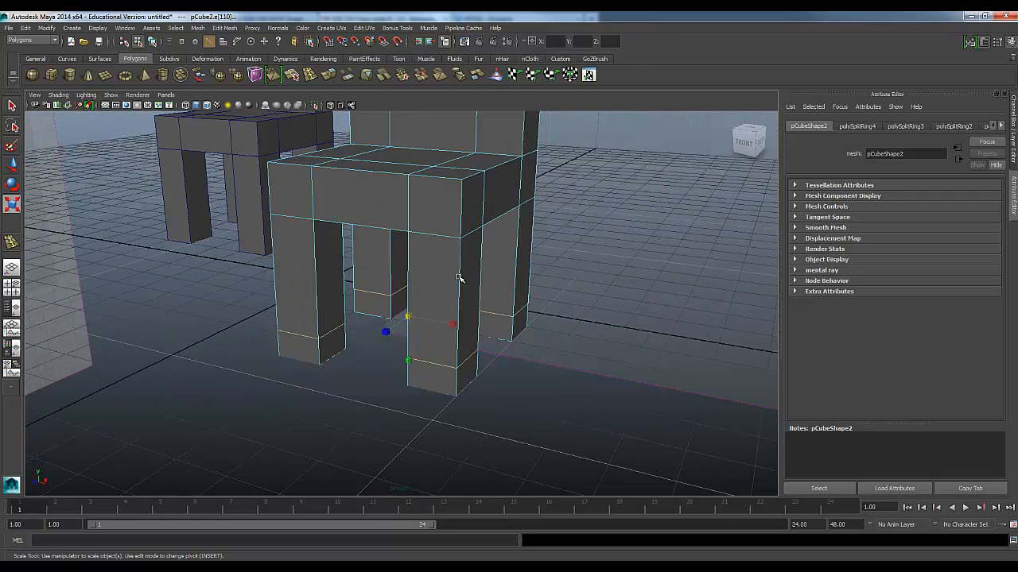
key(space)
scroll(464, 463, up, 6)
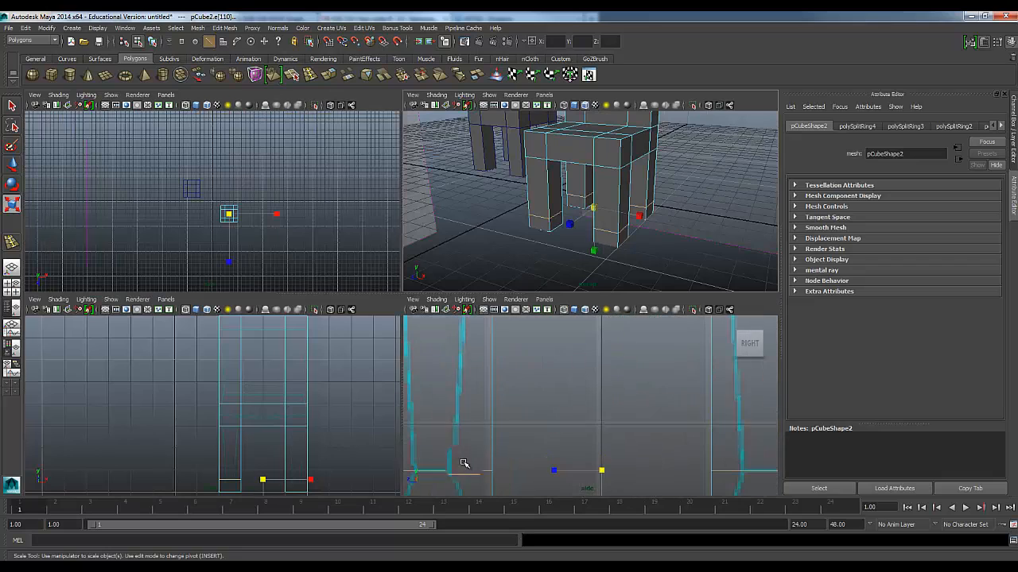
scroll(523, 230, down, 4)
alt+drag(359, 310, 400, 289)
scroll(400, 289, up, 4)
scroll(396, 292, up, 4)
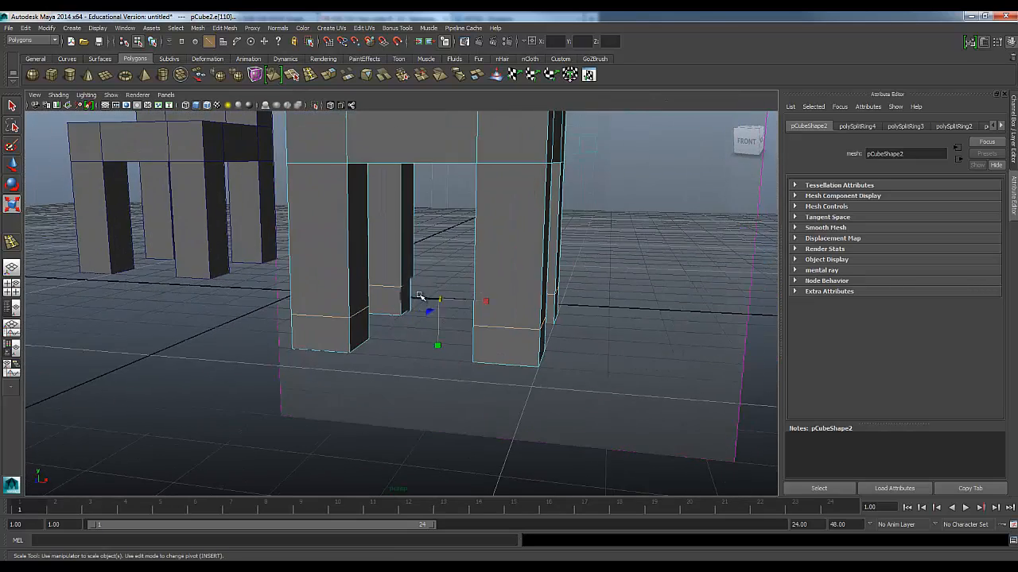
drag(451, 298, 314, 310)
scroll(383, 343, down, 4)
key(ctrl+z)
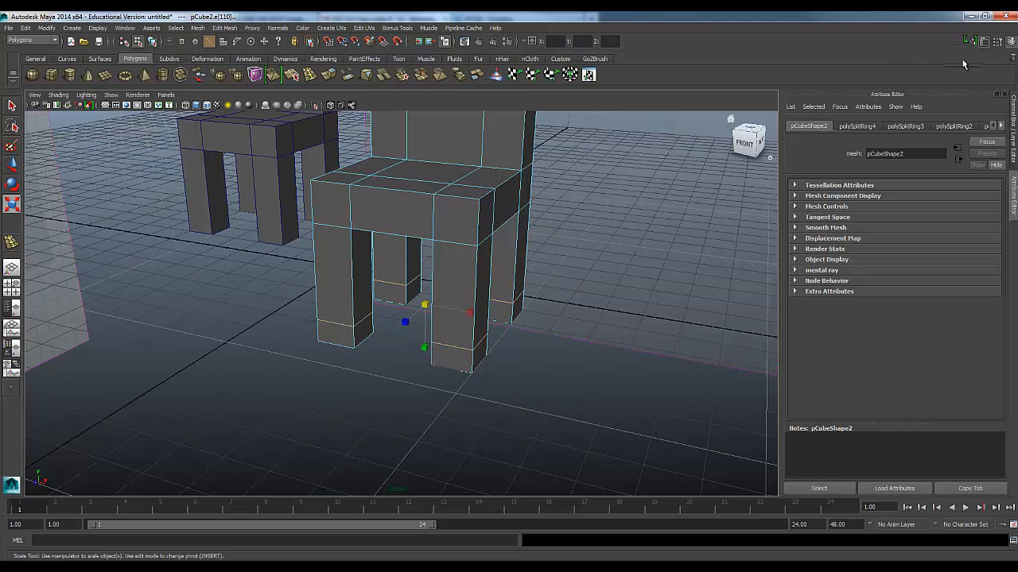
Set the Scale Tool to relative discrete scaling with a 0.50 step and uniformly shrink one front leg's ankle loop by one step
click(999, 46)
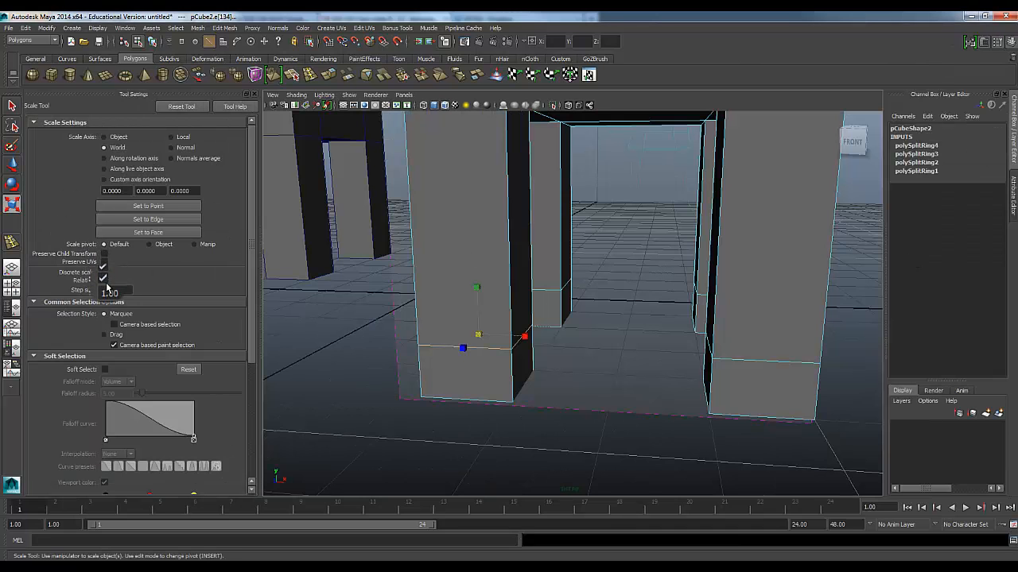
click(127, 292)
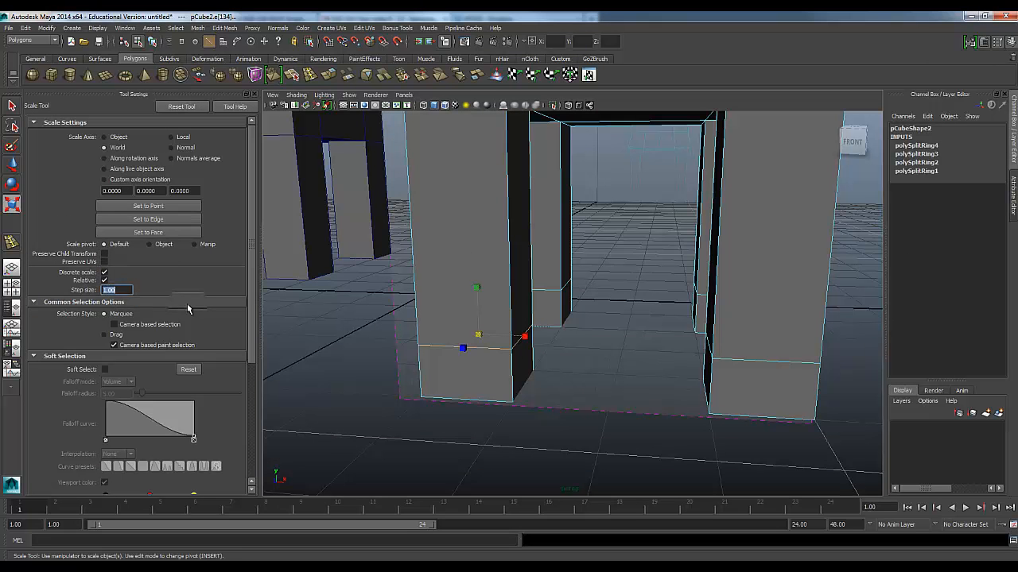
text(0.50)
drag(483, 338, 457, 354)
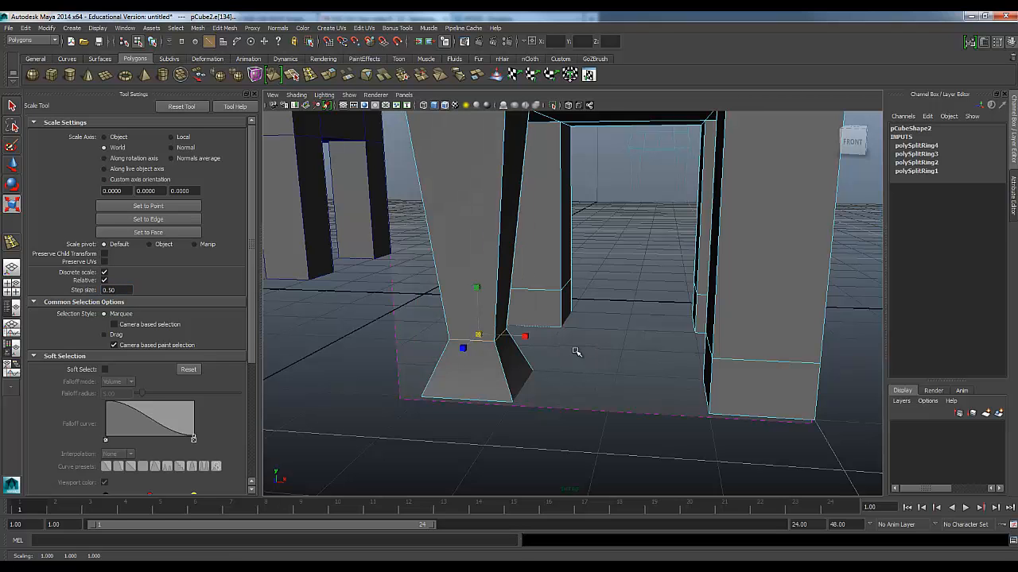
Compare the narrowed ankle of the front leg with the reference outline in the side view
alt+right_drag(576, 351, 541, 395)
key(space)
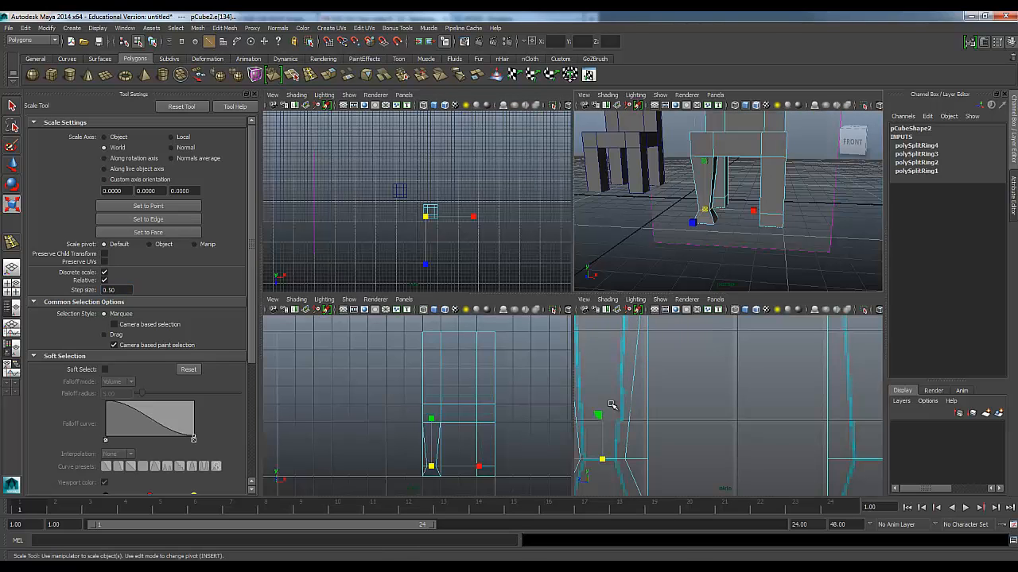
alt+middle_drag(618, 430, 705, 470)
key(f)
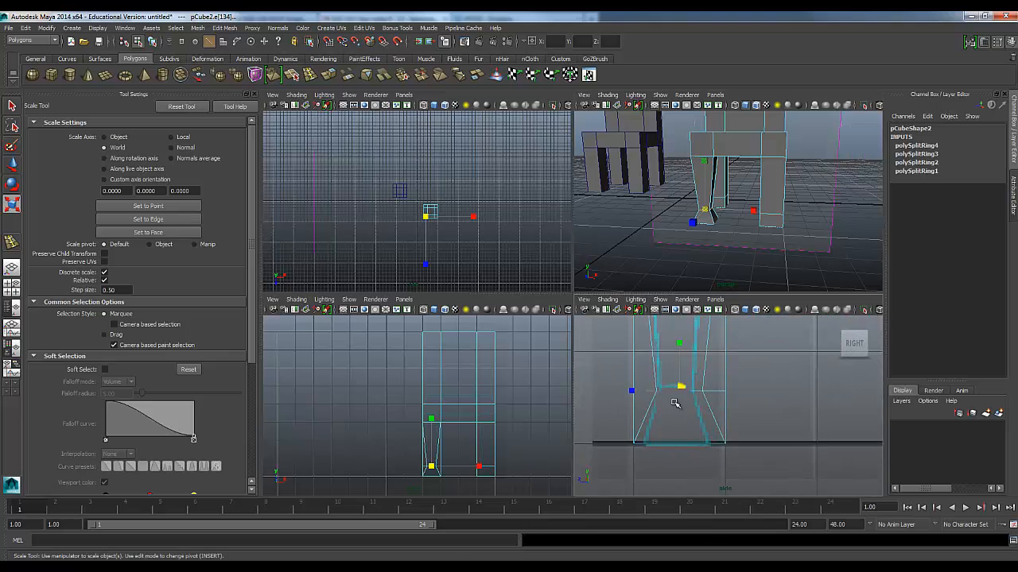
key(space)
key(space)
key(space)
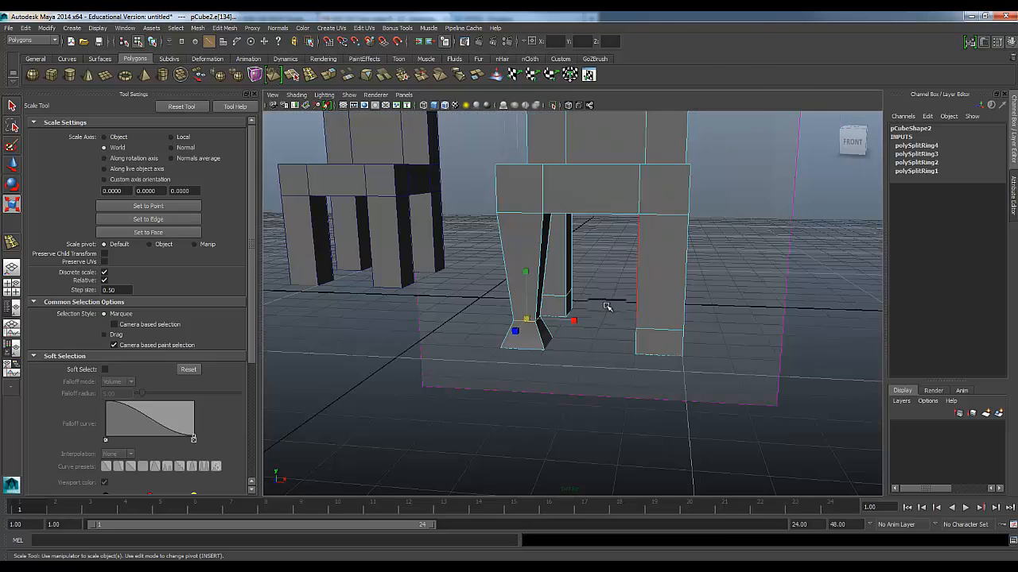
Shrink the ankle edge loops of the other three legs by the same 0.50 scale step
scroll(608, 330, up, 4)
scroll(670, 389, down, 1)
alt+drag(670, 389, 615, 366)
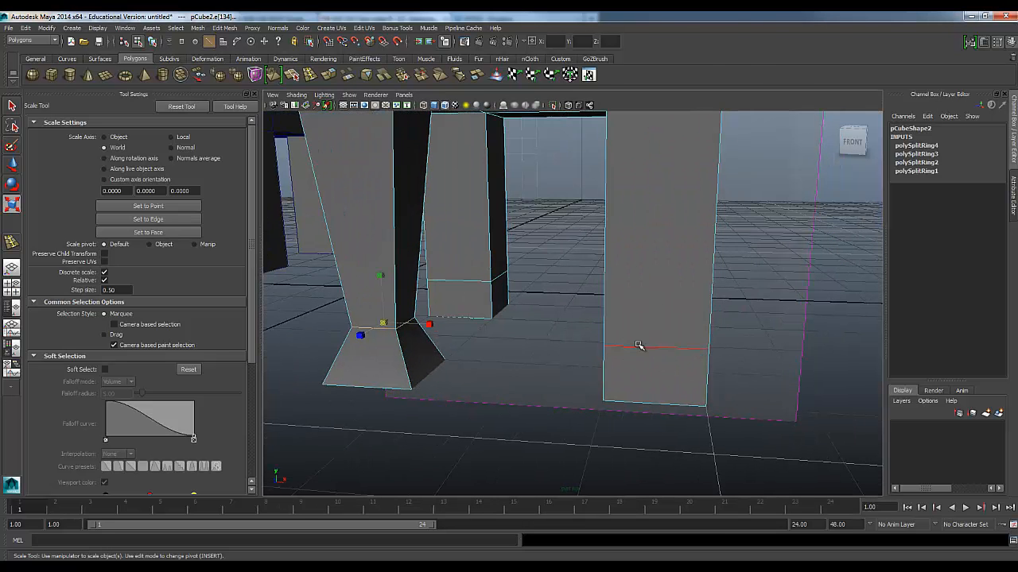
drag(657, 337, 616, 349)
click(480, 283)
click(467, 279)
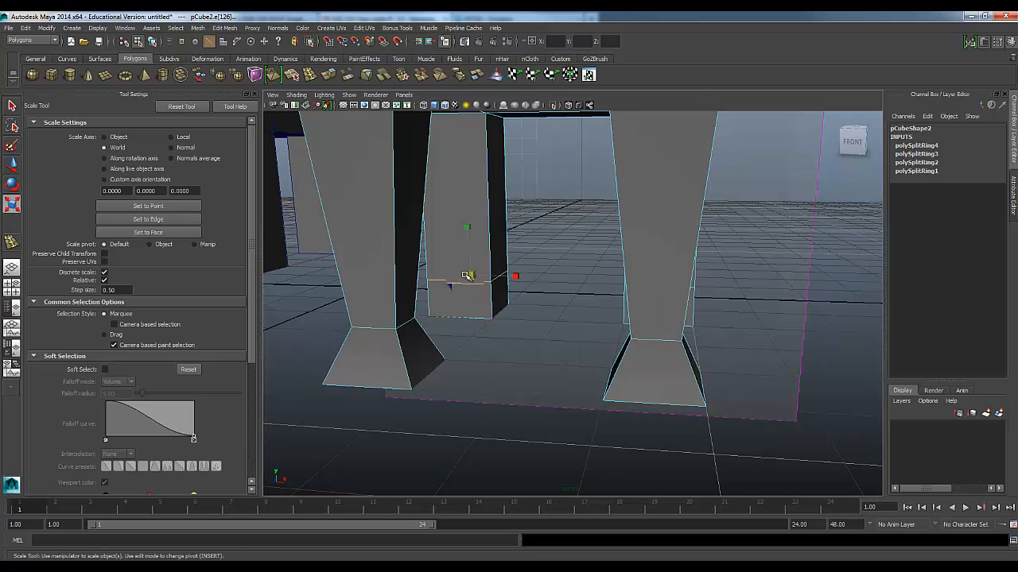
drag(467, 276, 448, 287)
alt+drag(494, 323, 617, 351)
Select the bottom face of one front foot and shrink it with a discrete scale step of 0.75
click(529, 432)
alt+drag(521, 417, 583, 291)
right_drag(584, 288, 590, 298)
click(590, 298)
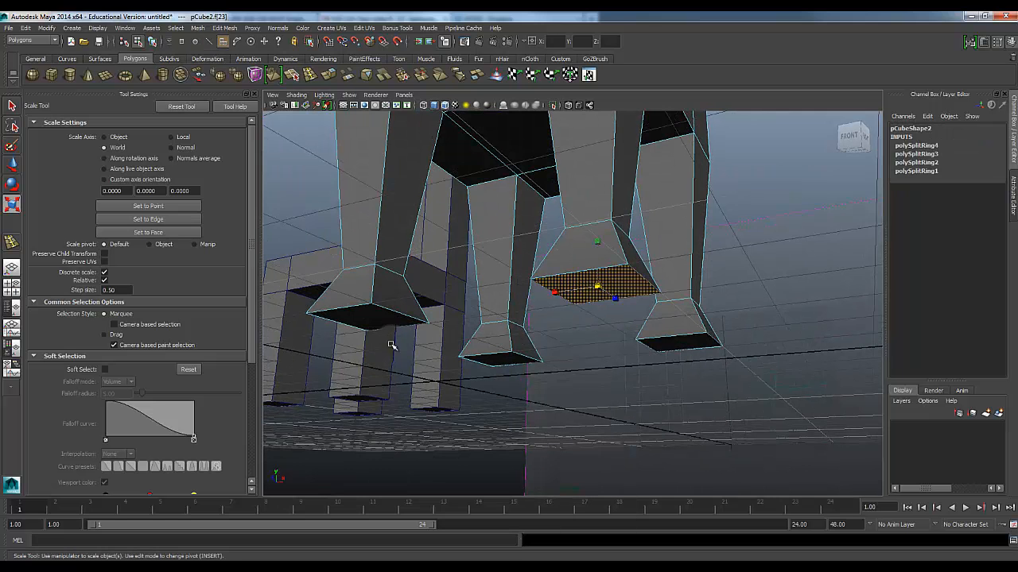
shift+click(370, 320)
click(637, 367)
click(602, 299)
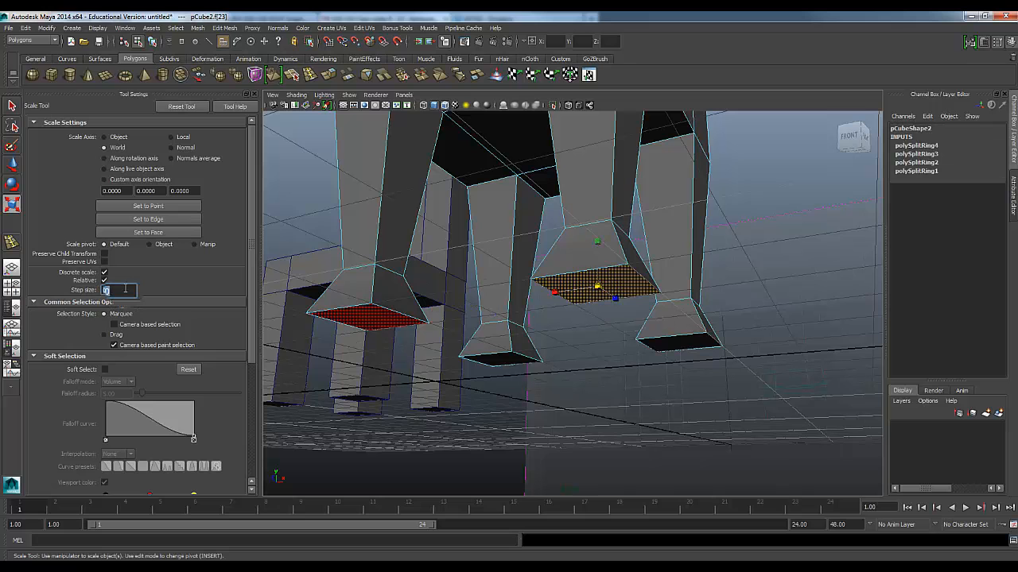
click(125, 290)
text(.75)
key(Return)
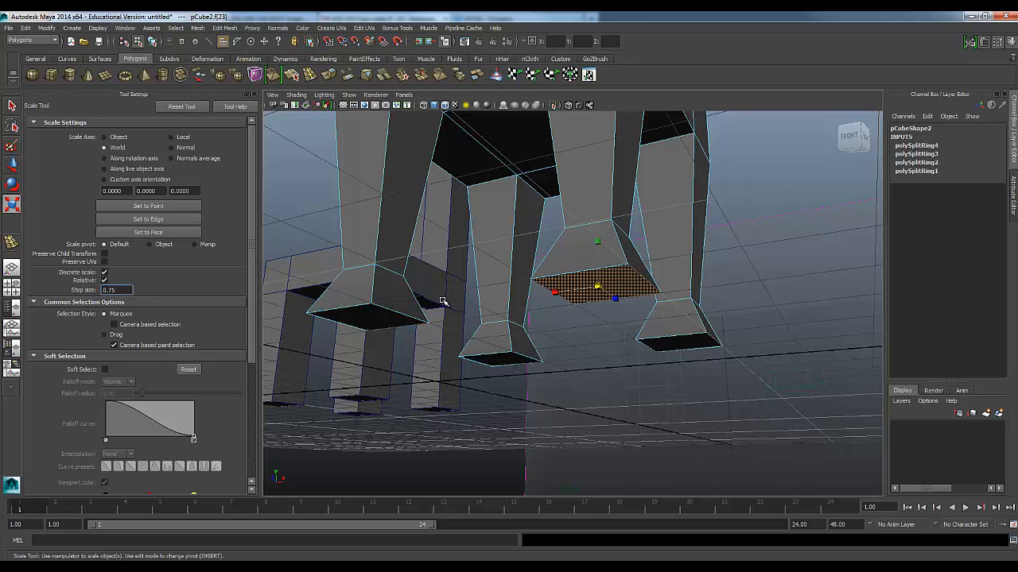
drag(598, 287, 589, 291)
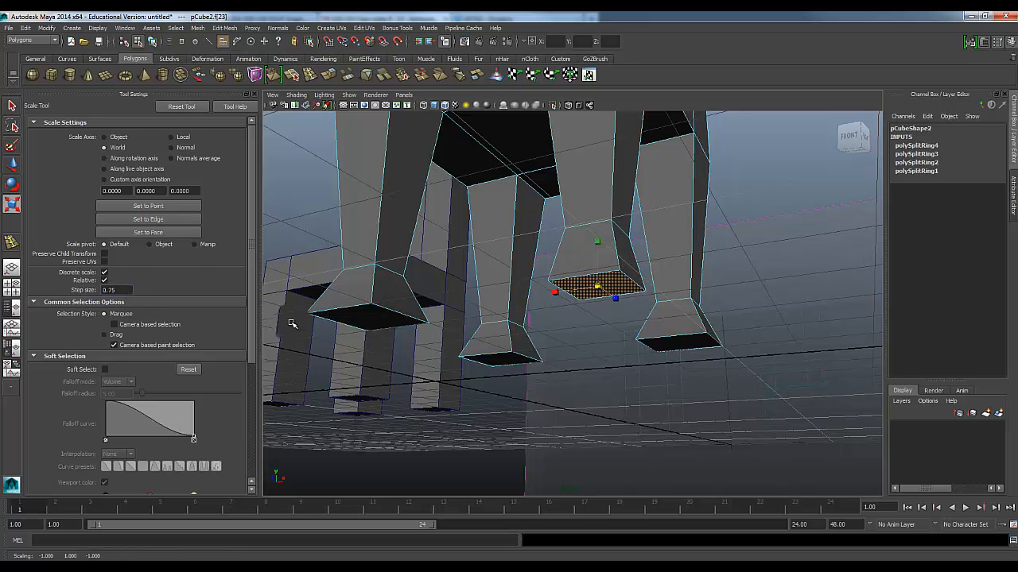
Shrink the bottom faces of the other three feet by the same 0.75 scale step
click(368, 321)
click(507, 362)
drag(503, 362, 496, 364)
click(688, 346)
drag(681, 343, 676, 346)
click(597, 380)
Turn off relative scaling, reset the Scale Tool's step size to 1.00, and turn off discrete scaling
alt+drag(538, 333, 408, 349)
click(105, 274)
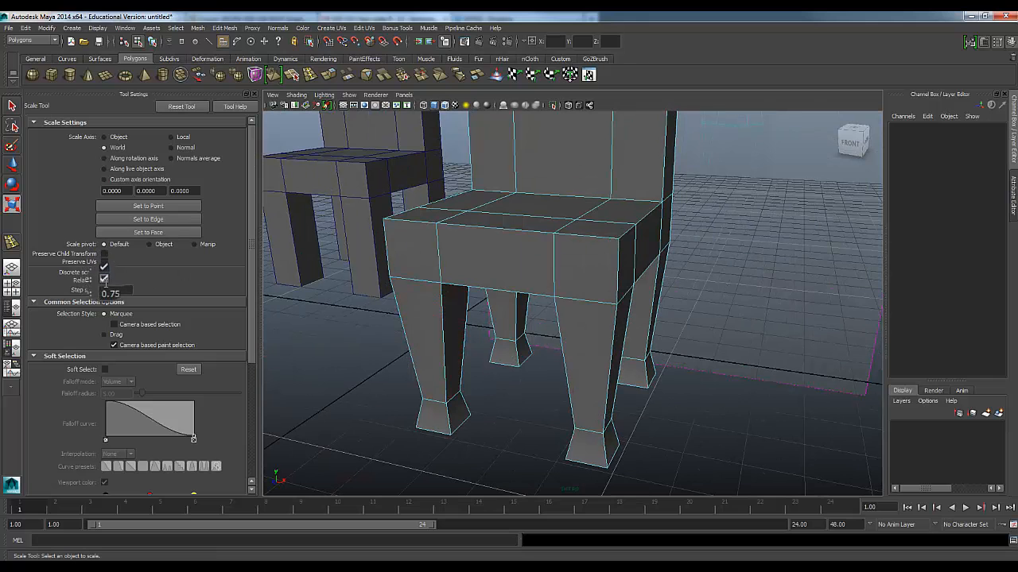
drag(121, 291, 88, 295)
text(1.00)
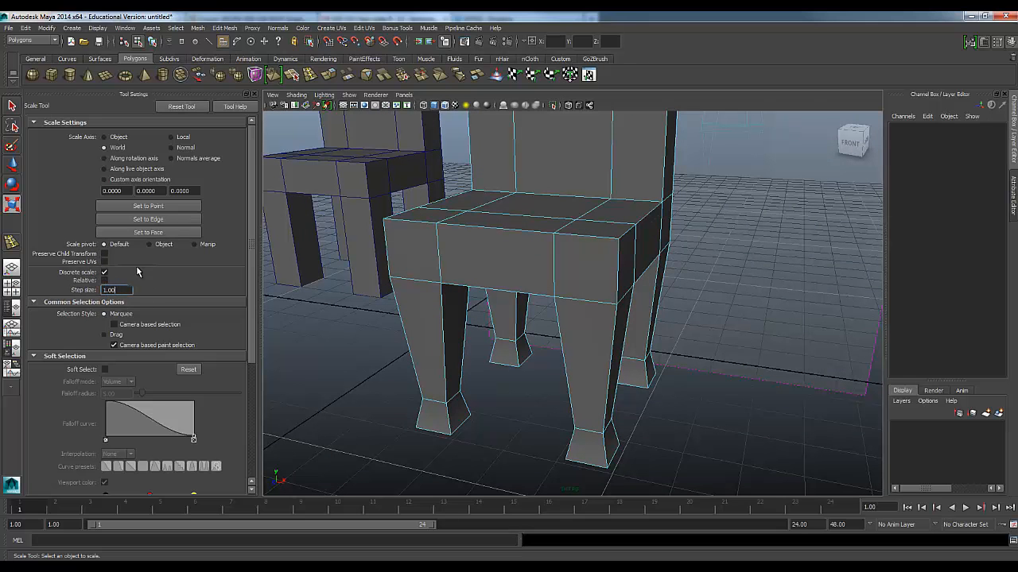
click(105, 273)
Examine the duplicate chair's seat against the reference outline in the side view
mouse_move(334, 354)
alt+mouse_down()
mouse_move(466, 343)
mouse_move(400, 333)
mouse_move(323, 345)
alt+mouse_up()
alt+right_drag(323, 345, 447, 343)
alt+drag(447, 342, 451, 344)
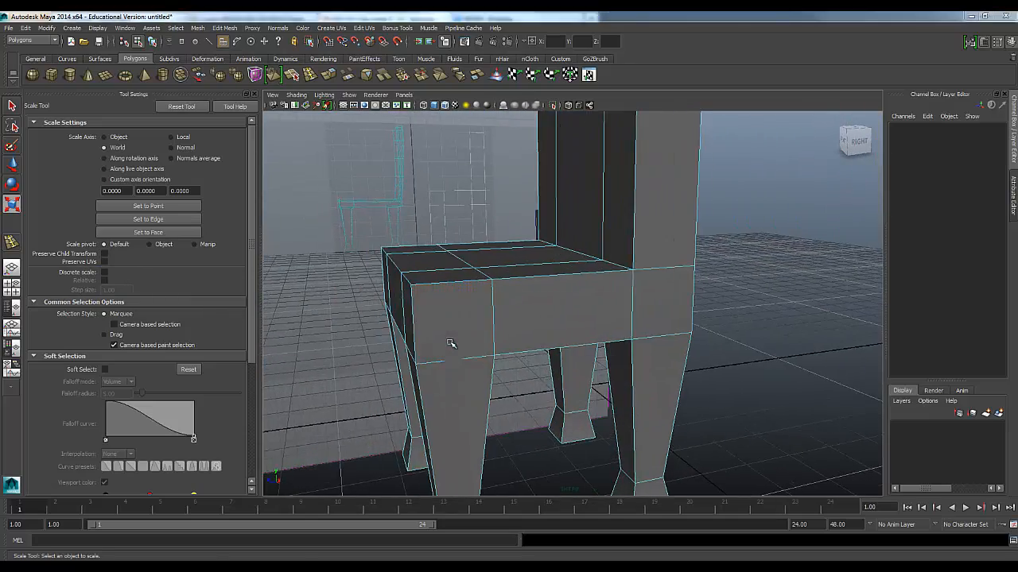
key(space)
key(space)
scroll(588, 367, down, 10)
alt+middle_drag(571, 282, 561, 338)
scroll(559, 336, up, 5)
scroll(559, 336, up, 8)
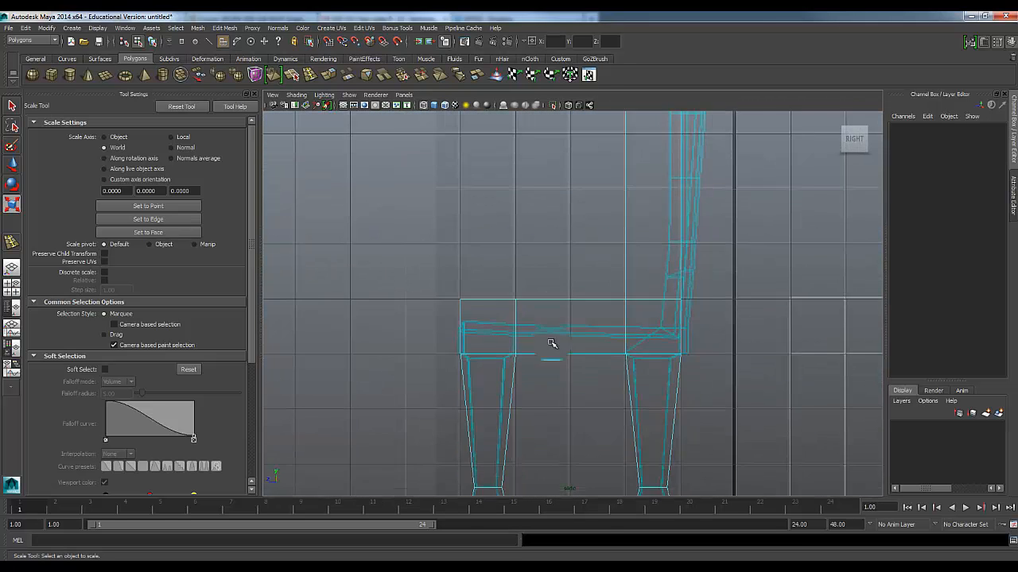
scroll(556, 318, down, 10)
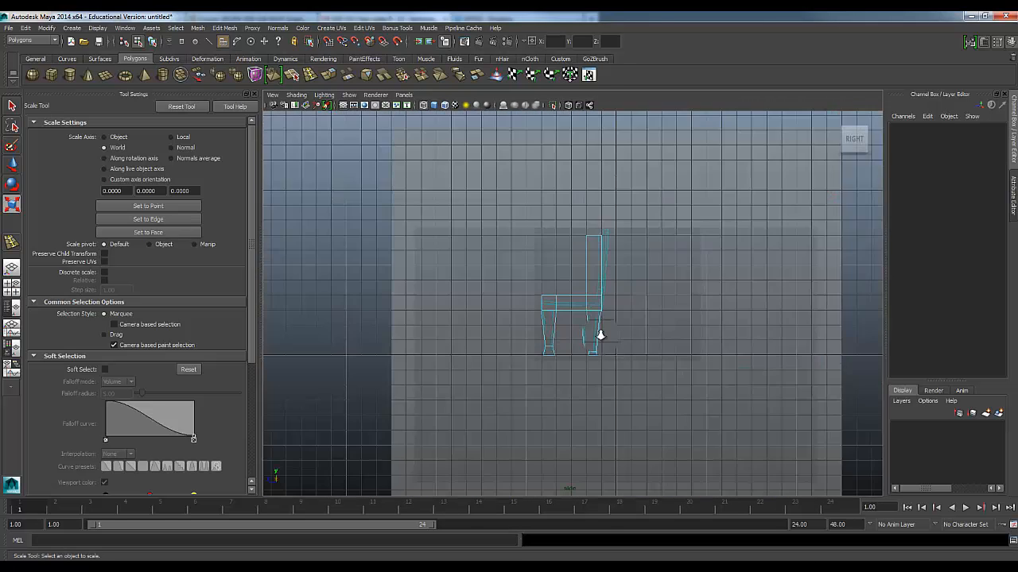
scroll(598, 335, up, 8)
alt+middle_drag(612, 363, 595, 365)
scroll(507, 341, up, 3)
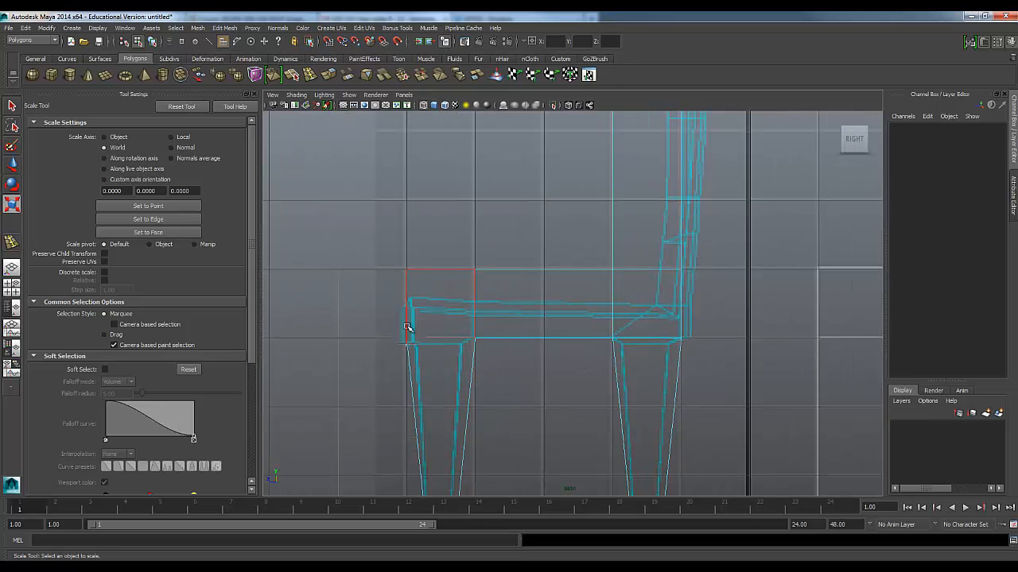
Lower the seat's top vertices from front to back, column by column, to the reference outline's seat height in the side view
right_drag(413, 271, 378, 255)
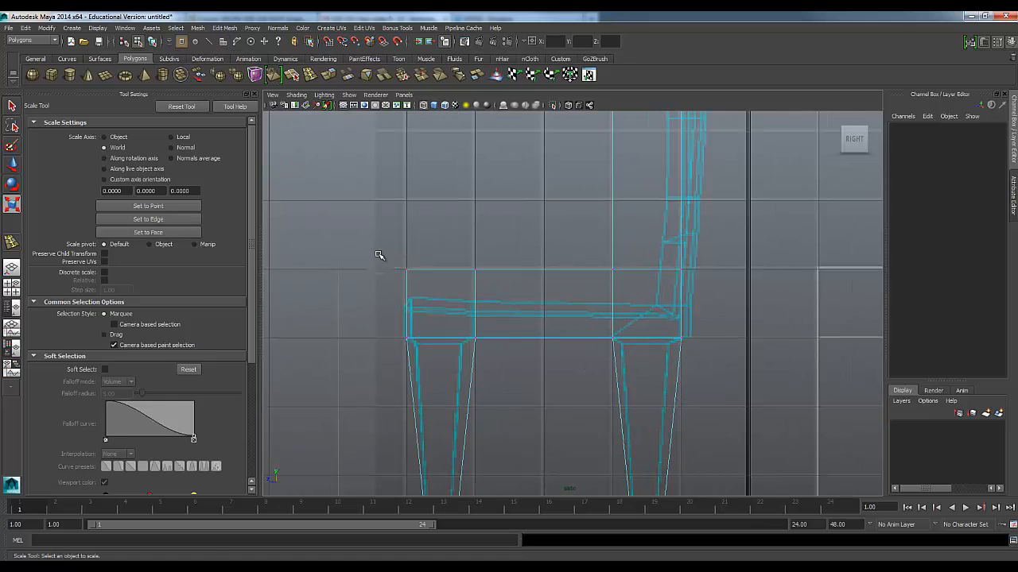
key(w)
drag(406, 232, 406, 259)
drag(478, 255, 476, 273)
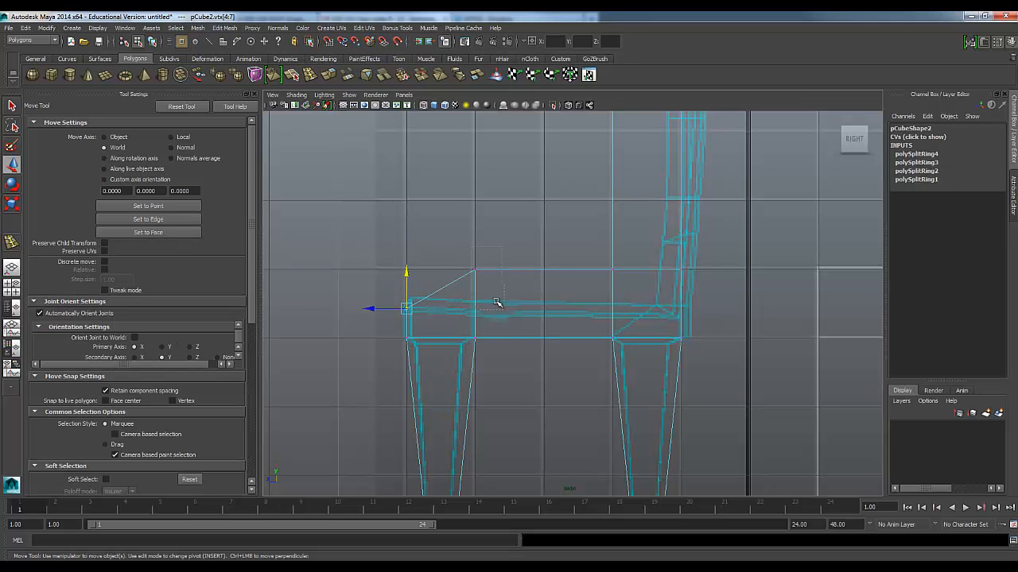
drag(475, 235, 473, 276)
drag(604, 261, 616, 277)
drag(612, 235, 610, 280)
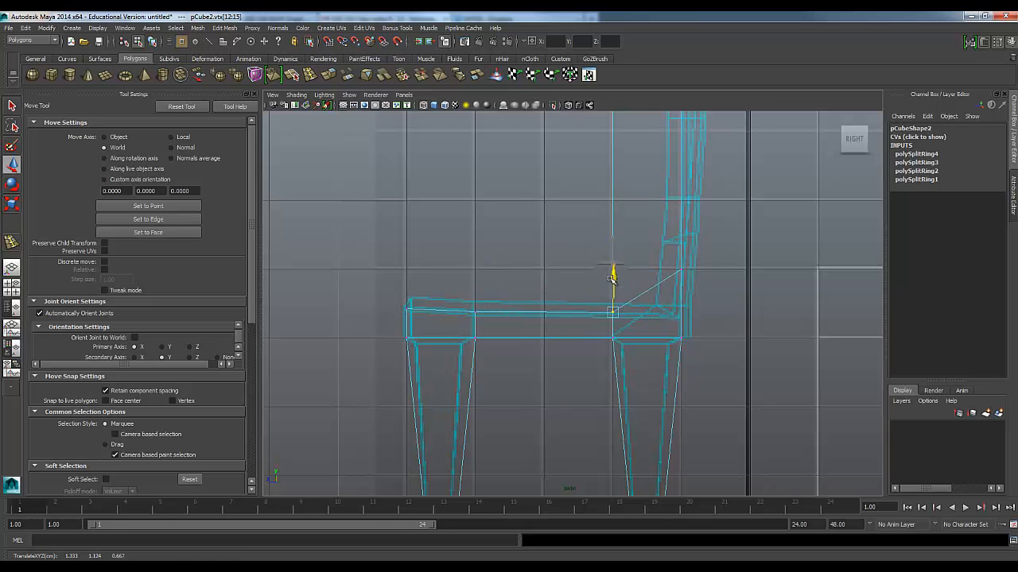
alt+middle_drag(643, 257, 584, 240)
mouse_move(636, 270)
mouse_down()
mouse_move(620, 240)
mouse_move(624, 265)
mouse_up()
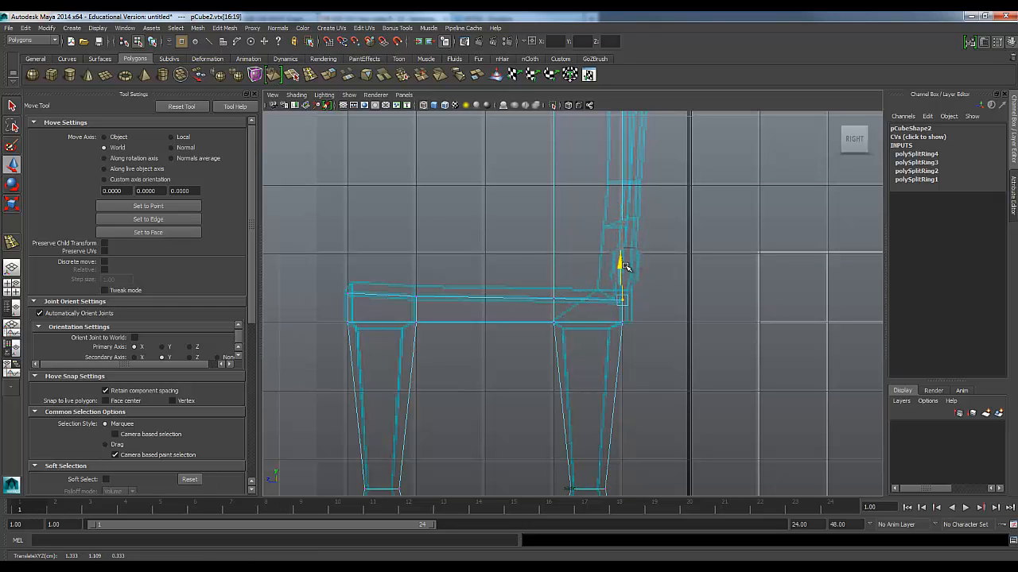
click(528, 239)
Move the top vertices of the backrest backward in the side view to match the reference outline's slant
scroll(509, 279, down, 5)
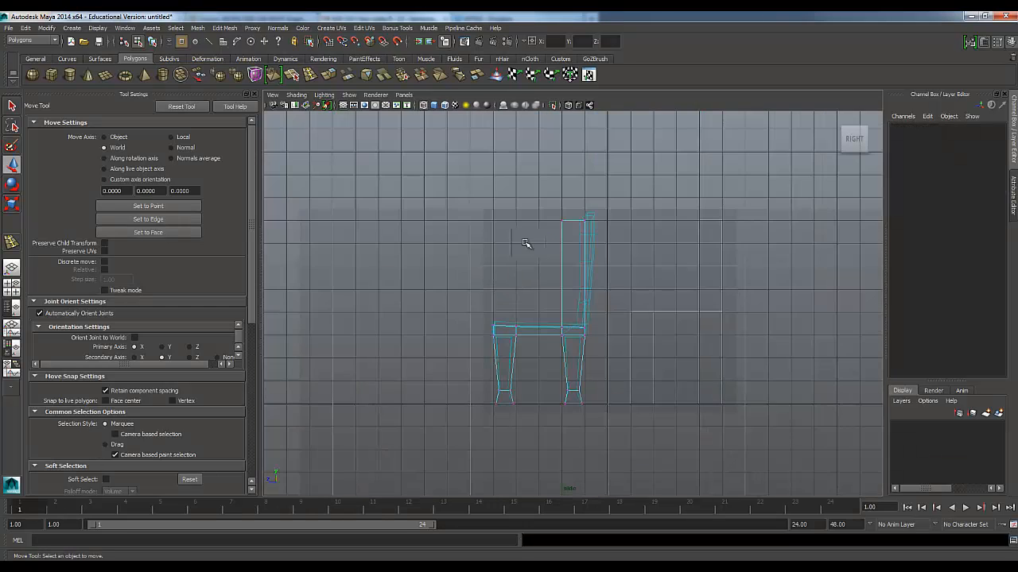
scroll(529, 245, up, 5)
alt+middle_drag(513, 244, 487, 306)
drag(499, 209, 572, 255)
drag(532, 227, 545, 258)
drag(493, 226, 523, 230)
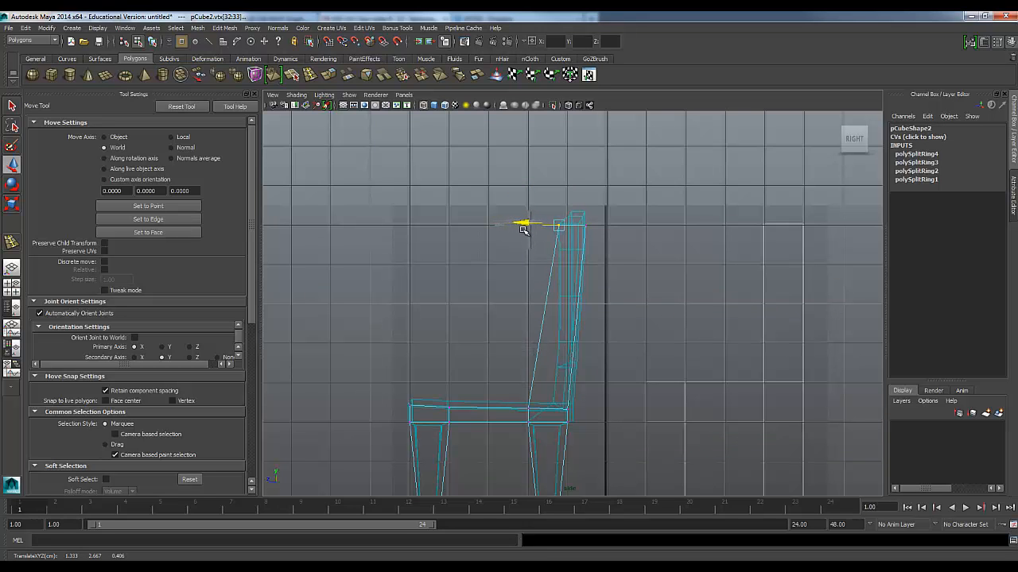
click(482, 351)
Examine the duplicate chair's backrest, seat and legs against the reference outline in the front view
alt+middle_drag(514, 393, 501, 273)
key(space)
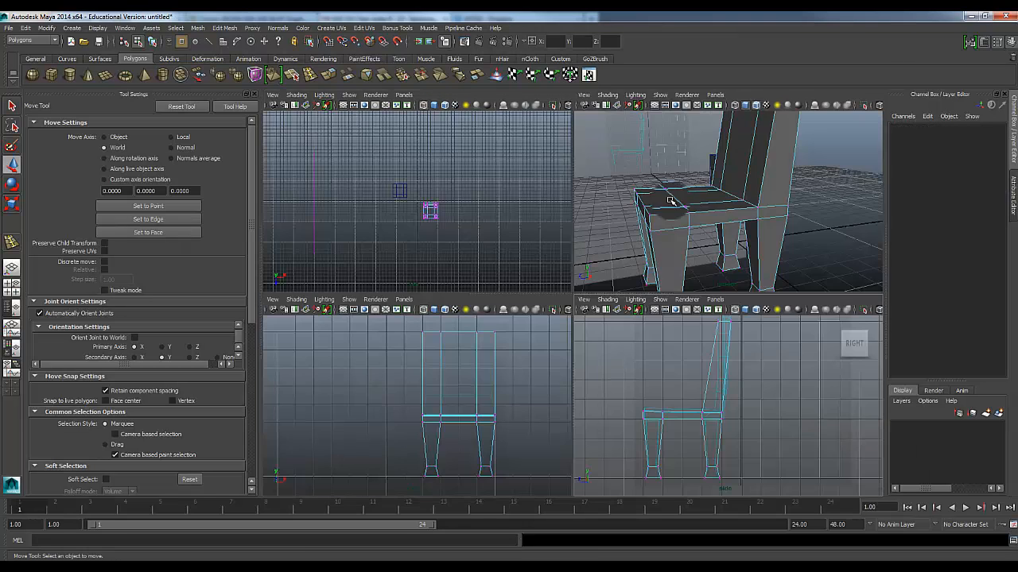
key(space)
scroll(636, 333, up, 2)
alt+middle_drag(645, 289, 474, 358)
scroll(469, 363, up, 2)
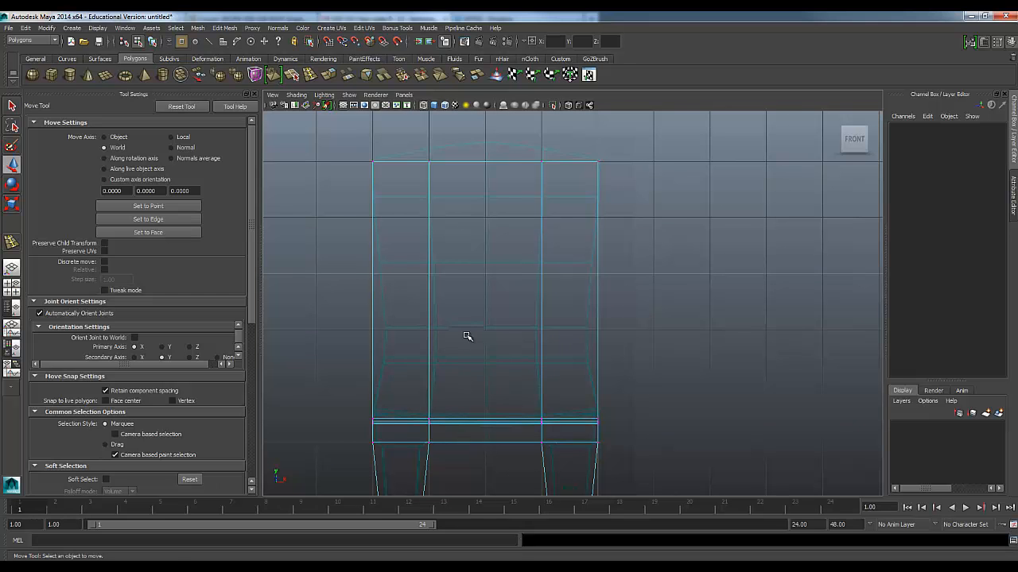
scroll(466, 318, up, 2)
alt+middle_drag(463, 279, 488, 268)
scroll(490, 294, down, 10)
scroll(502, 350, up, 4)
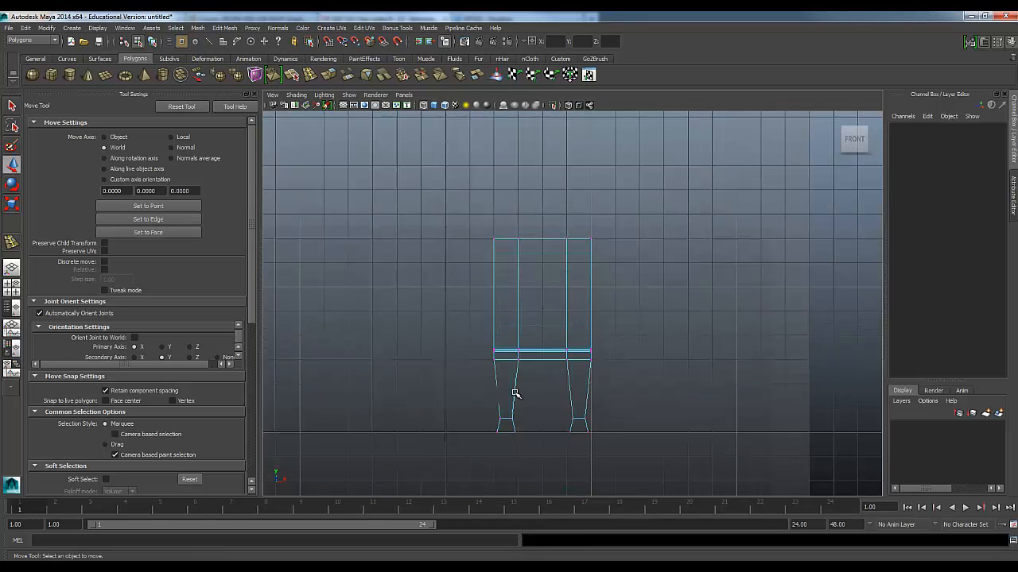
scroll(515, 392, up, 5)
alt+middle_drag(504, 355, 518, 308)
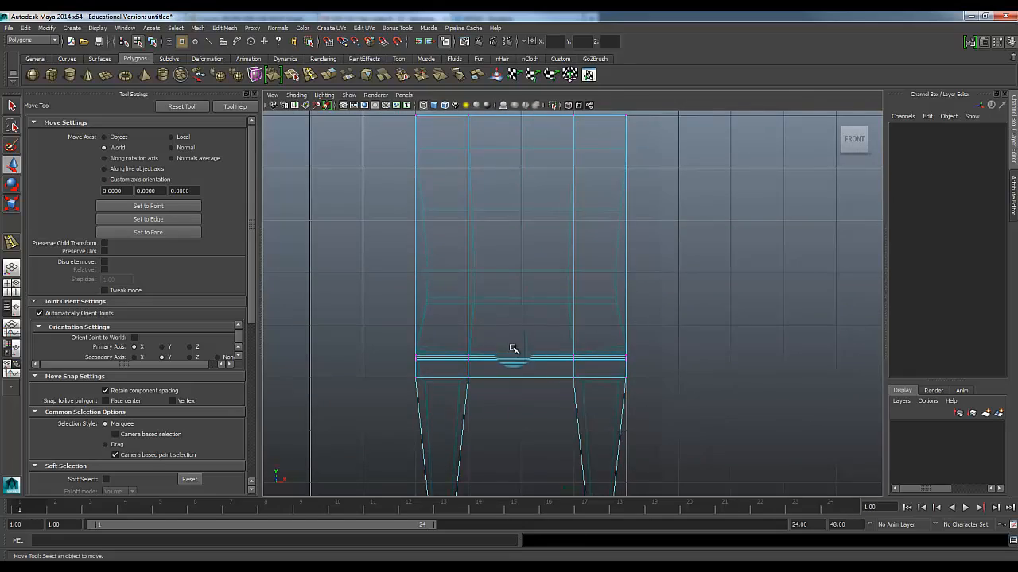
Examine the duplicate chair's seat and legs in perspective and close the tool settings to enlarge the view
key(space)
key(space)
mouse_move(517, 289)
alt+mouse_down()
mouse_move(580, 310)
mouse_move(477, 282)
mouse_move(511, 298)
alt+mouse_up()
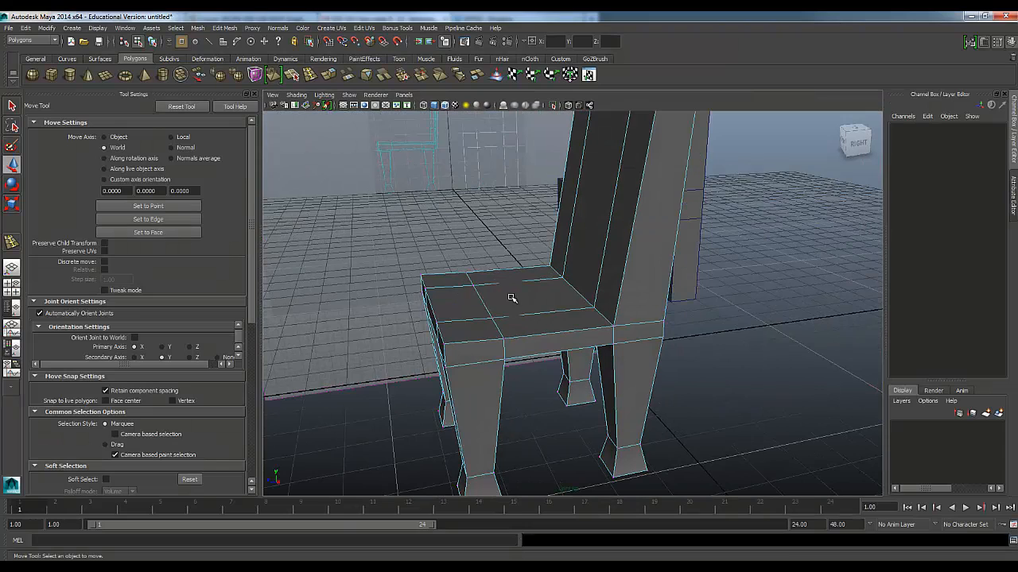
key(space)
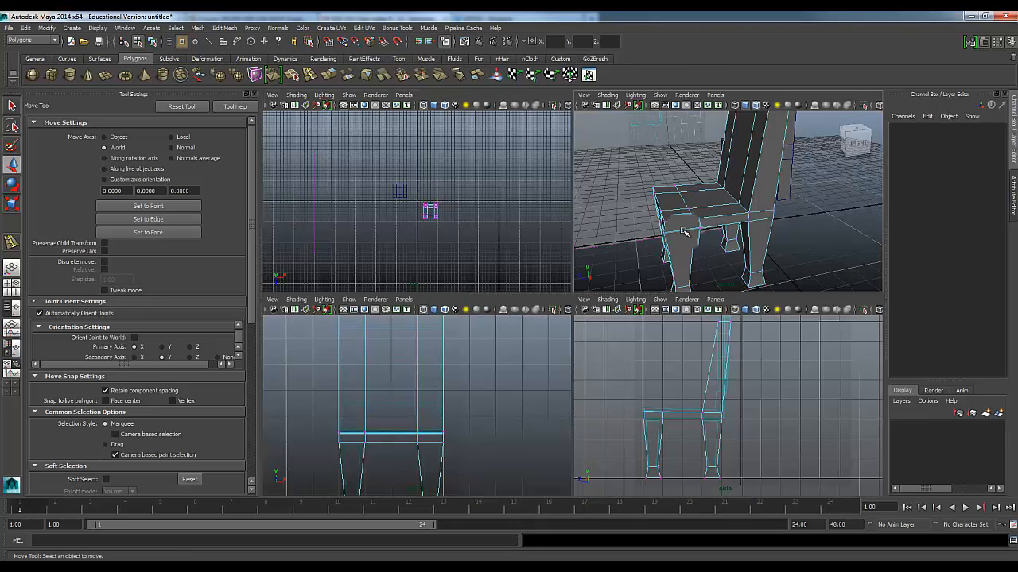
key(space)
alt+drag(568, 312, 461, 331)
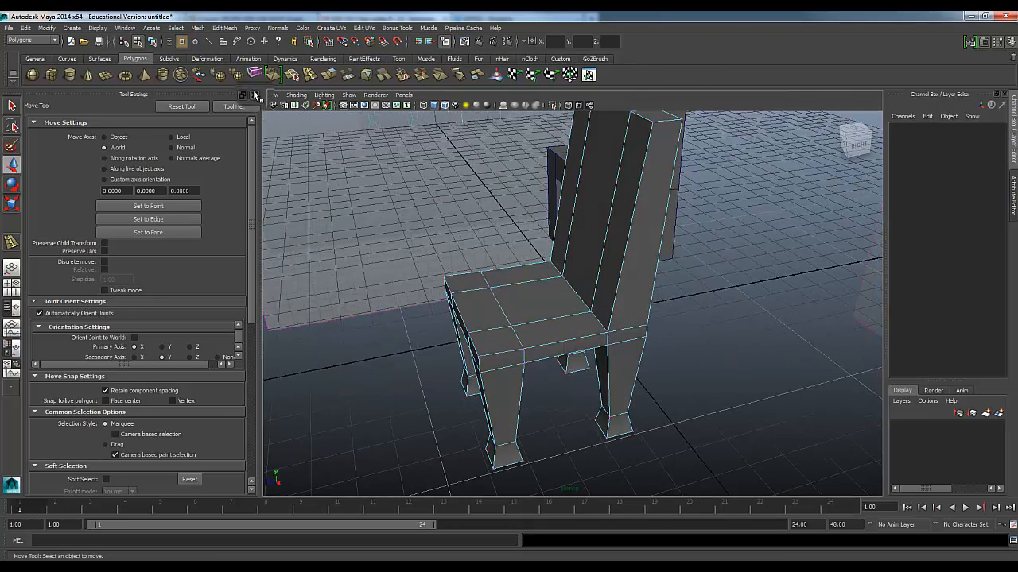
click(254, 94)
alt+drag(329, 335, 306, 265)
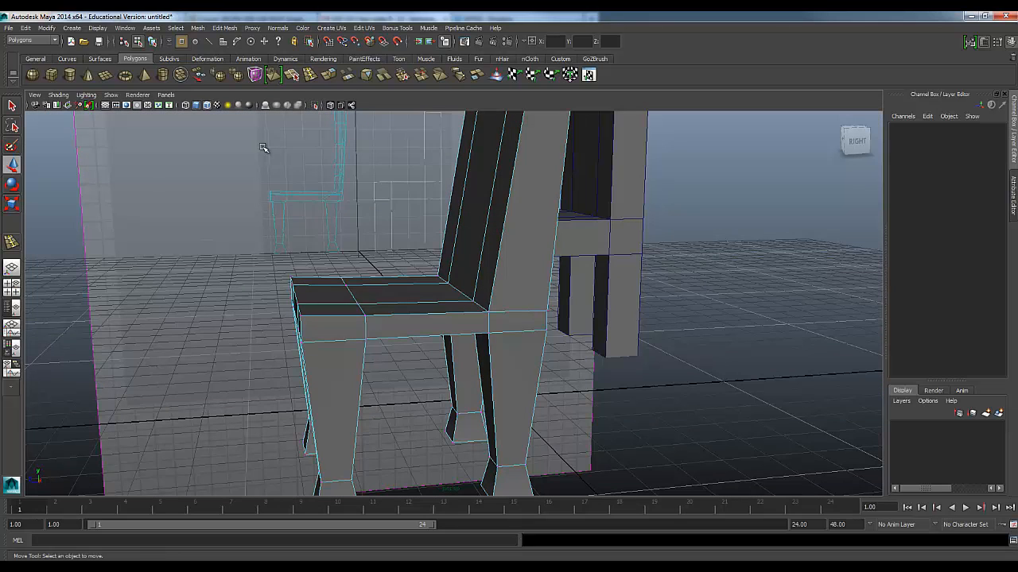
Insert three horizontal edge loops across the duplicate chair's backrest in the side view at the reference divisions
click(293, 76)
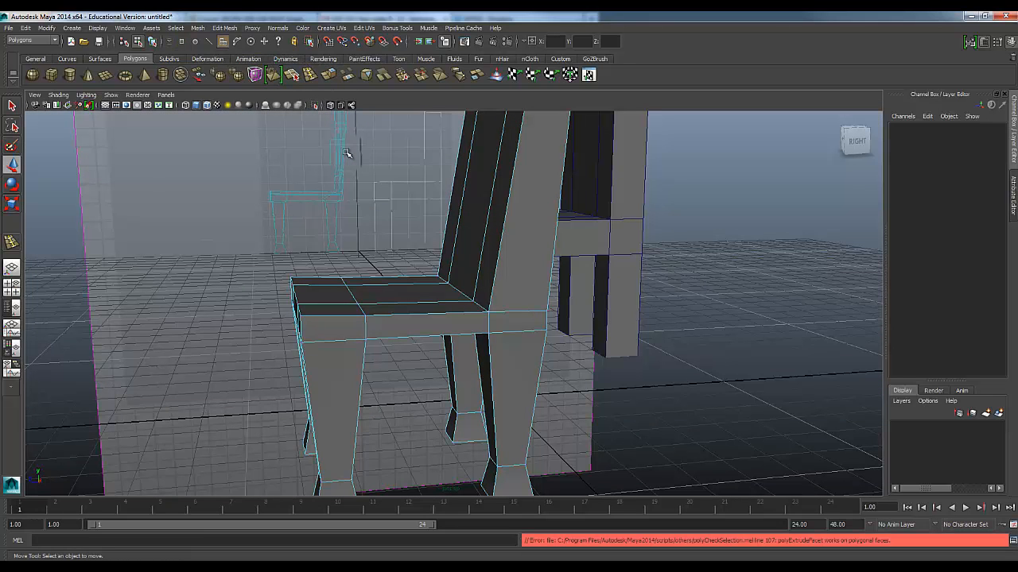
key(ctrl+z)
click(310, 76)
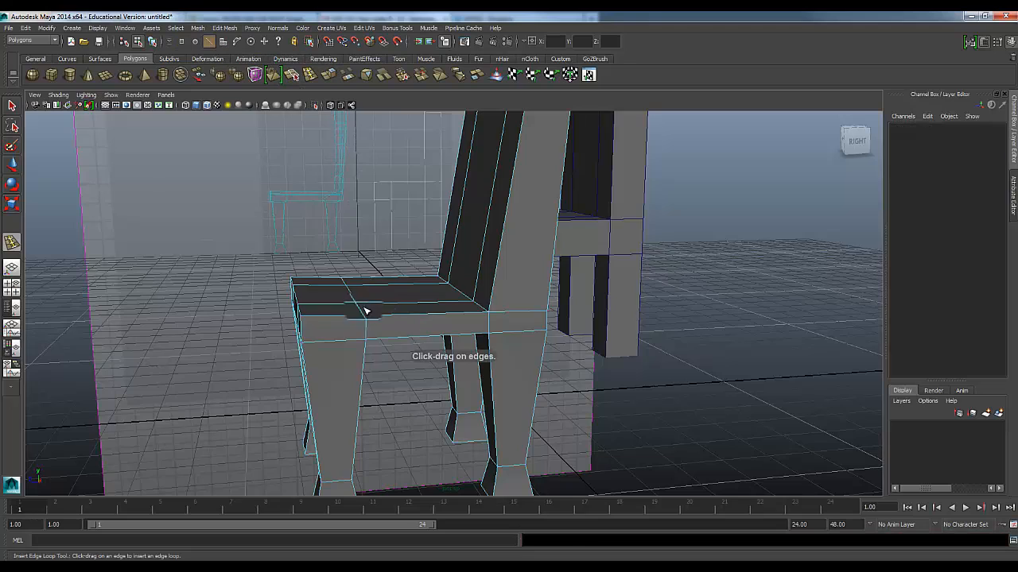
alt+drag(386, 300, 381, 347)
key(space)
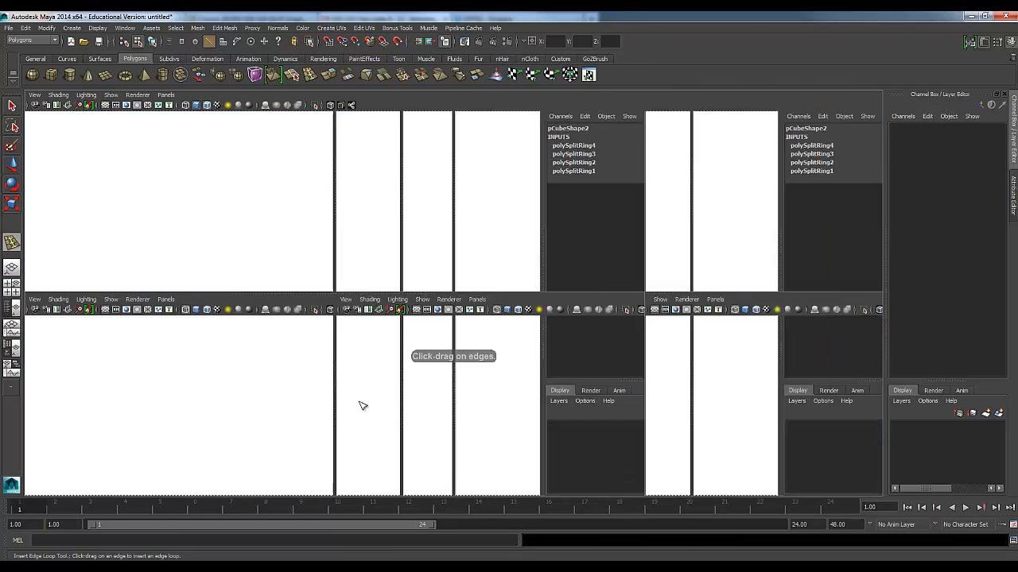
key(space)
alt+middle_drag(406, 274, 429, 371)
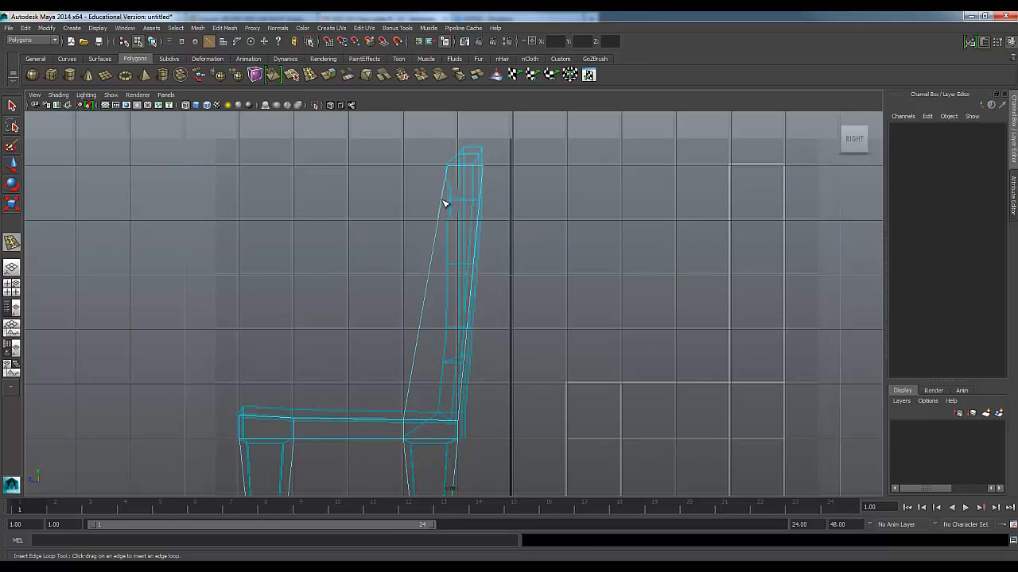
click(445, 205)
click(433, 265)
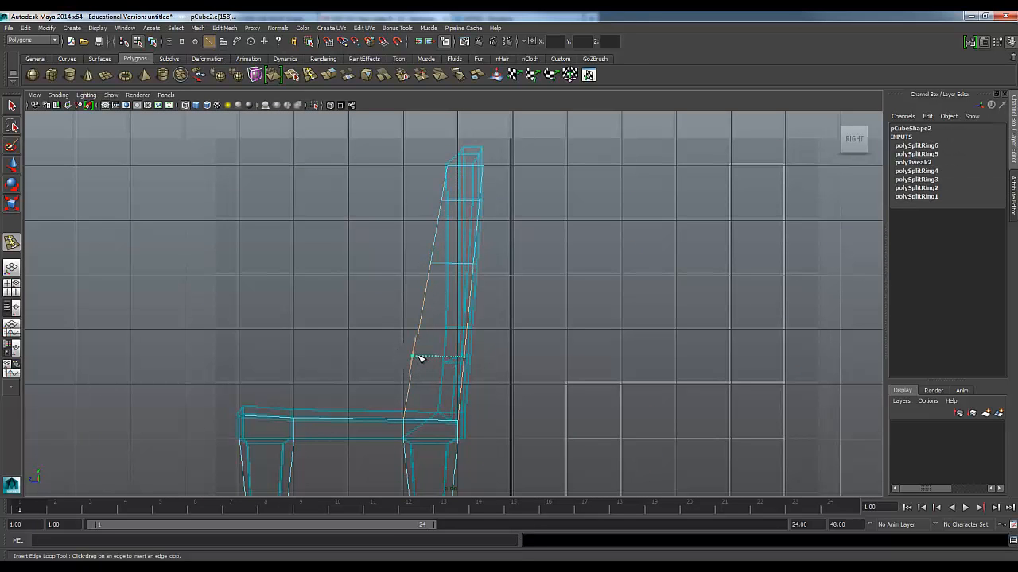
drag(422, 357, 419, 354)
Insert an edge loop across the seat midway between front and back legs, and another down the chair's centre
alt+middle_drag(342, 459, 363, 353)
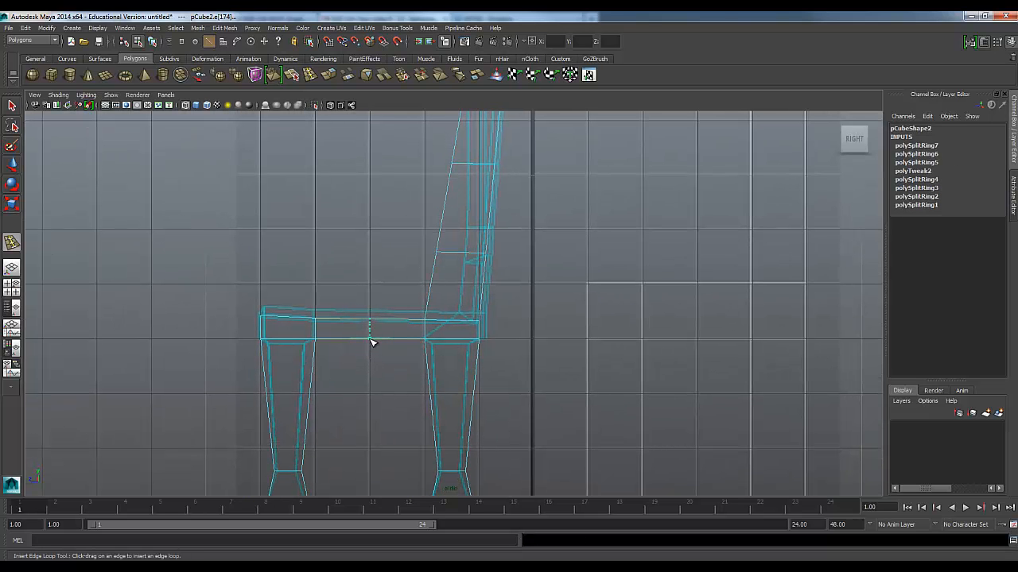
click(371, 339)
key(space)
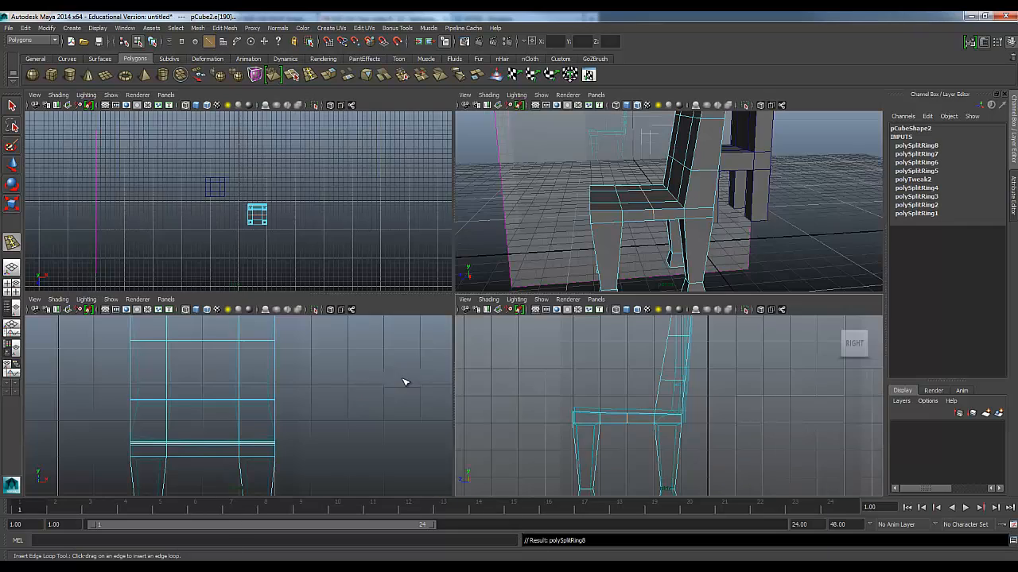
key(space)
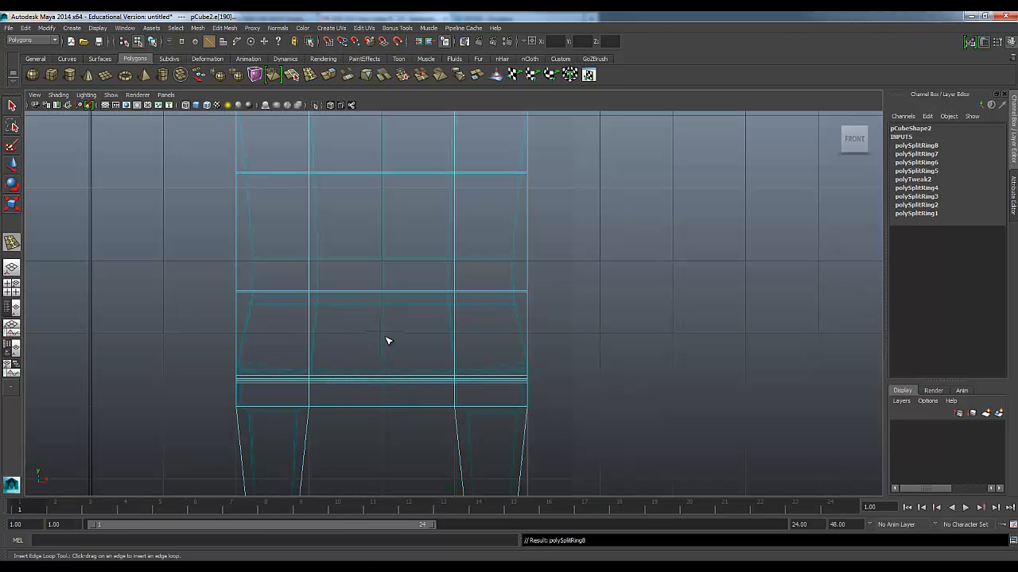
click(382, 407)
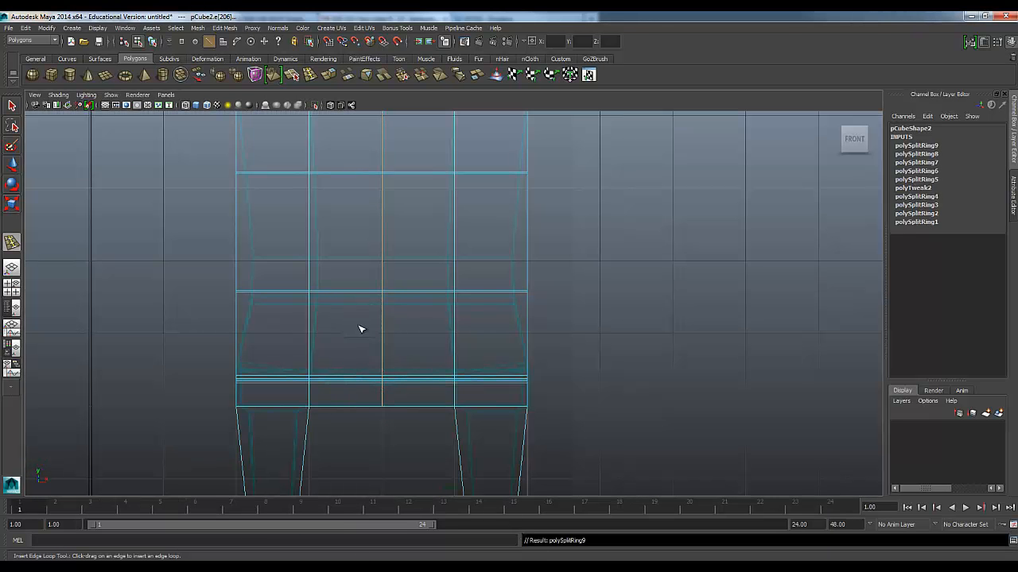
Examine the added edge loops on the duplicate chair in the front and perspective views
scroll(356, 293, down, 3)
scroll(416, 262, up, 3)
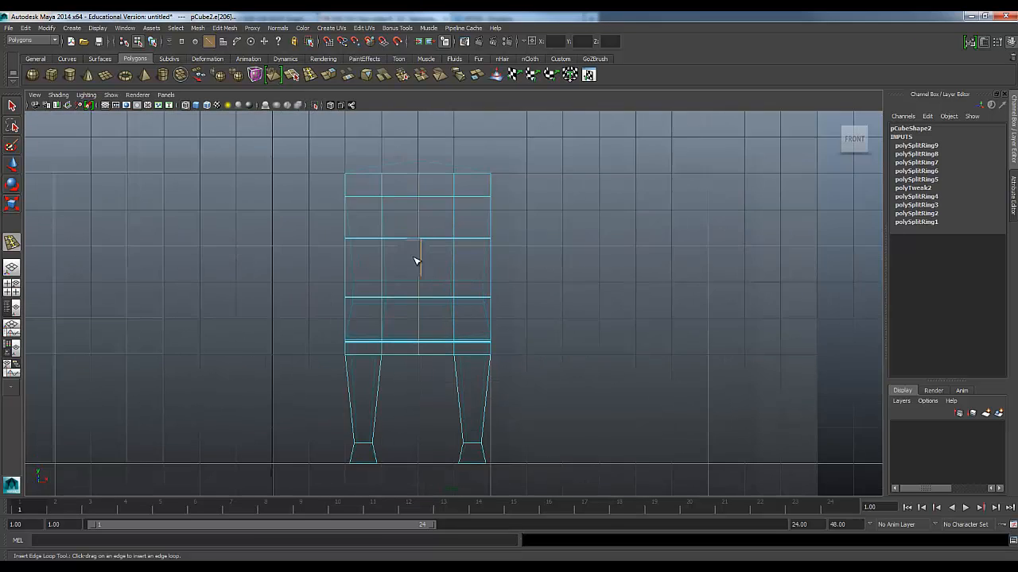
alt+middle_drag(414, 243, 418, 286)
key(w)
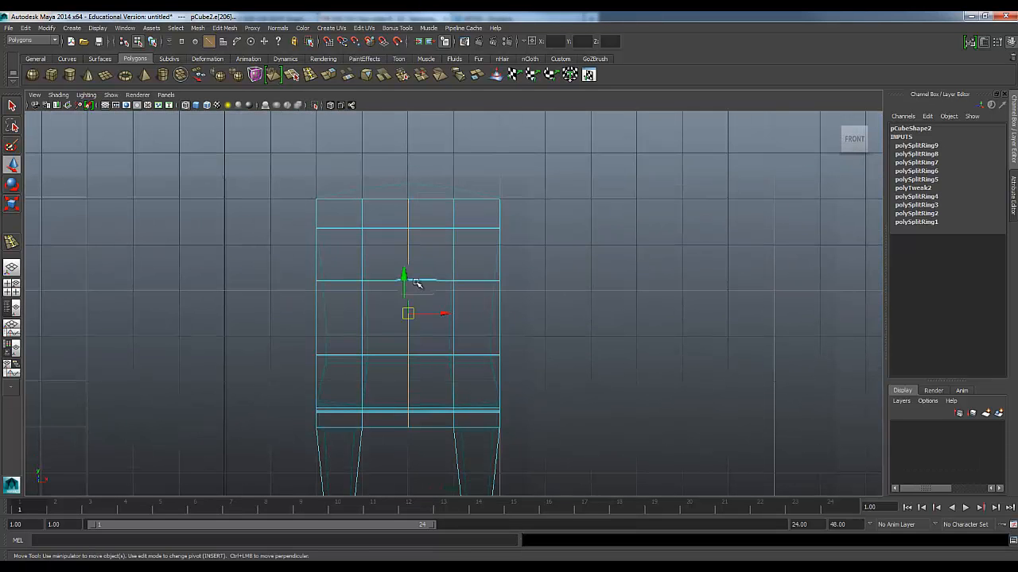
key(space)
key(space)
alt+drag(673, 244, 505, 349)
click(476, 406)
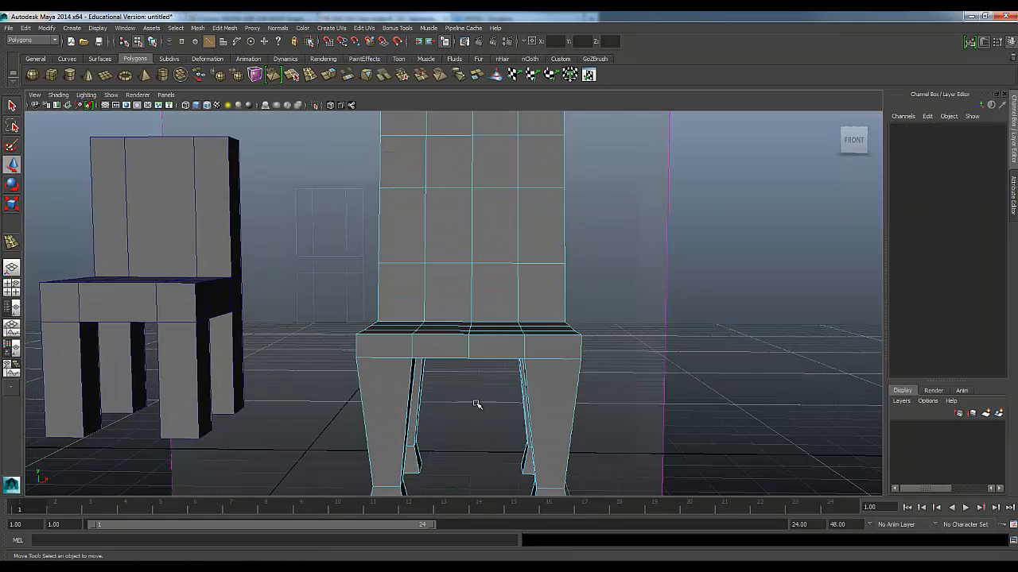
alt+drag(468, 314, 458, 307)
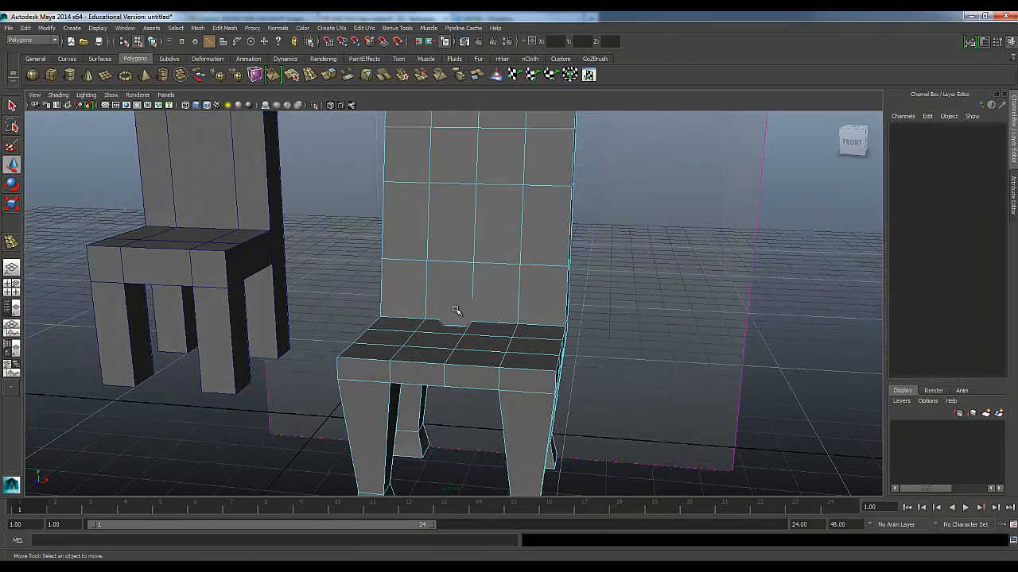
Undo the edge loops added to the duplicate chair's seat and backrest
key(ctrl+z)
key(ctrl+z)
key(ctrl+z)
key(ctrl+z)
key(ctrl+z)
key(ctrl+z)
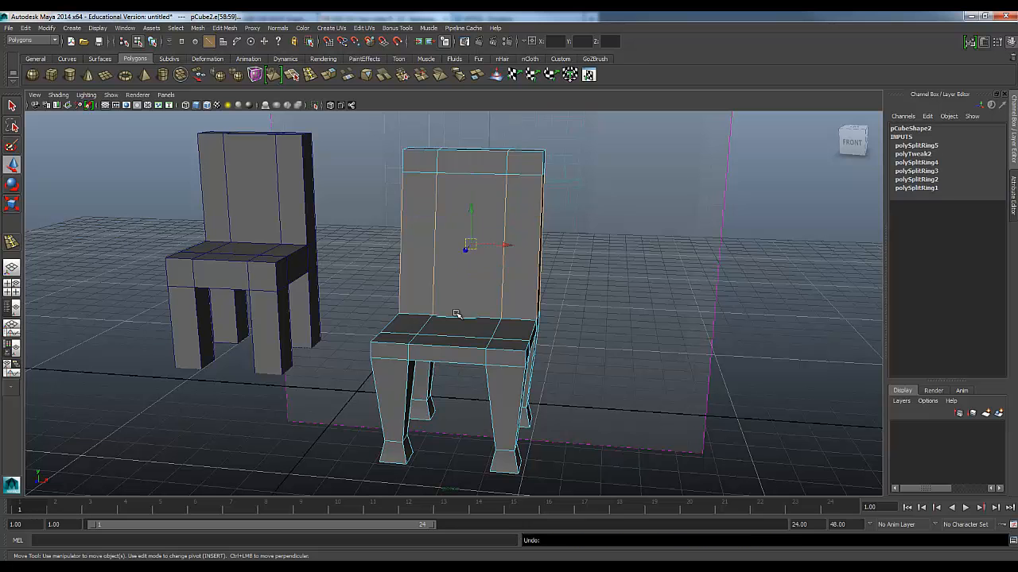
key(ctrl+z)
key(ctrl+z)
Insert a vertical edge loop down the centre of the seat and backrest in the front view
alt+drag(468, 360, 467, 323)
key(space)
alt+middle_drag(268, 385, 302, 346)
scroll(340, 417, up, 2)
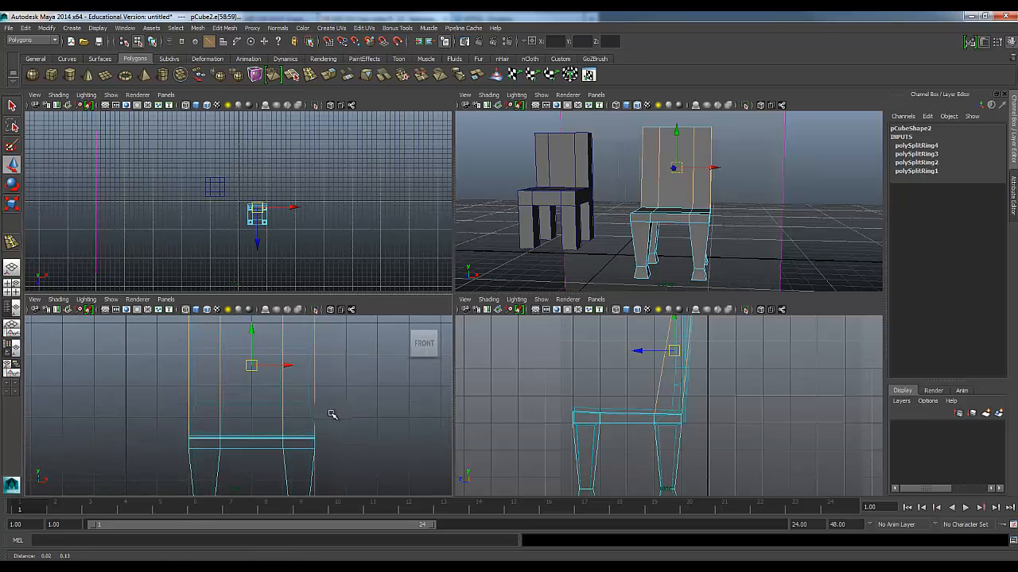
click(214, 376)
click(309, 74)
click(253, 438)
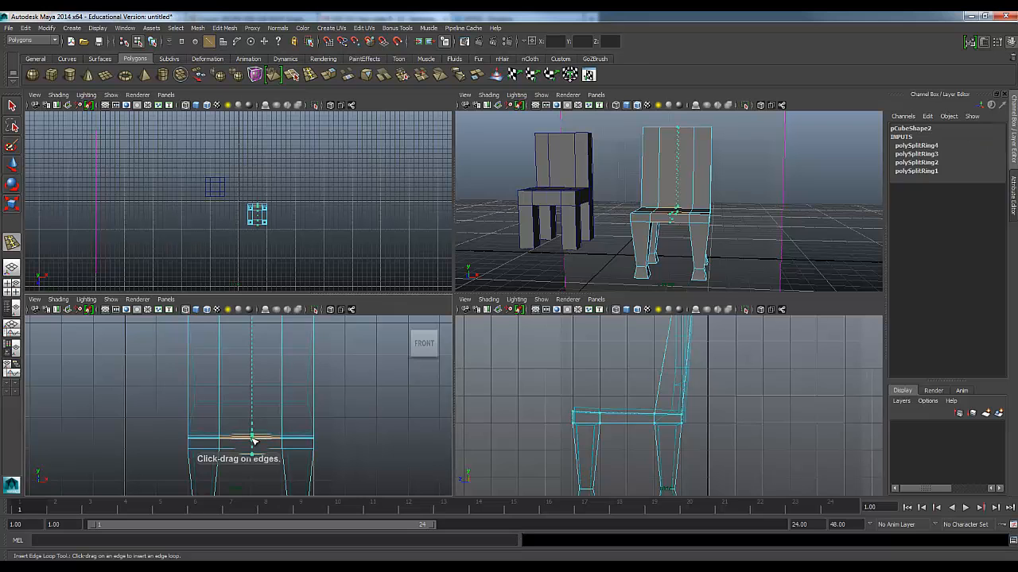
click(251, 440)
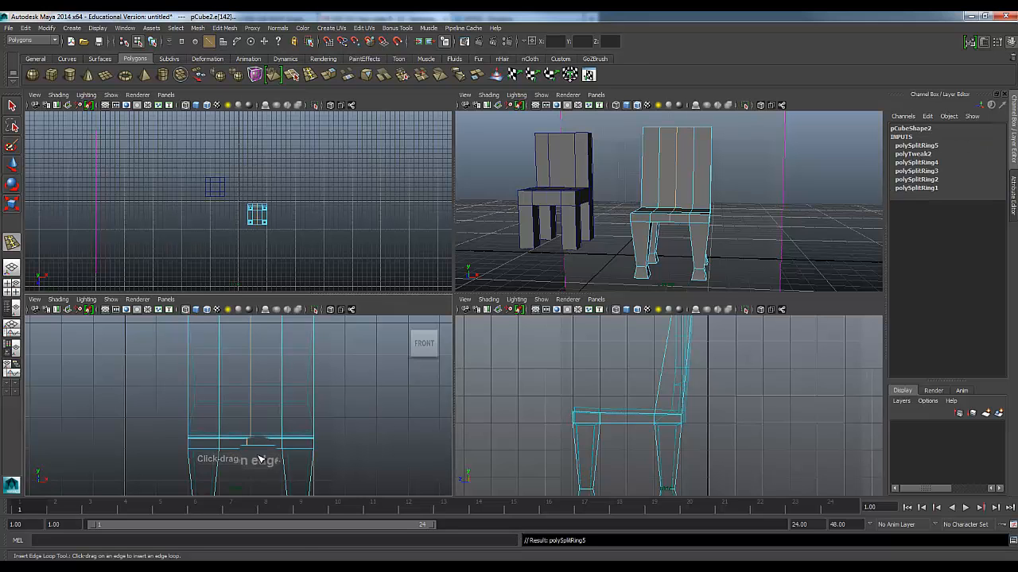
Move the new centre edge loop along X with grid snapping in the front view
key(w)
key(x)
drag(279, 370, 252, 378)
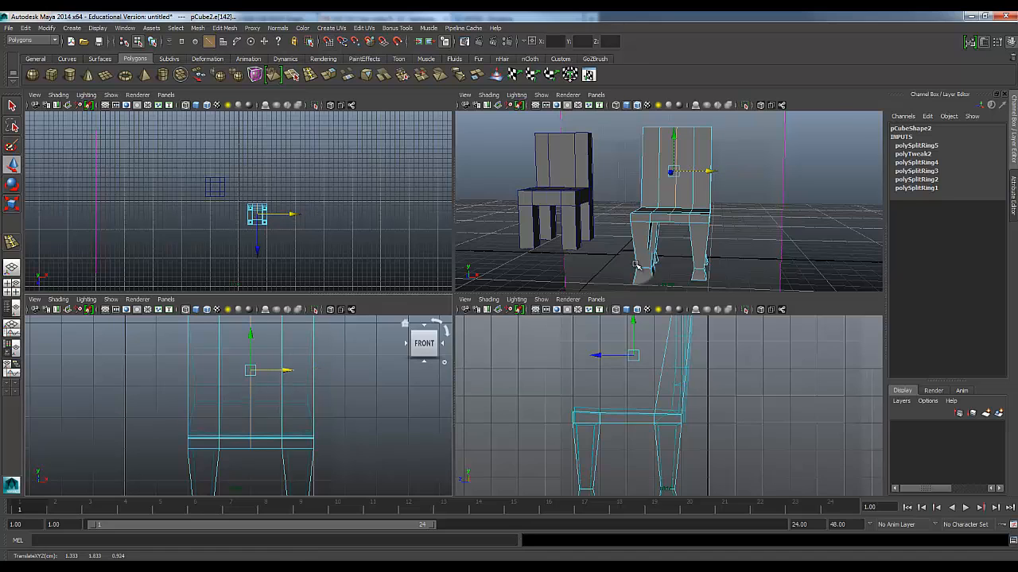
Examine the centre edge loop on the seat and backrest in the perspective view
key(space)
alt+drag(643, 212, 507, 365)
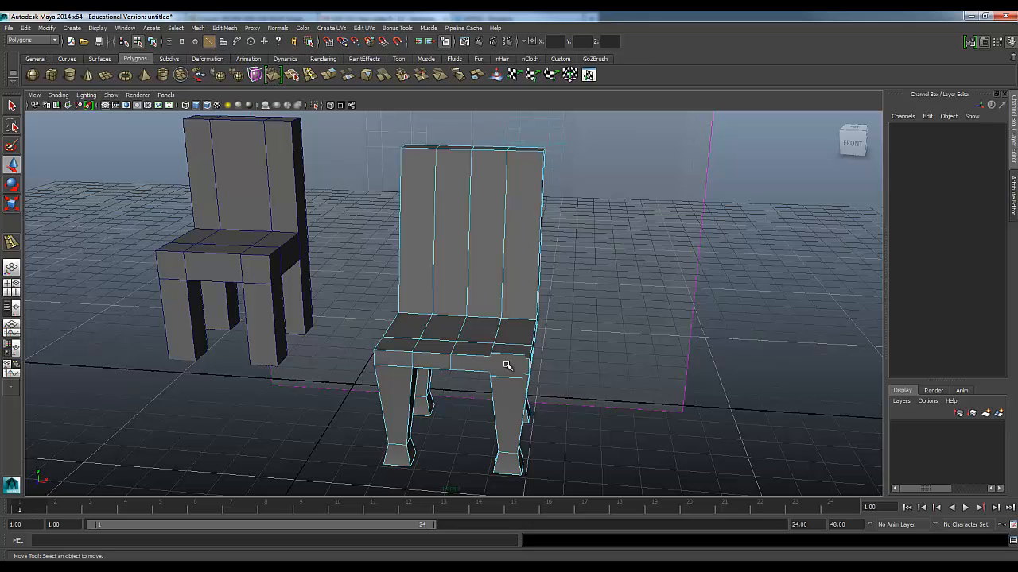
mouse_move(469, 349)
alt+mouse_down()
mouse_move(477, 331)
mouse_move(464, 354)
alt+mouse_up()
scroll(464, 353, up, 2)
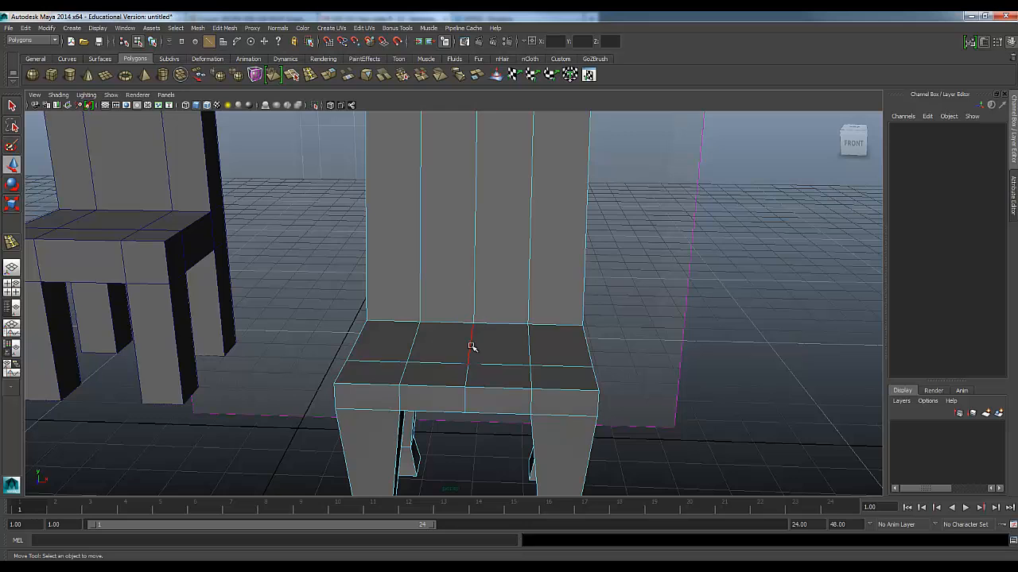
scroll(470, 347, down, 3)
alt+drag(471, 347, 477, 247)
Reselect the centre edge loop and try shifting it along X in the front view
key(space)
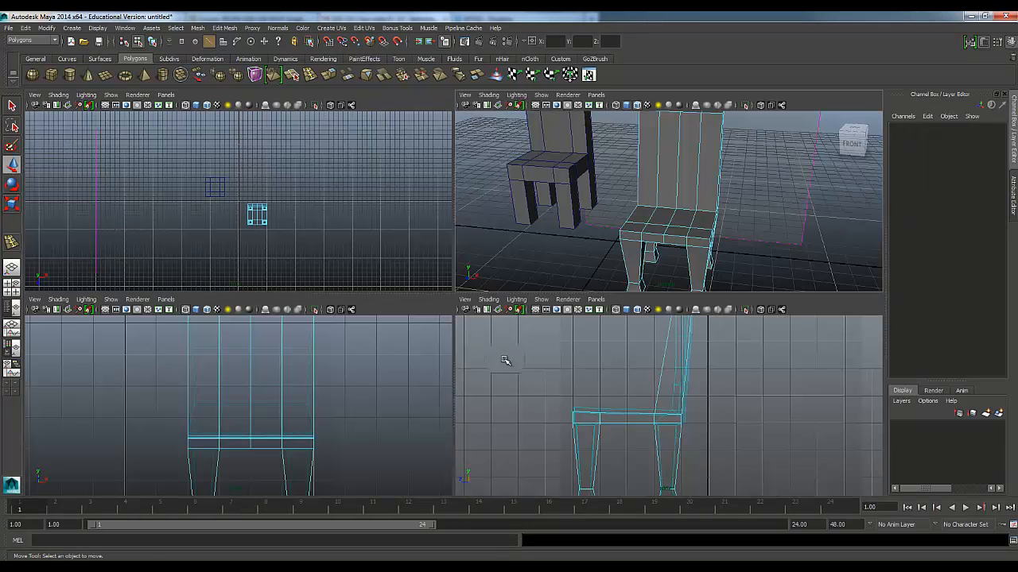
click(248, 373)
right_drag(248, 343, 248, 316)
click(252, 344)
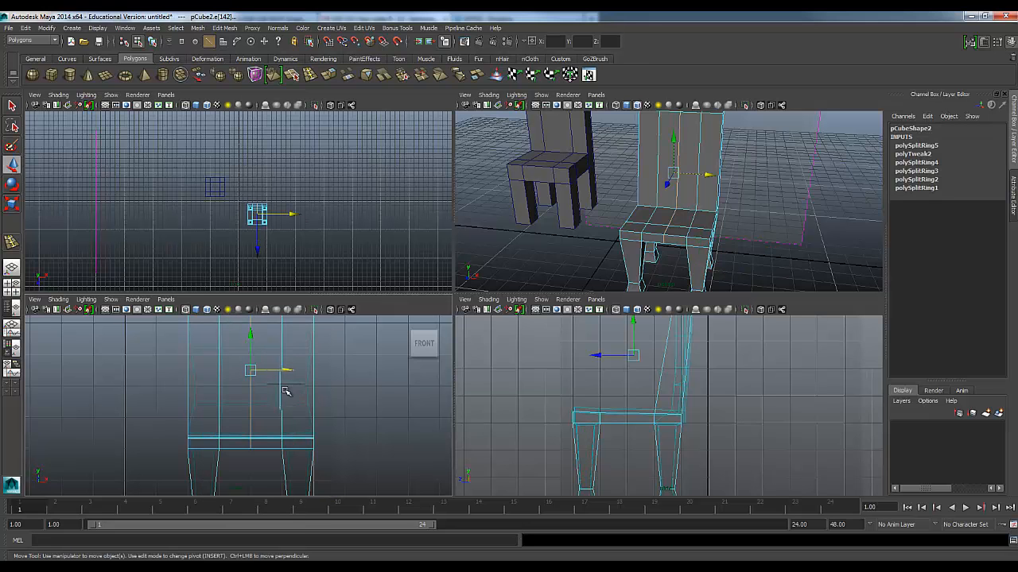
drag(286, 371, 294, 374)
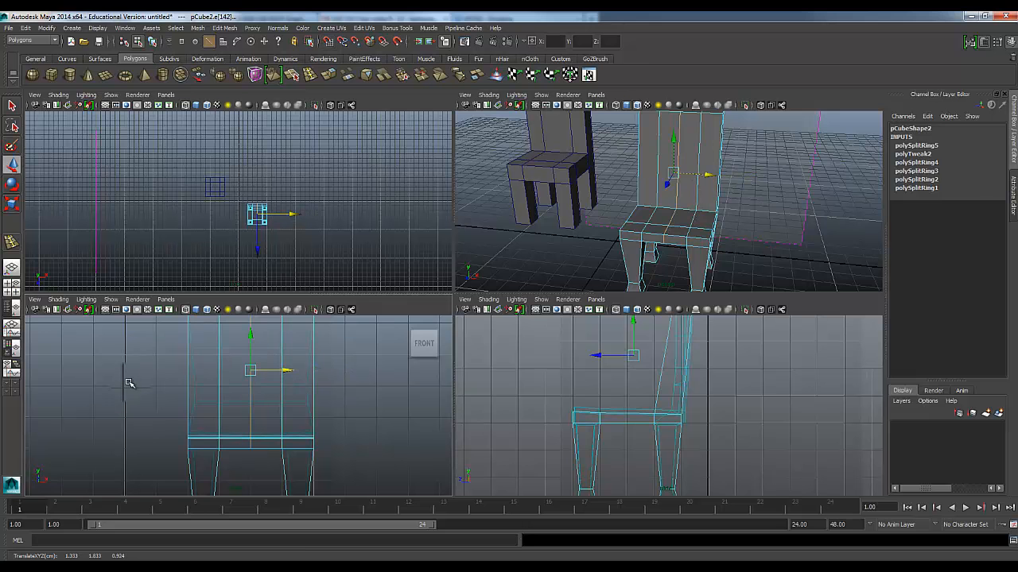
click(381, 335)
Raise the backrest's top centre vertices and the pair beside them in the front view to match the reference's arched top
key(space)
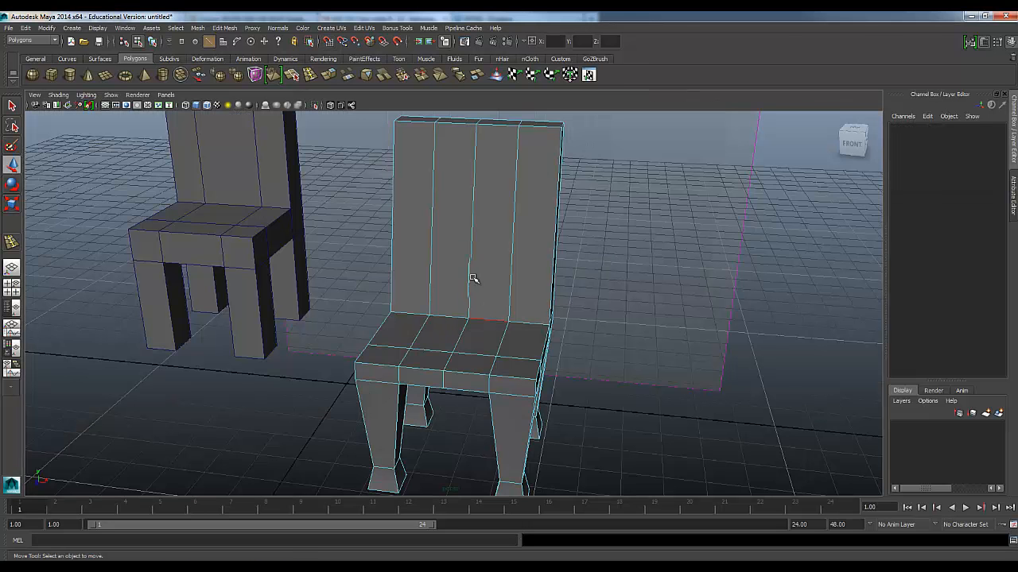
key(space)
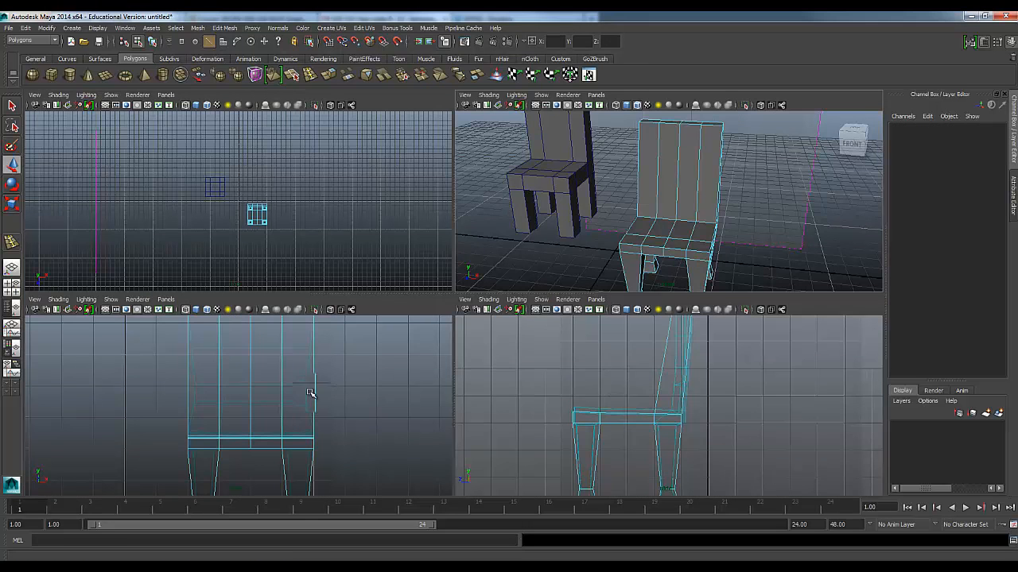
key(space)
alt+middle_drag(266, 415, 273, 527)
scroll(445, 262, up, 1)
alt+middle_drag(458, 278, 426, 381)
drag(445, 254, 471, 280)
right_drag(450, 267, 406, 271)
right_drag(406, 272, 378, 272)
drag(416, 250, 475, 293)
drag(457, 232, 456, 203)
drag(548, 292, 547, 290)
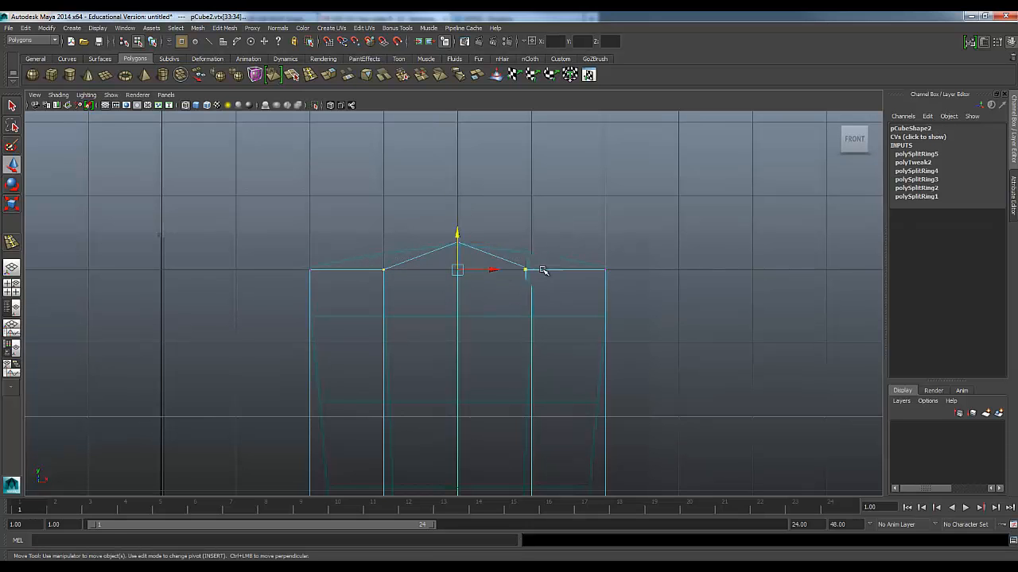
drag(457, 233, 457, 218)
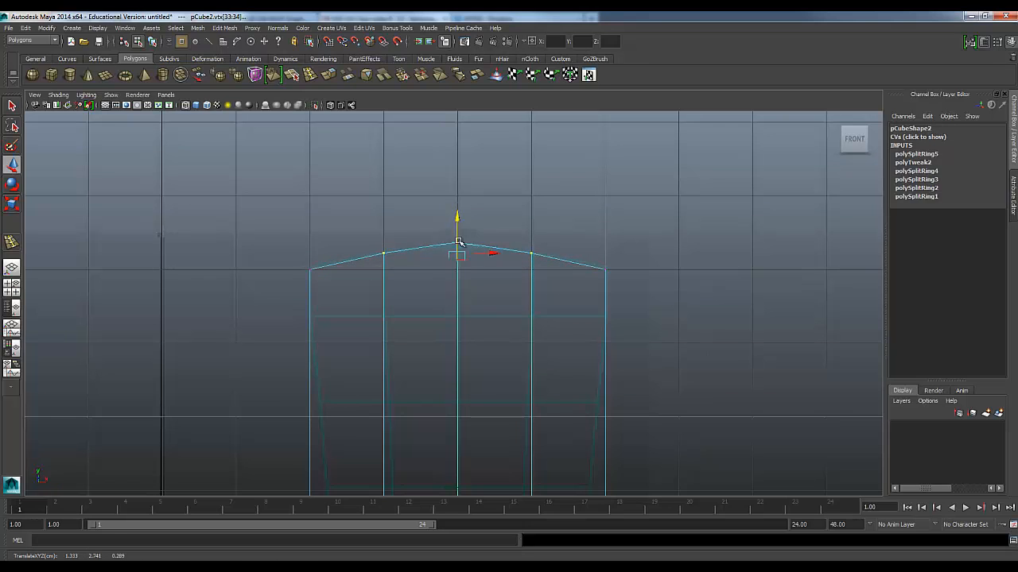
Lower the seat's middle vertices slightly in the front view toward the reference outline's dipped seat
alt+middle_drag(437, 338, 432, 237)
alt+middle_drag(427, 361, 419, 282)
drag(419, 274, 464, 339)
drag(446, 281, 537, 313)
drag(516, 268, 517, 271)
drag(352, 289, 396, 317)
drag(369, 273, 398, 321)
key(ctrl+z)
key(ctrl+z)
key(ctrl+z)
drag(443, 269, 443, 271)
Raise the top vertices along both outer sides of the seat in the front view to match the reference outline
drag(269, 275, 318, 313)
shift+drag(547, 296, 604, 316)
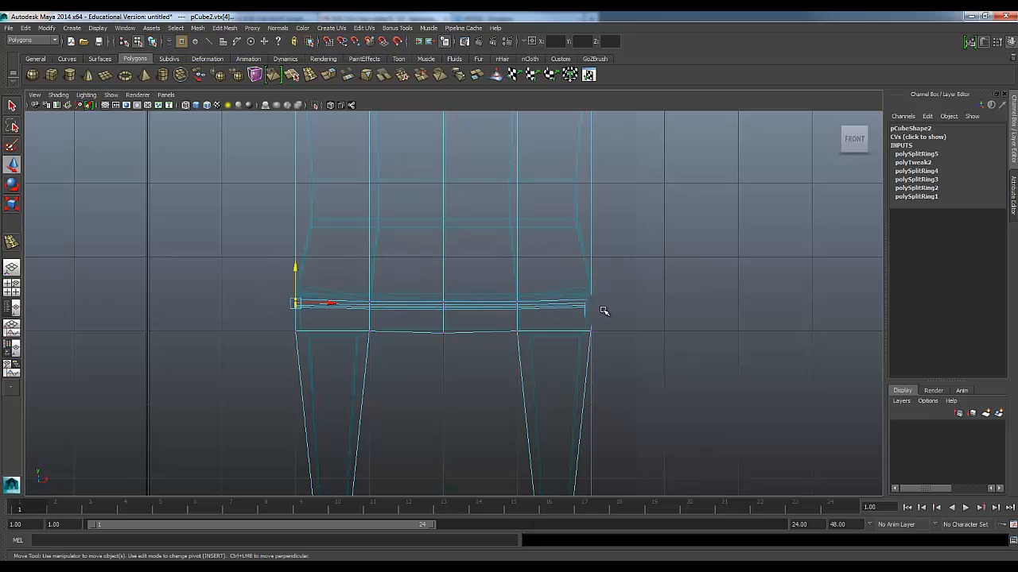
drag(442, 268, 442, 261)
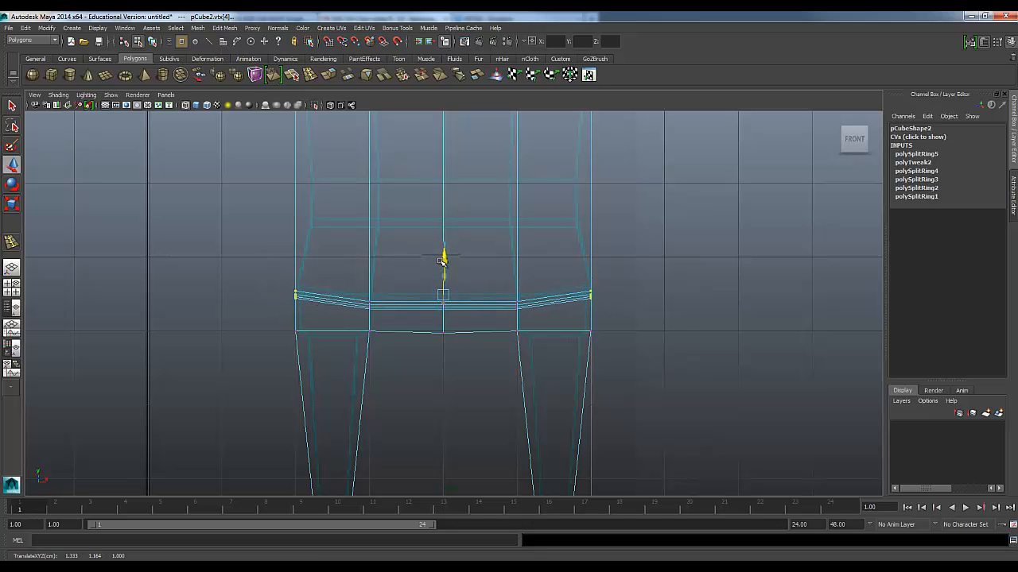
click(345, 238)
Pull the seat's front middle vertices outward in perspective so its front edge bows into a gentle curve
key(space)
key(space)
alt+drag(505, 278, 388, 361)
key(space)
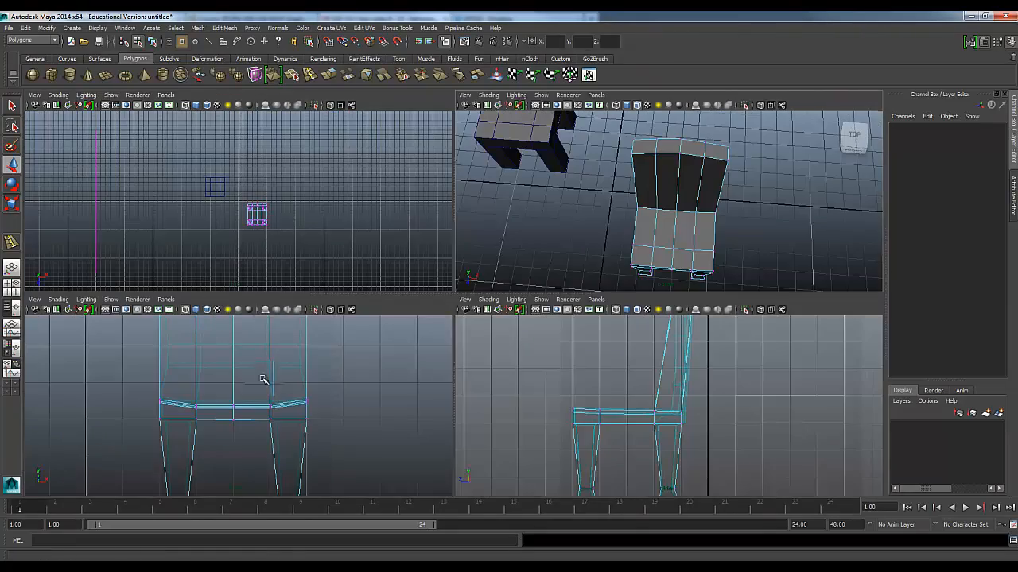
key(space)
key(space)
key(space)
alt+drag(625, 261, 475, 350)
scroll(461, 304, up, 5)
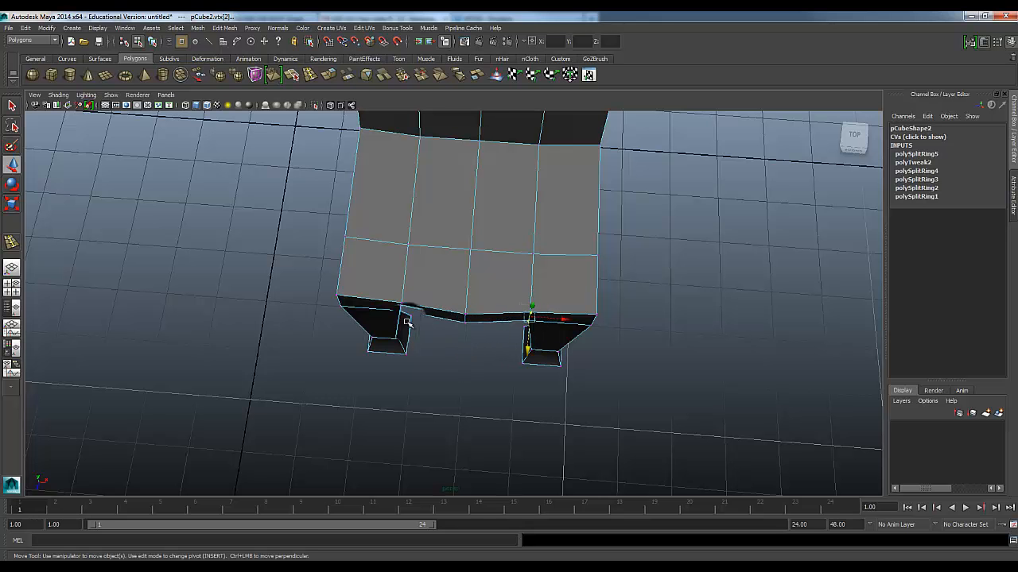
drag(457, 347, 458, 352)
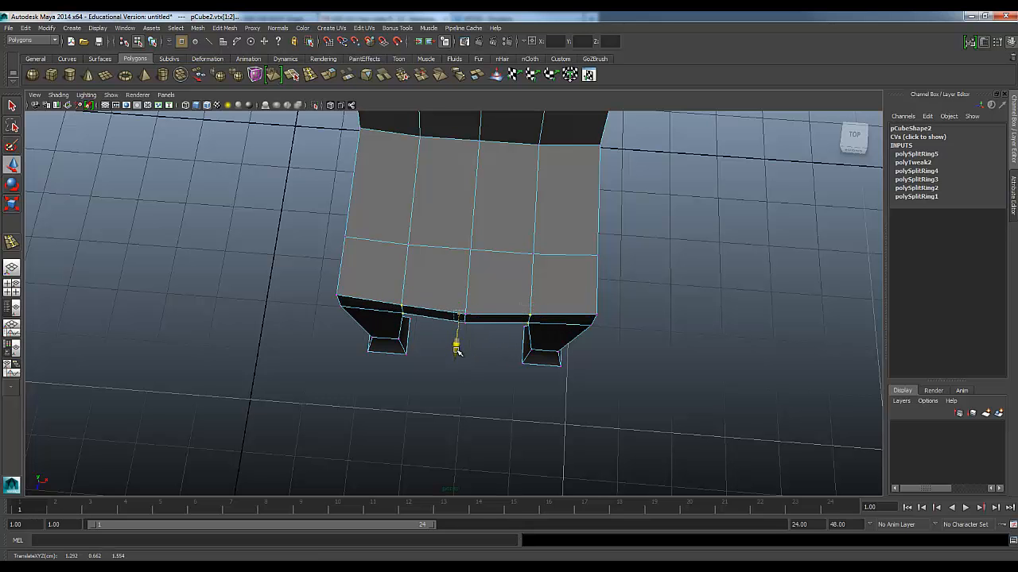
click(437, 393)
alt+drag(436, 393, 465, 352)
Insert three horizontal edge loops across the backrest in the front view, spaced from near its top down toward the seat
key(space)
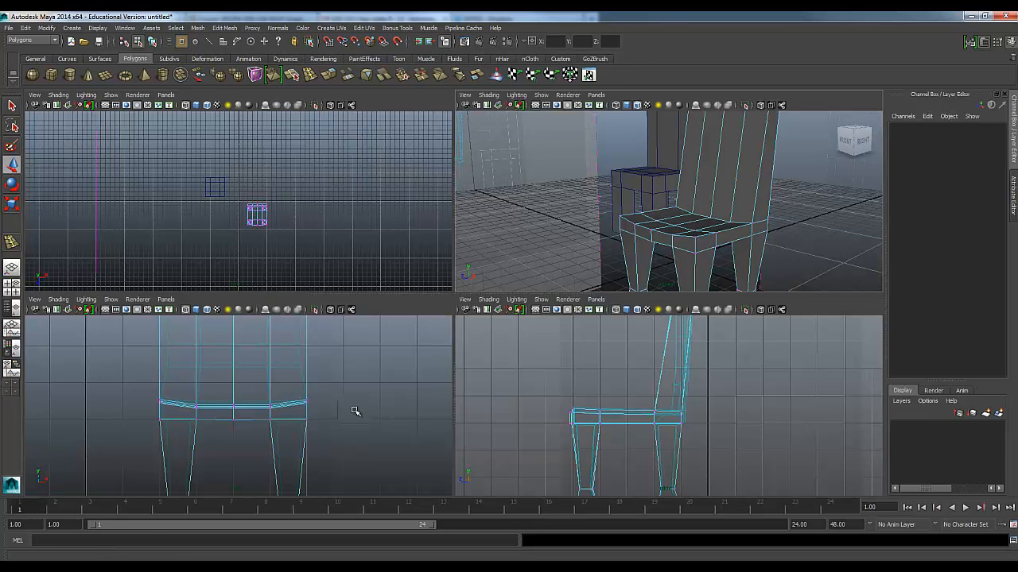
key(space)
alt+middle_drag(427, 339, 413, 465)
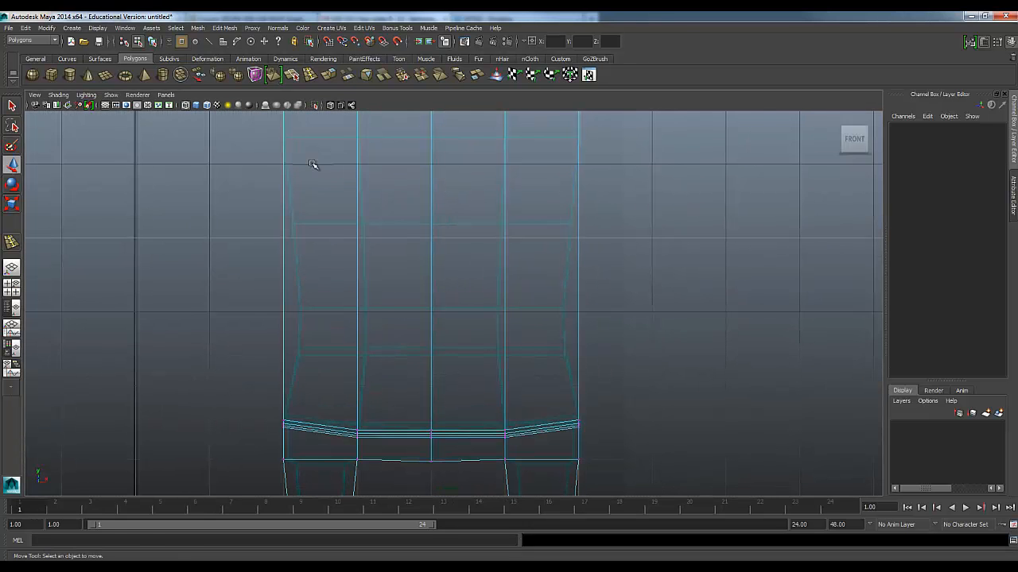
scroll(302, 163, down, 5)
click(310, 74)
scroll(390, 233, up, 1)
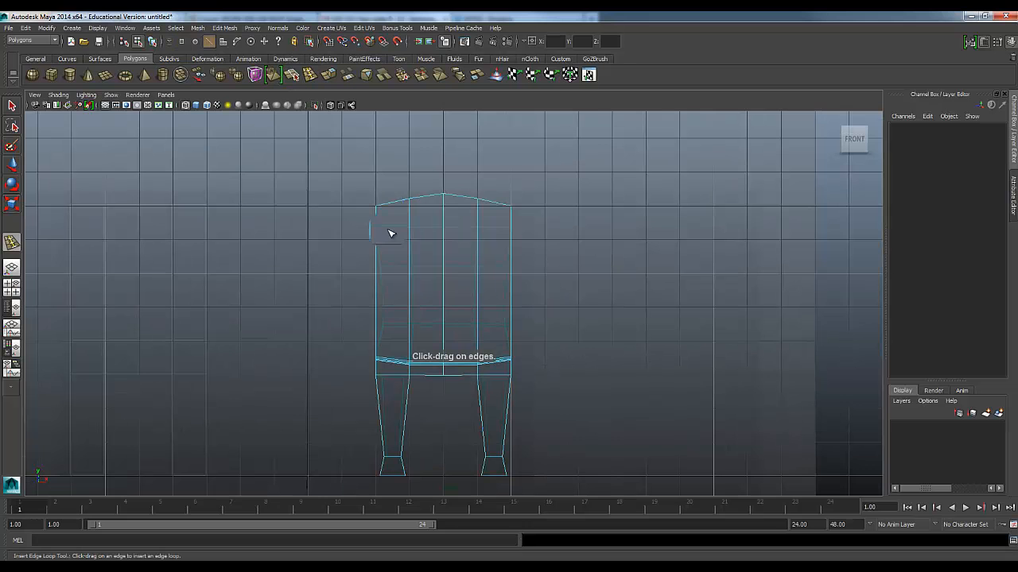
drag(408, 232, 412, 227)
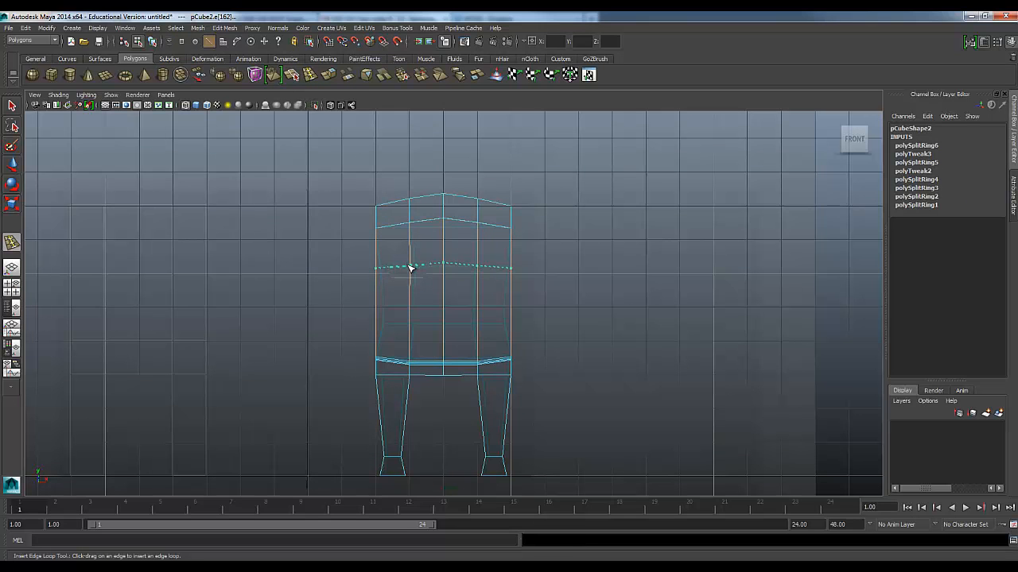
drag(411, 268, 411, 268)
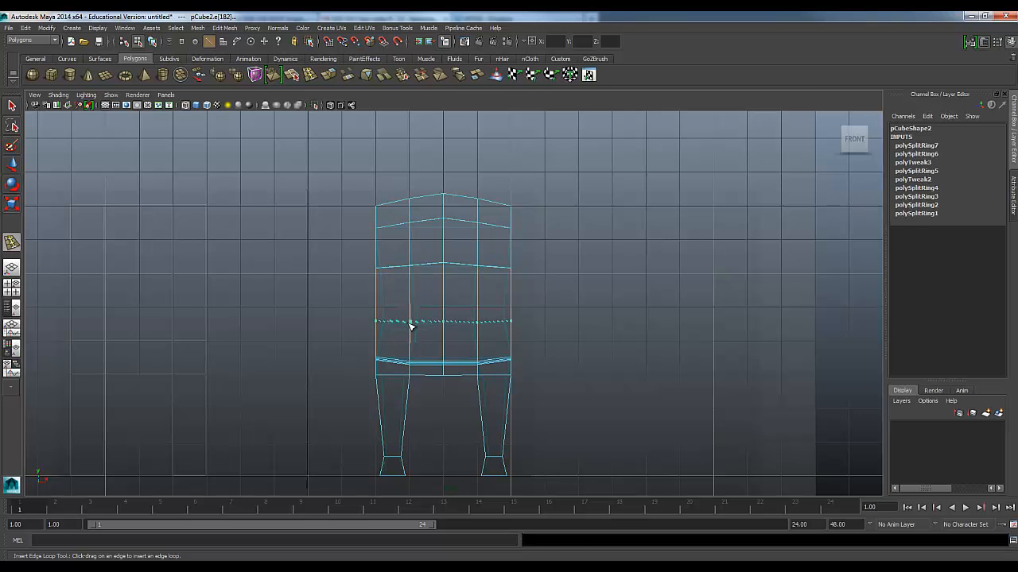
drag(411, 326, 412, 326)
Scale each of the three new backrest edge loops flat along Y so they run straight across
scroll(420, 357, up, 5)
alt+middle_drag(453, 279, 452, 306)
key(q)
key(w)
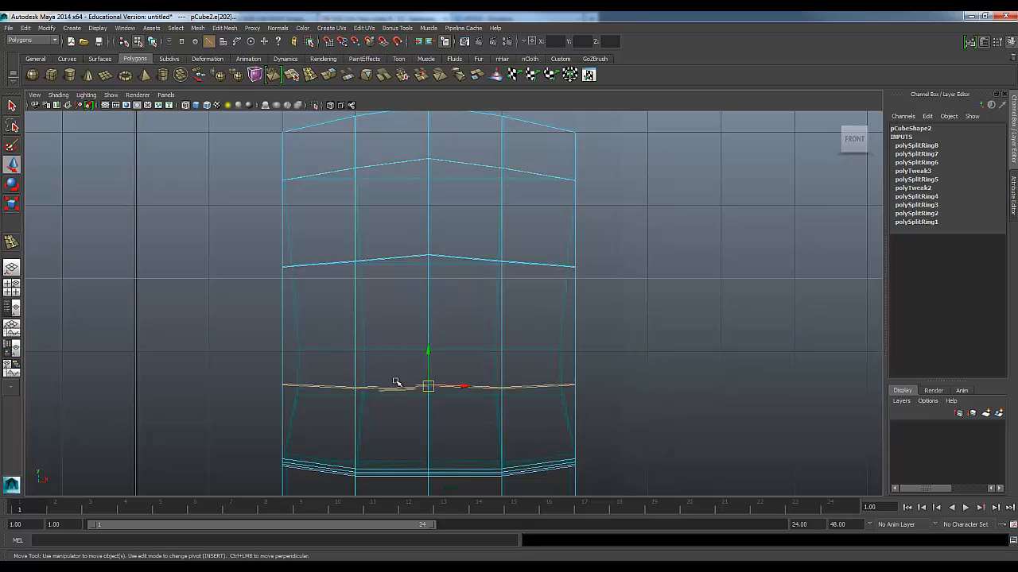
key(r)
drag(428, 431, 428, 389)
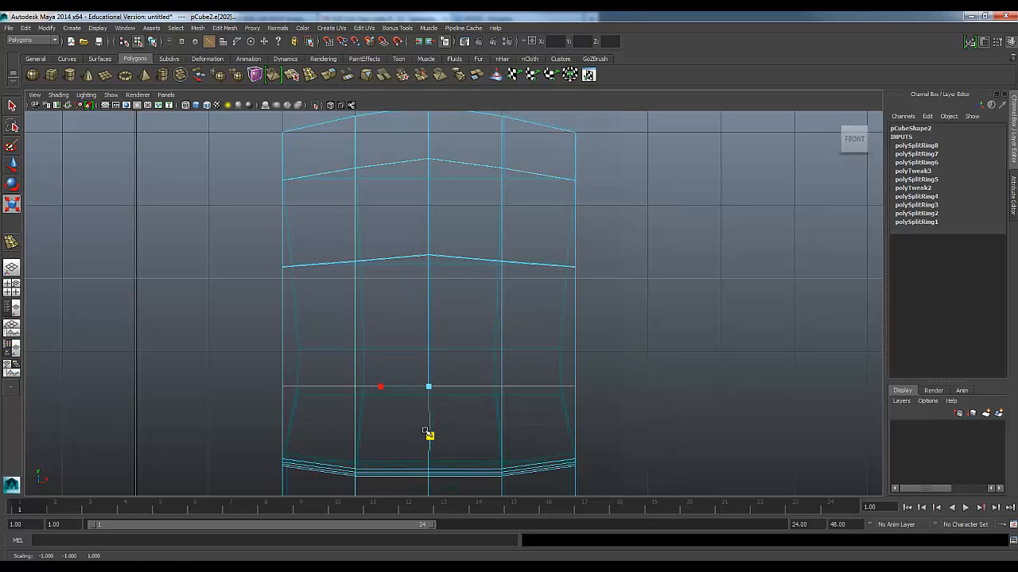
drag(242, 214, 569, 310)
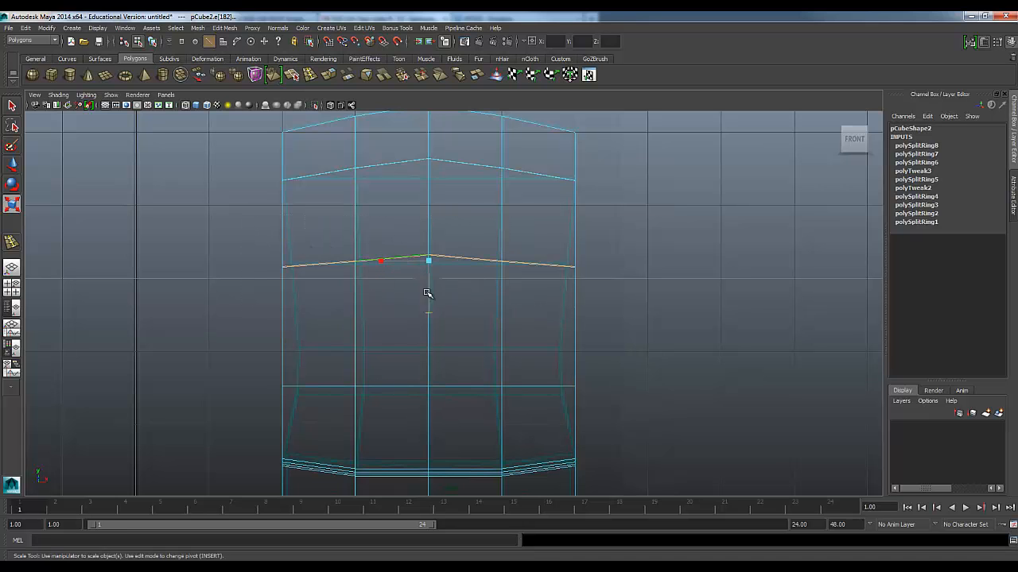
drag(429, 310, 430, 261)
double_click(368, 168)
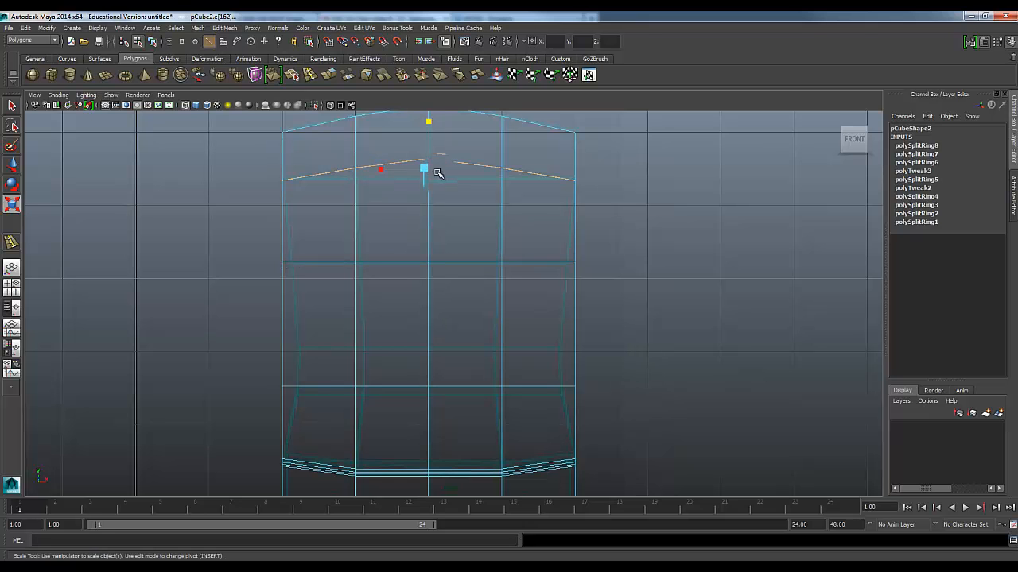
drag(428, 118, 434, 189)
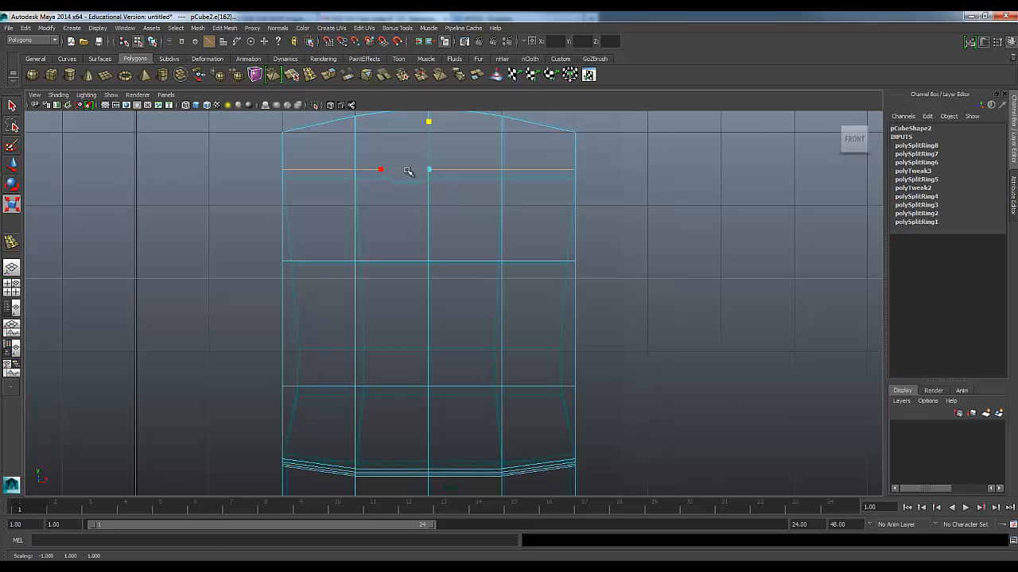
Lower the backrest's top edge loop slightly and raise its lowest loop to align with the reference in the front view
scroll(411, 209, down, 5)
scroll(411, 320, up, 5)
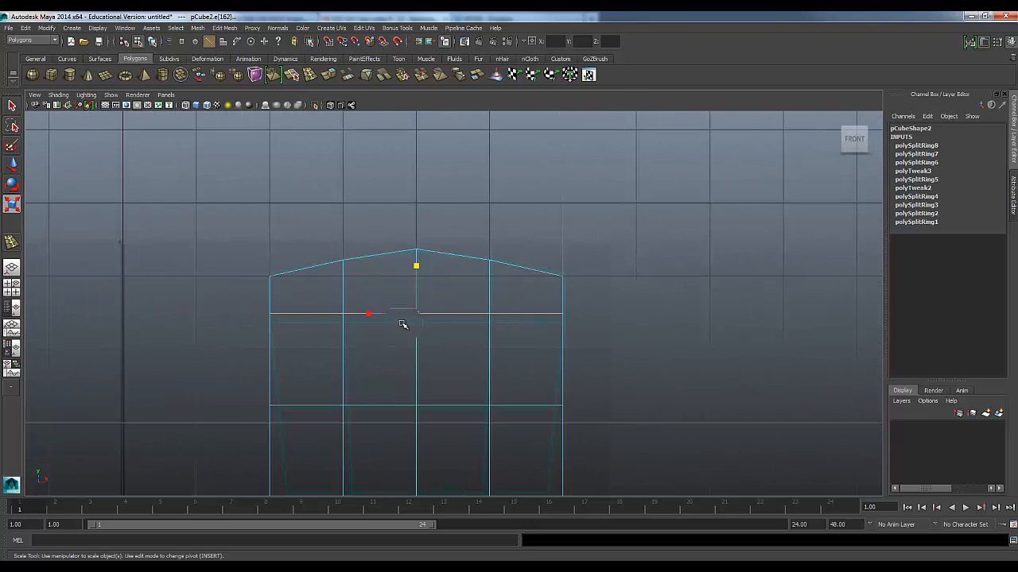
key(w)
drag(416, 279, 418, 290)
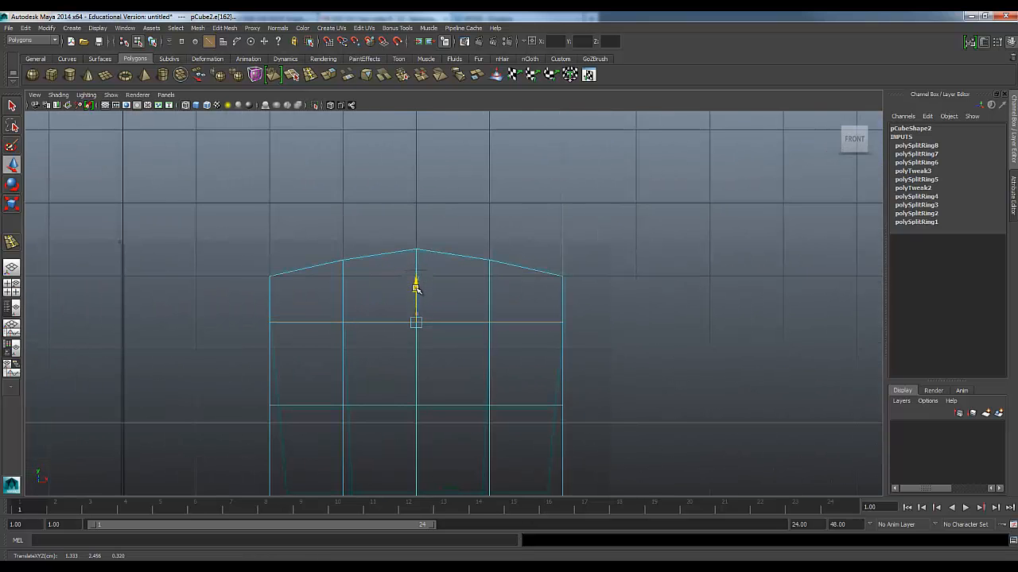
alt+middle_drag(423, 375, 378, 310)
alt+middle_drag(422, 366, 300, 291)
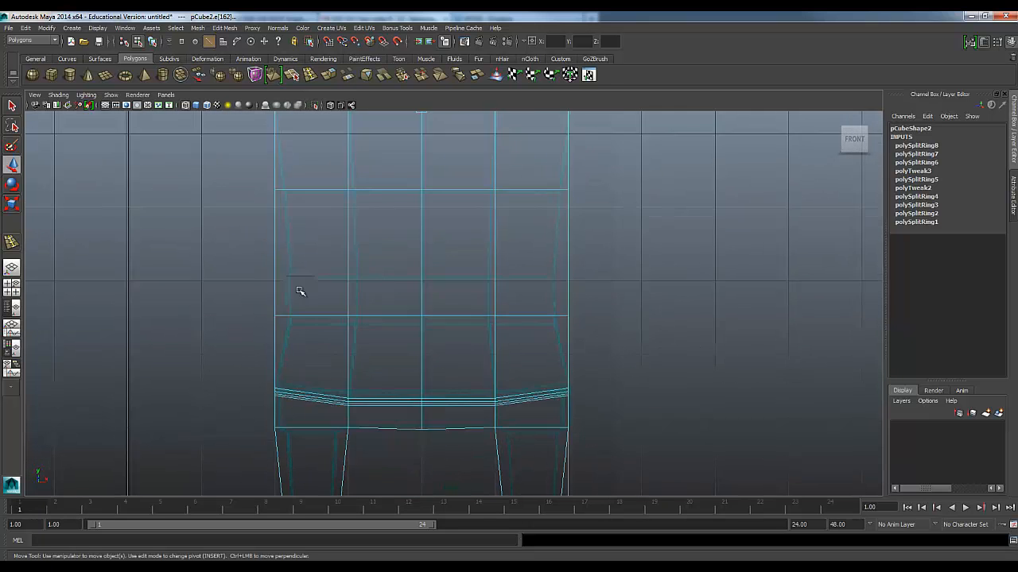
drag(236, 291, 239, 294)
right_drag(389, 311, 261, 294)
drag(261, 291, 585, 326)
drag(422, 283, 423, 247)
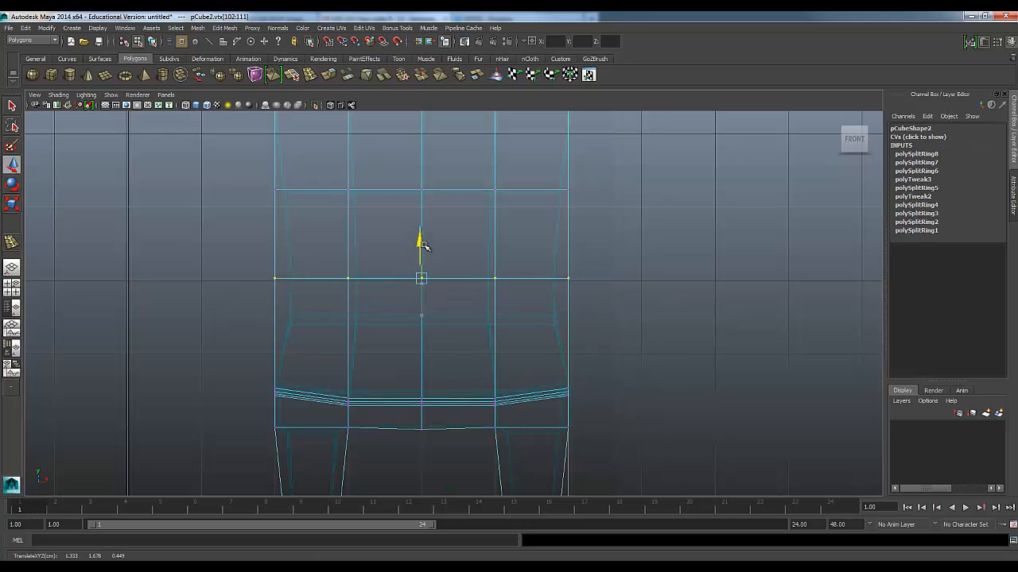
Insert a fourth horizontal edge loop low on the backrest, flatten it along Y and adjust its height to the reference
click(292, 74)
drag(348, 328, 352, 326)
key(r)
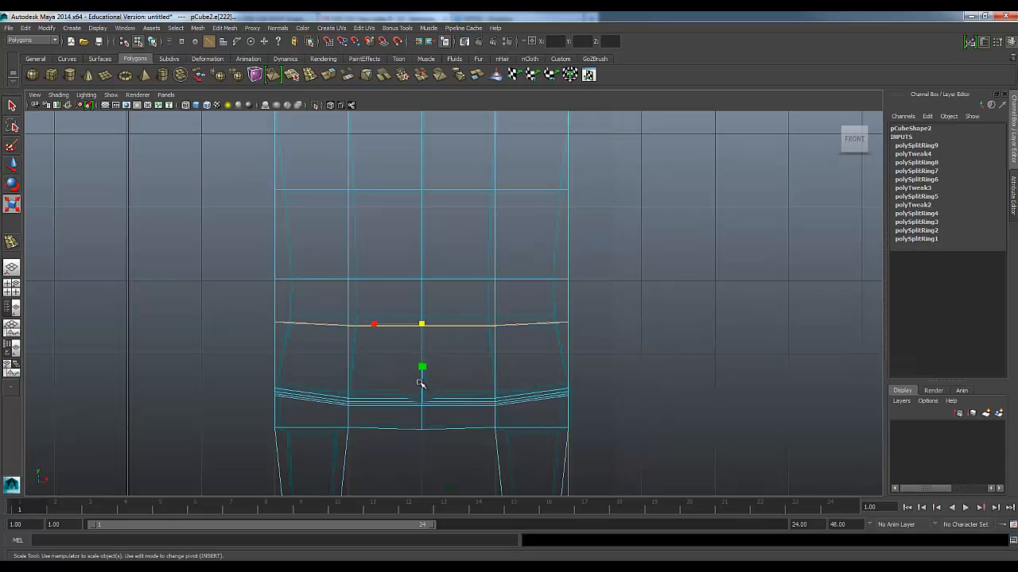
drag(421, 372, 421, 325)
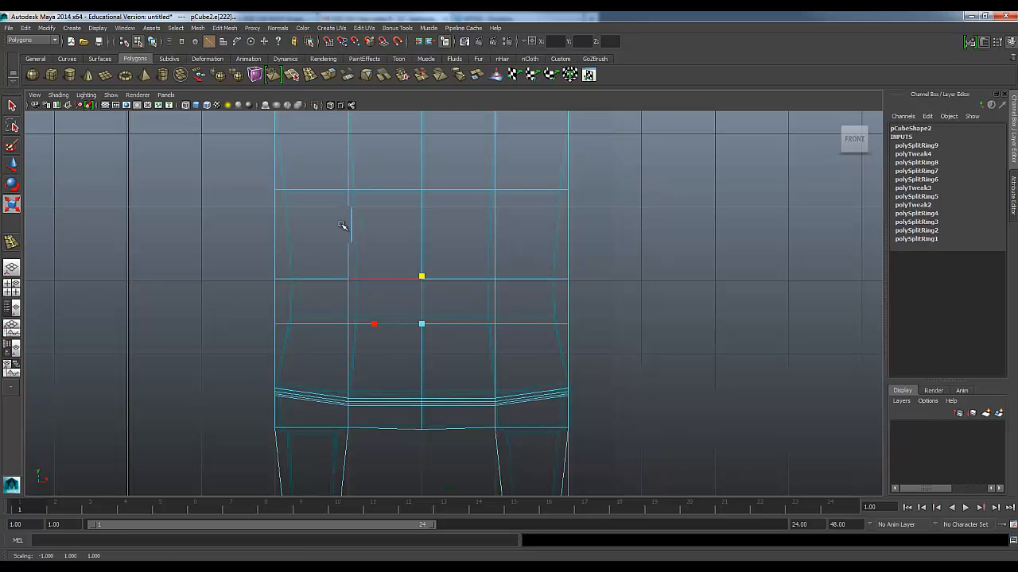
key(w)
drag(421, 288, 421, 283)
Scale the vertices of the backrest's three lower edge loops inward along X to follow the reference's narrowed waist
alt+middle_drag(416, 261, 402, 320)
key(super)
click(310, 342)
right_drag(306, 333, 284, 332)
right_drag(284, 332, 240, 324)
drag(240, 317, 598, 349)
key(r)
drag(373, 329, 376, 333)
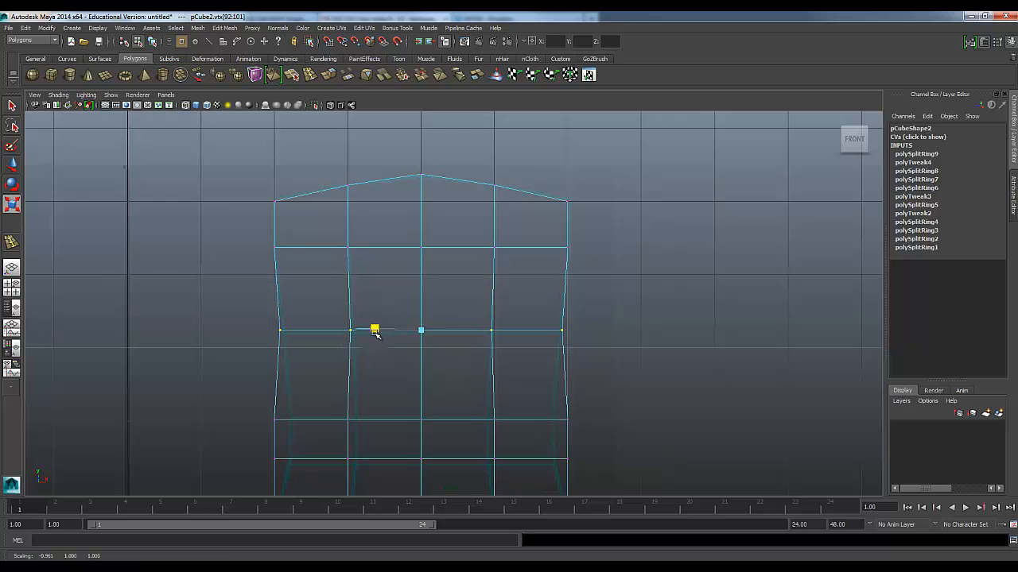
alt+middle_drag(409, 378, 408, 310)
drag(246, 334, 604, 375)
drag(370, 352, 374, 352)
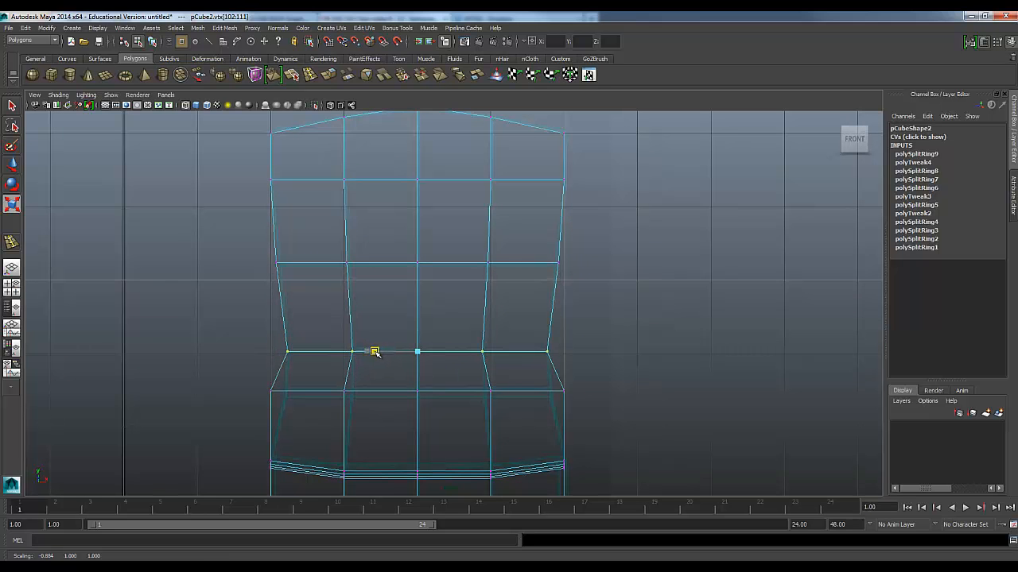
alt+middle_drag(272, 388, 261, 318)
drag(572, 338, 572, 338)
drag(359, 320, 363, 320)
Move the rear vertices of the backrest's lowest edge loop backward in the side view to match the reference
key(space)
key(space)
alt+drag(682, 245, 520, 319)
key(space)
key(space)
scroll(613, 407, up, 3)
alt+middle_drag(548, 352, 532, 416)
scroll(532, 416, up, 3)
click(342, 283)
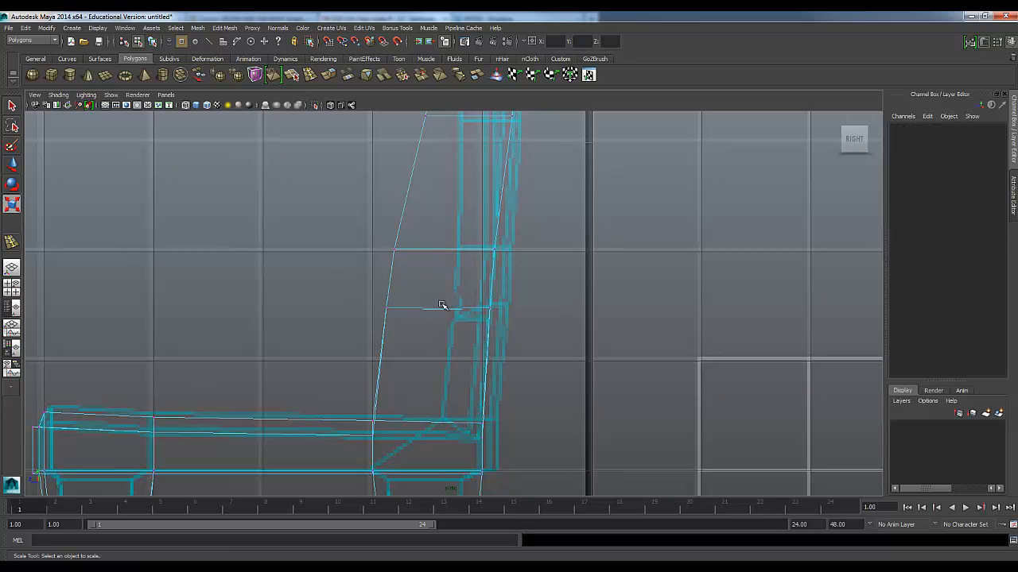
drag(540, 343, 539, 343)
key(w)
drag(489, 308, 499, 304)
Shift the rear vertices of the loop above the backrest's lowest loop backward in the side view toward the reference profile
alt+middle_drag(503, 290, 478, 337)
drag(424, 271, 486, 295)
alt+middle_drag(480, 213, 478, 292)
drag(449, 207, 519, 276)
drag(487, 243, 499, 242)
alt+middle_drag(494, 216, 497, 294)
drag(476, 182, 505, 198)
alt+middle_drag(506, 197, 479, 245)
Move the front vertices of the backrest's edge loops backward, working downward in the side view, to match the reference's slim profile
alt+middle_drag(406, 318, 396, 226)
drag(441, 242, 439, 243)
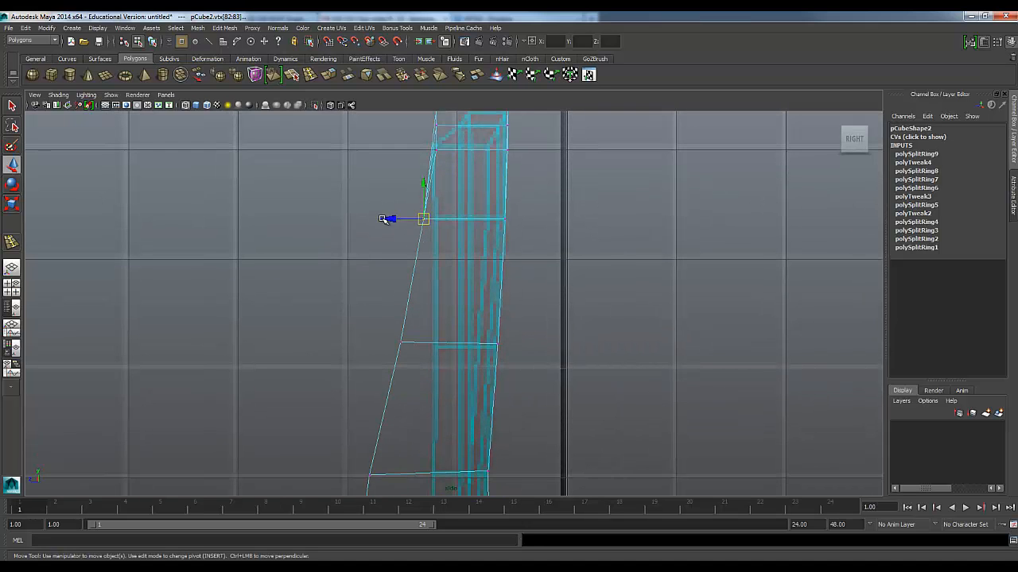
drag(392, 221, 405, 222)
alt+middle_drag(367, 316, 377, 250)
drag(378, 251, 424, 278)
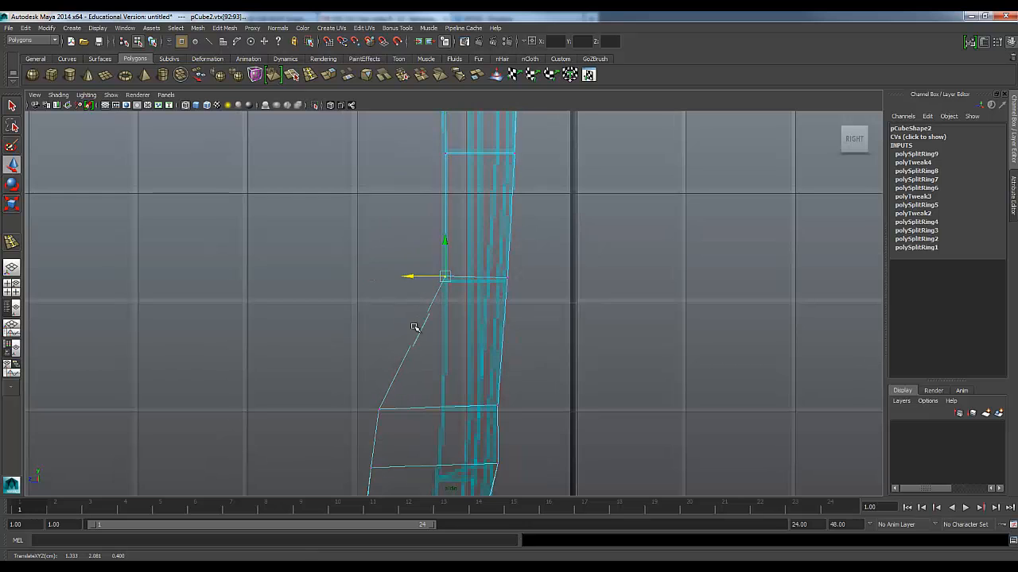
alt+middle_drag(416, 323, 398, 274)
drag(430, 345, 431, 346)
drag(353, 312, 420, 314)
alt+middle_drag(438, 349, 437, 260)
drag(342, 284, 366, 285)
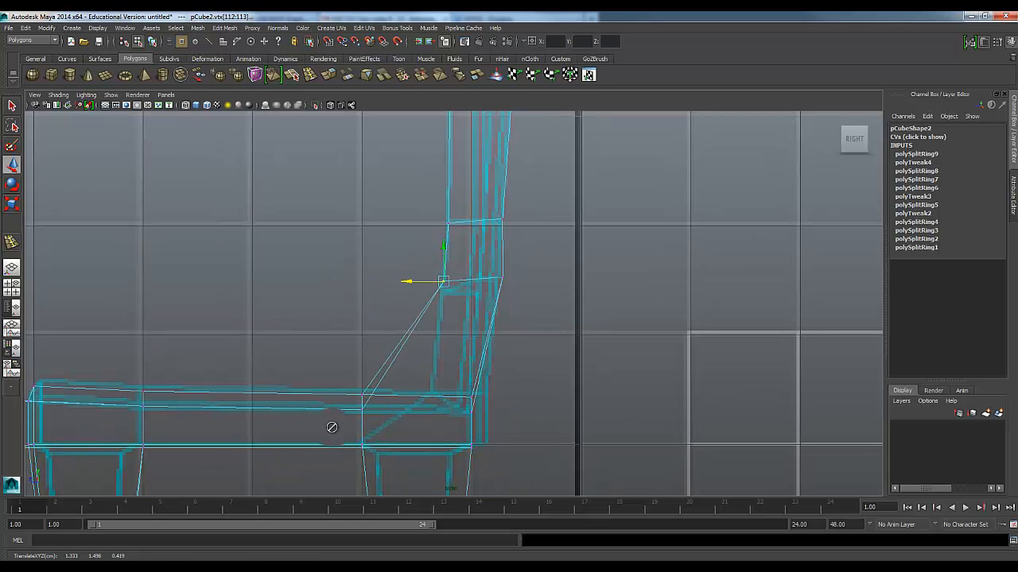
Examine the reshaped backrest profile in the side view and its junction with the seat in perspective
alt+drag(334, 424, 373, 324)
click(336, 295)
scroll(327, 277, down, 10)
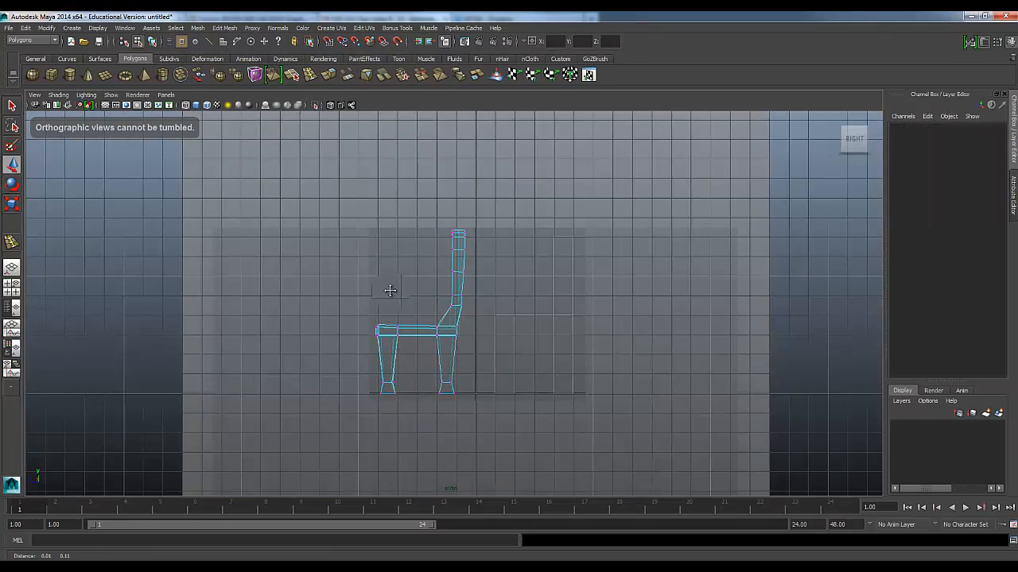
alt+middle_drag(390, 291, 388, 343)
scroll(413, 322, up, 4)
scroll(422, 350, up, 4)
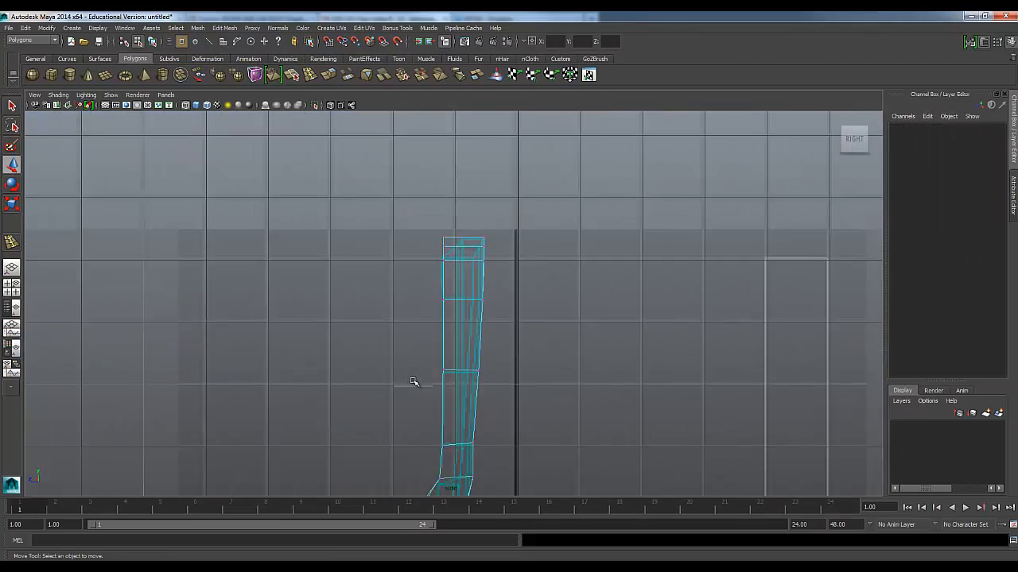
alt+middle_drag(416, 382, 421, 264)
key(space)
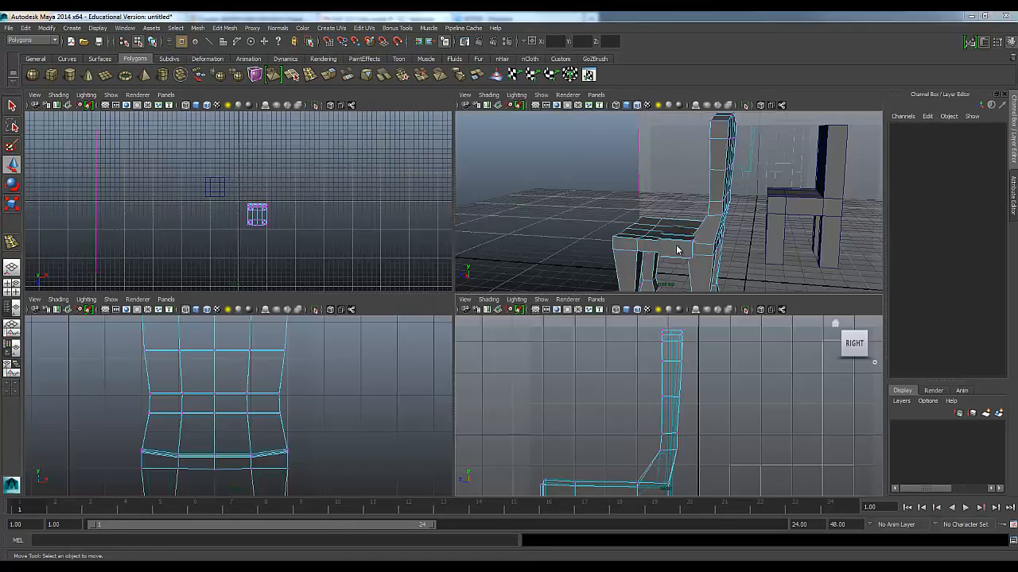
key(space)
alt+drag(583, 254, 458, 322)
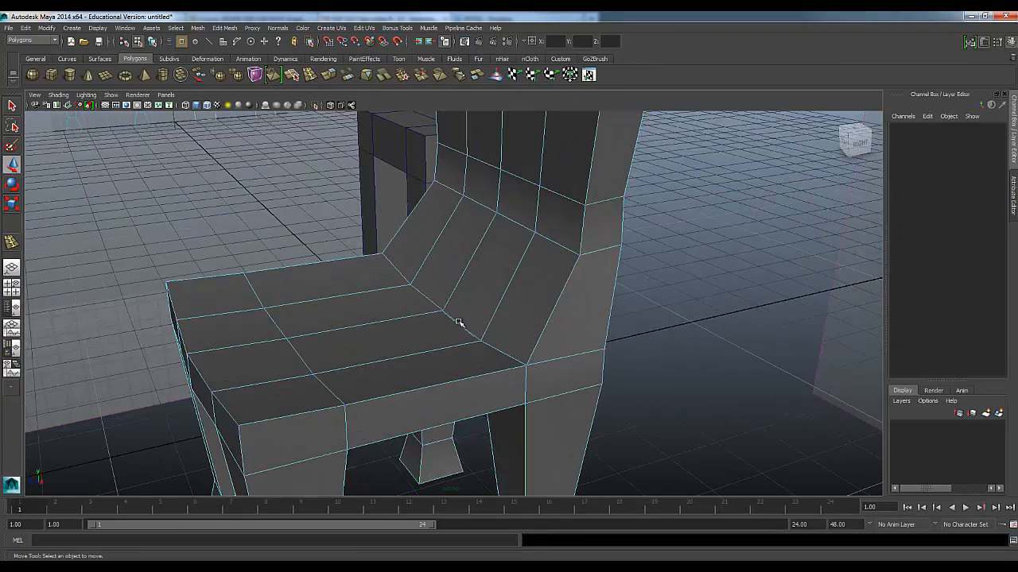
Select the edges where the seat meets the backrest and move them backward in the side view to match the reference corner
right_drag(461, 326, 445, 293)
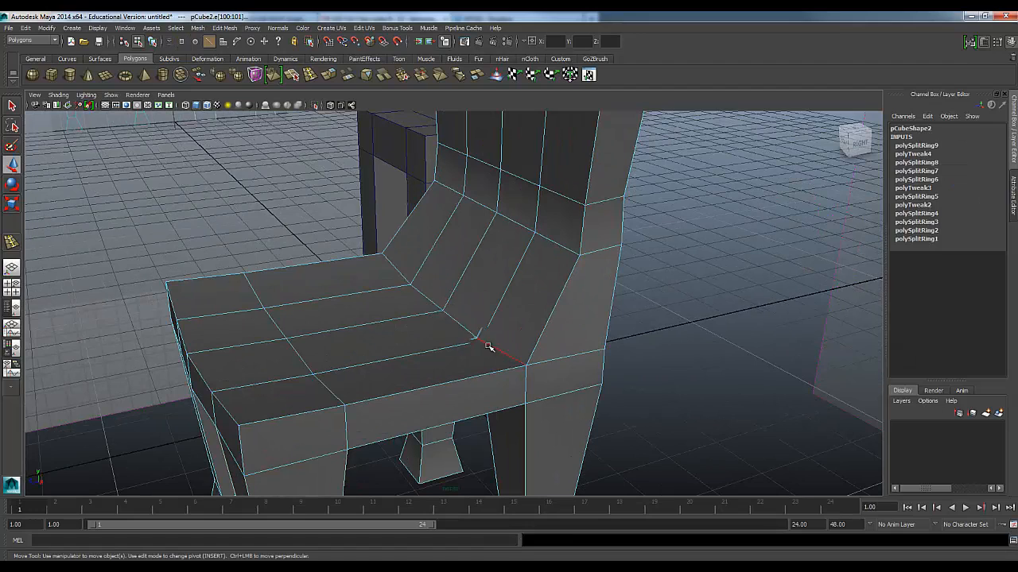
alt+drag(396, 315, 404, 336)
key(space)
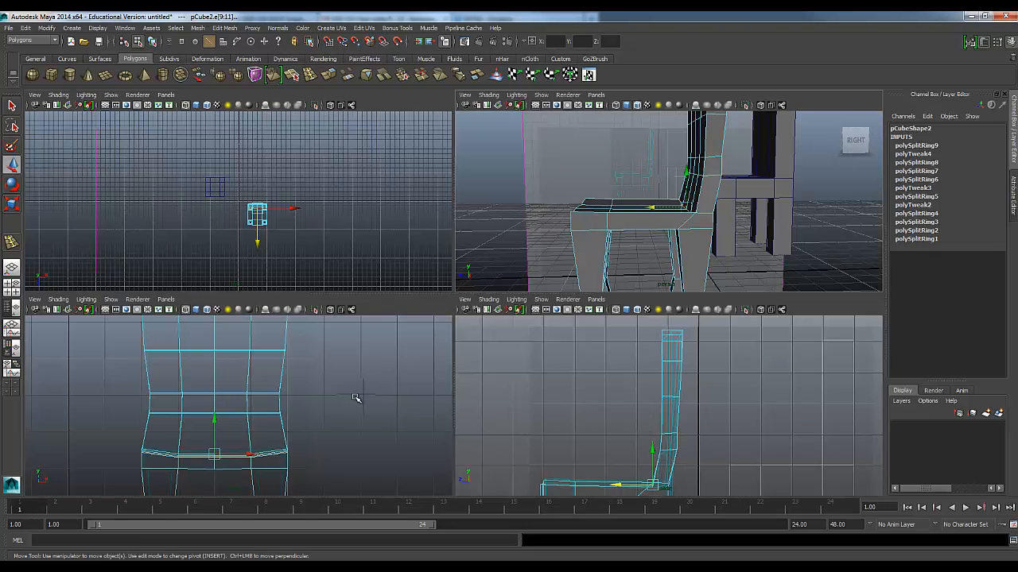
key(space)
scroll(477, 405, up, 3)
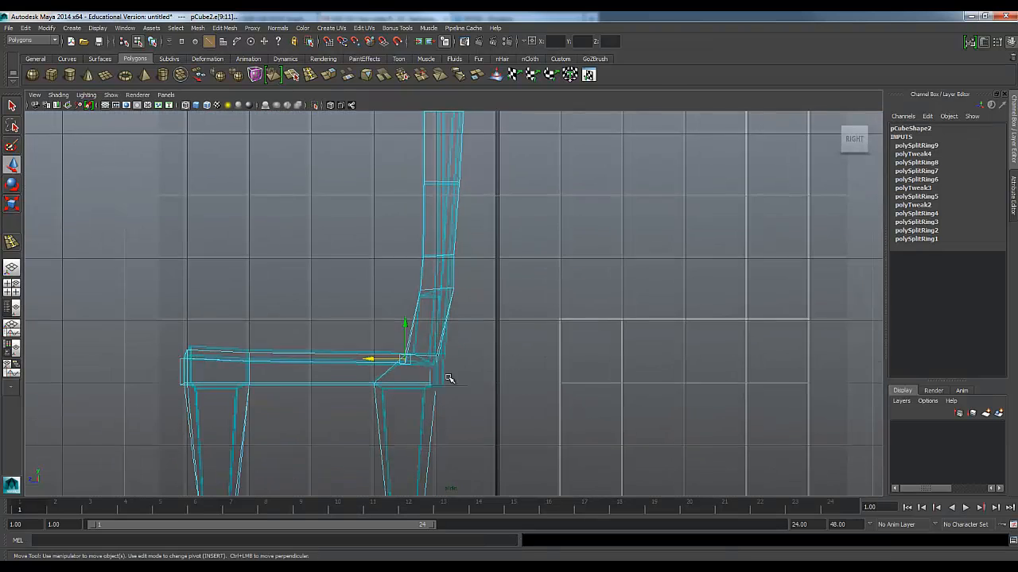
scroll(425, 391, up, 2)
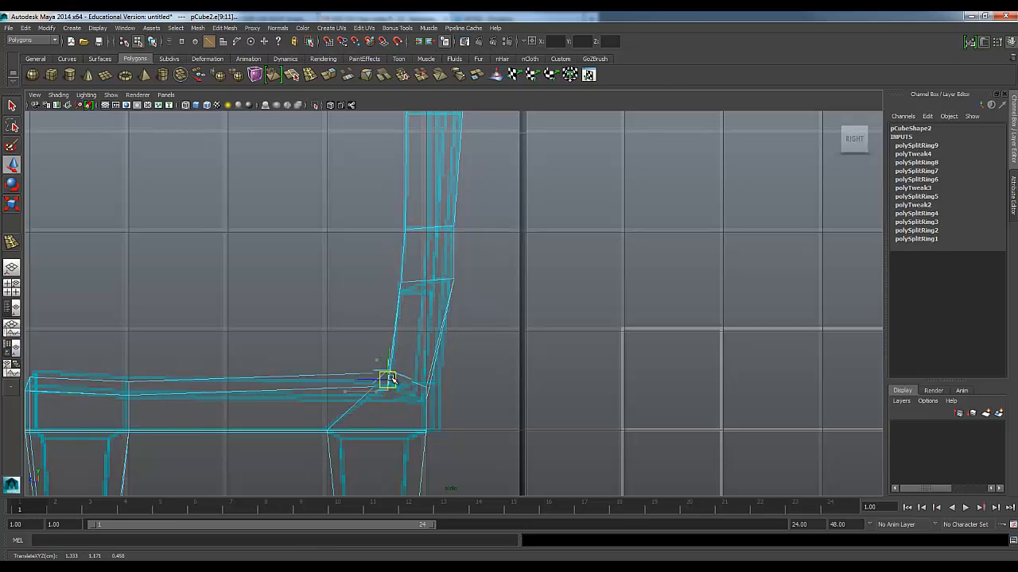
click(305, 320)
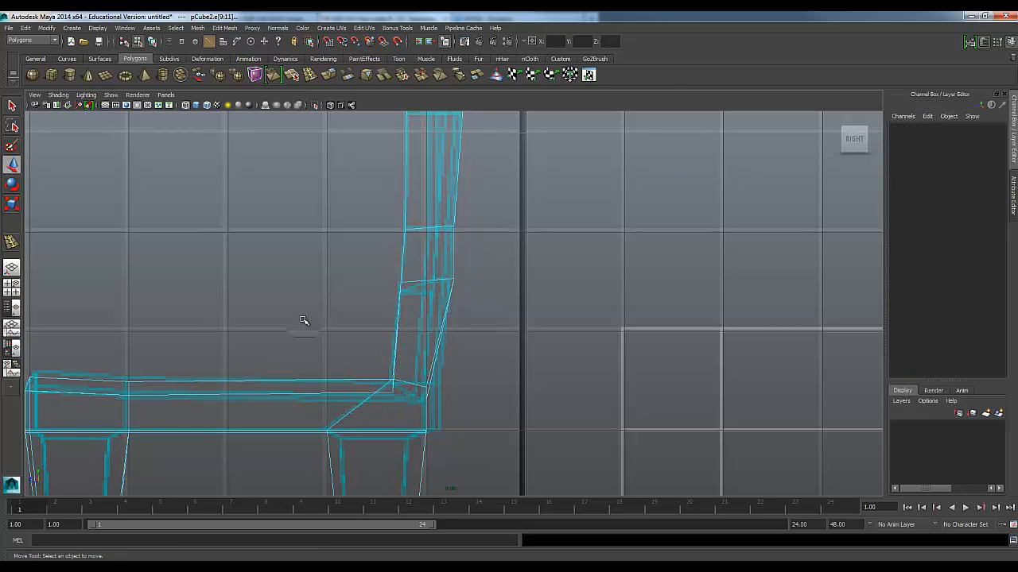
Inspect the chair's seat, backrest junction and underside from several angles in perspective
key(space)
key(space)
alt+drag(567, 224, 454, 316)
alt+right_drag(454, 315, 456, 229)
alt+middle_drag(457, 230, 450, 350)
alt+drag(450, 350, 406, 321)
alt+right_drag(406, 321, 425, 373)
alt+drag(425, 373, 384, 323)
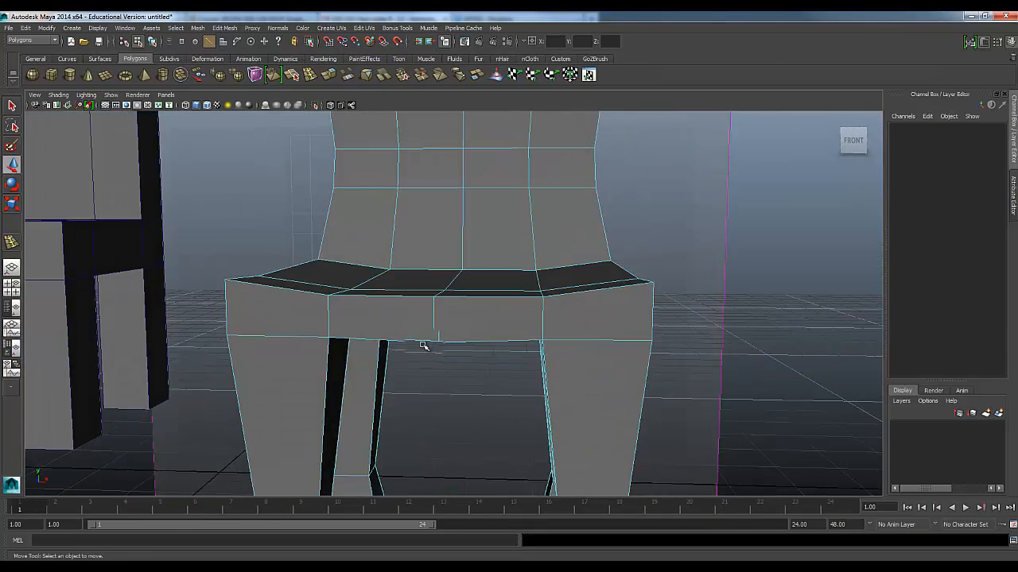
Select the two outer front corner vertices on the seat's top edge and adjust their height together
scroll(423, 347, up, 3)
alt+drag(424, 350, 435, 362)
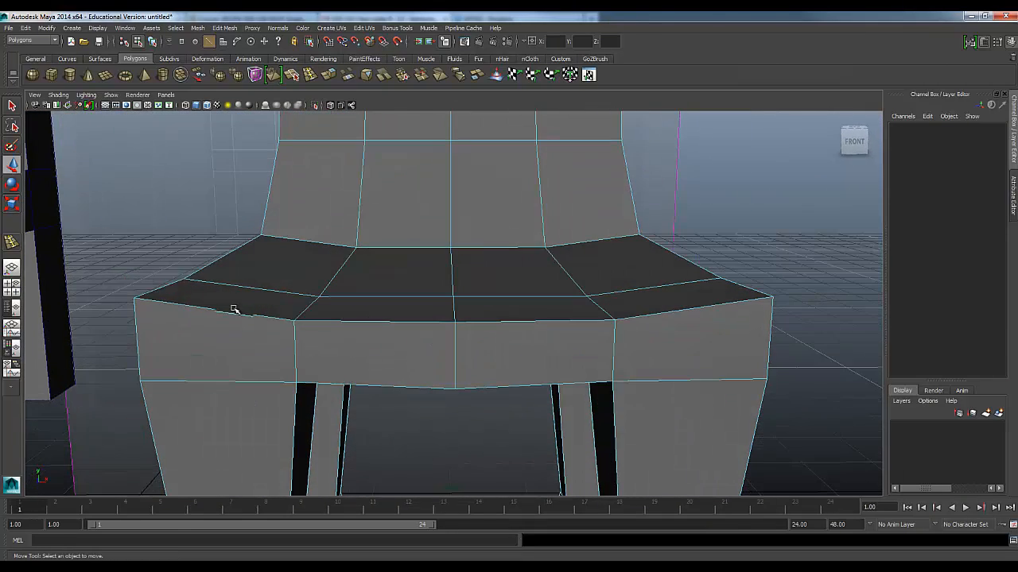
click(136, 297)
click(768, 295)
right_drag(770, 296, 719, 295)
click(771, 297)
shift+click(134, 298)
drag(454, 262, 454, 263)
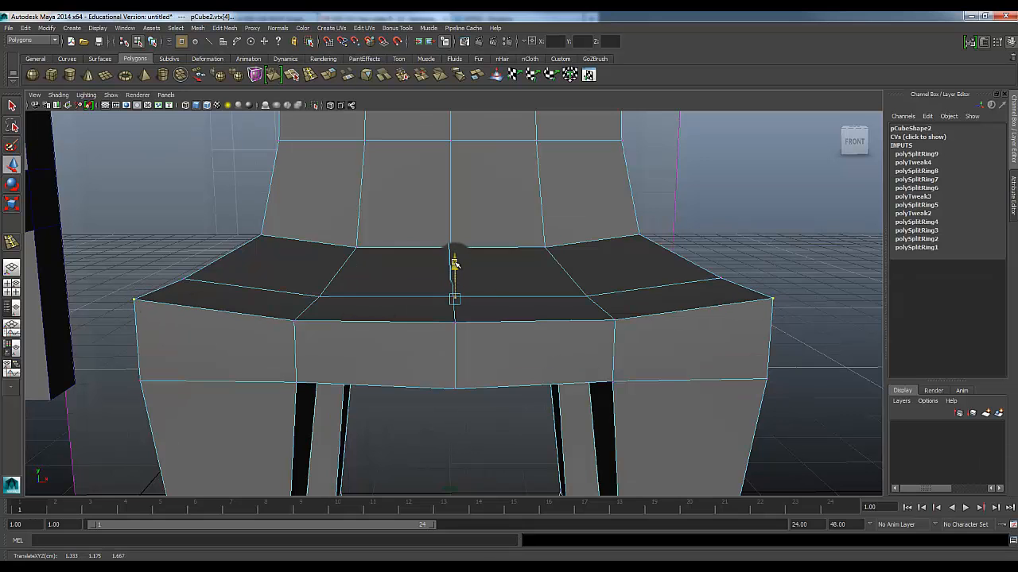
Lower the centre vertices on the seat's front and rear edges to deepen the curve of the seat
click(615, 321)
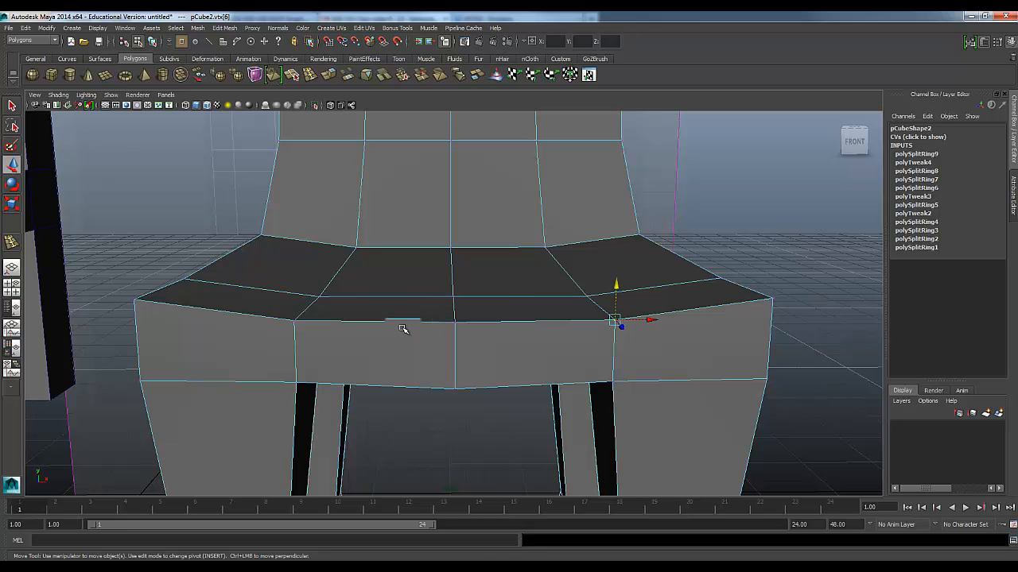
click(293, 321)
click(455, 323)
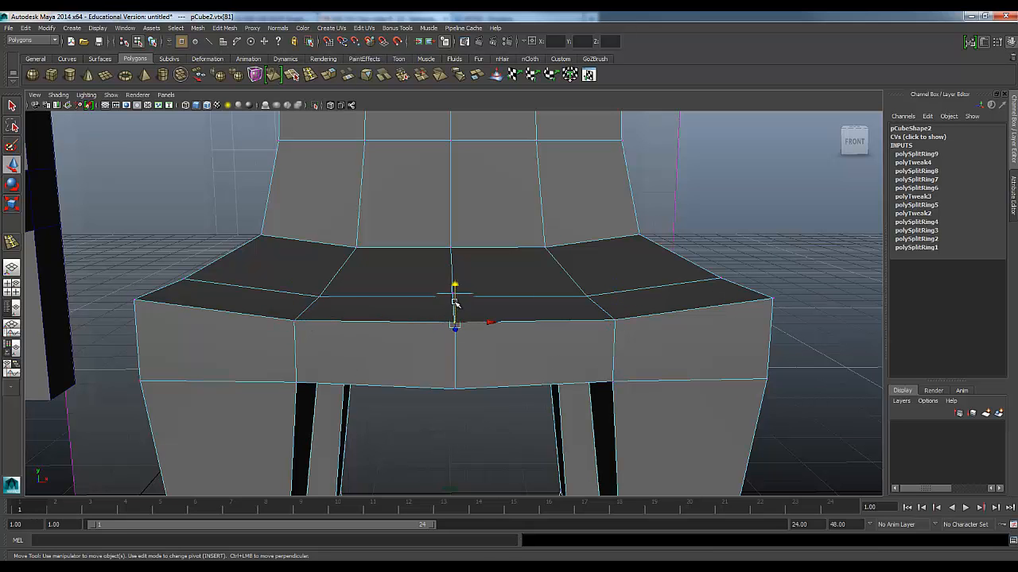
alt+drag(419, 321, 464, 313)
shift+click(493, 303)
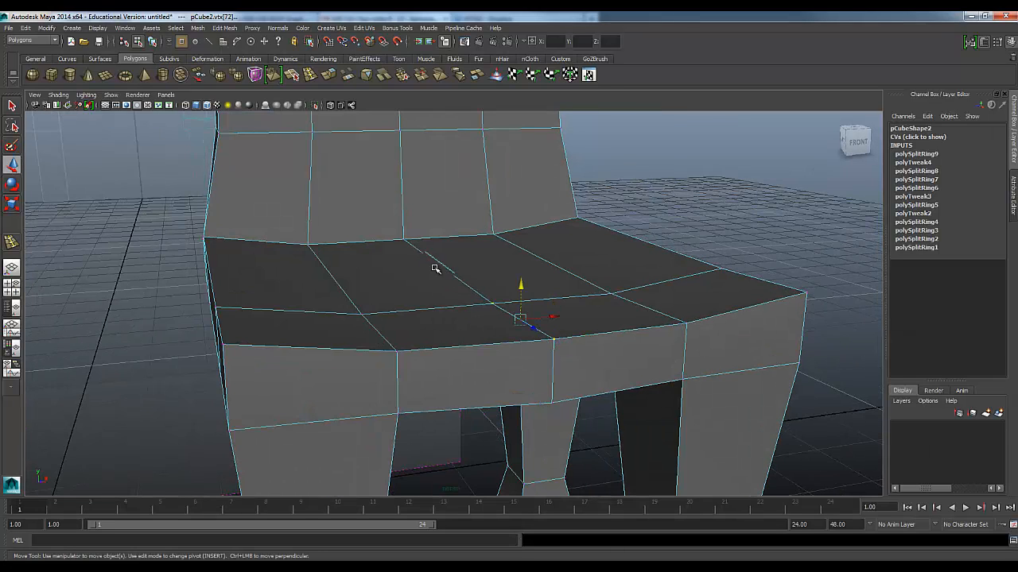
shift+click(403, 239)
drag(459, 244, 458, 252)
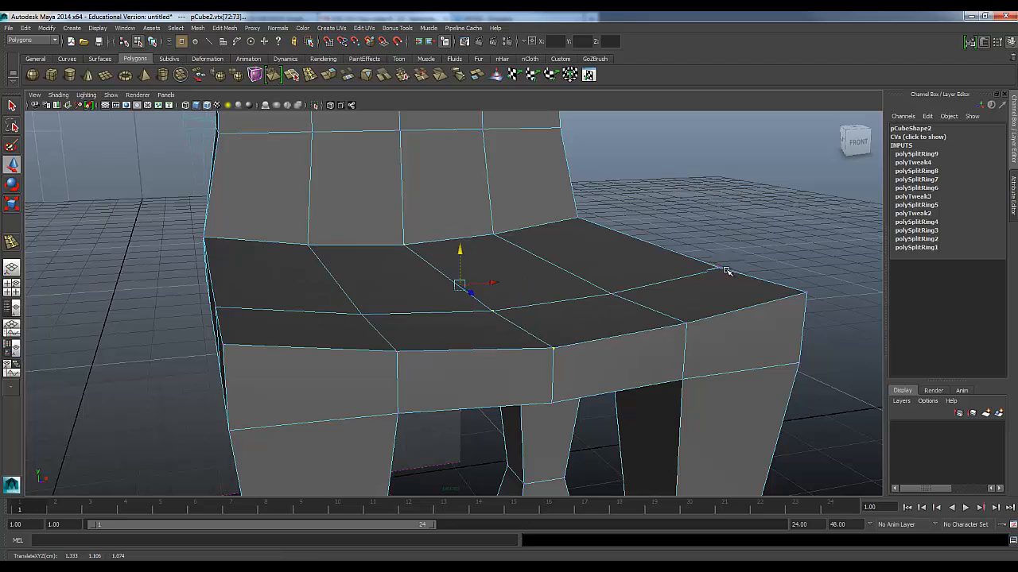
Examine the front of the backrest and its central edge loop in perspective
scroll(493, 267, down, 1)
alt+middle_drag(492, 272, 531, 401)
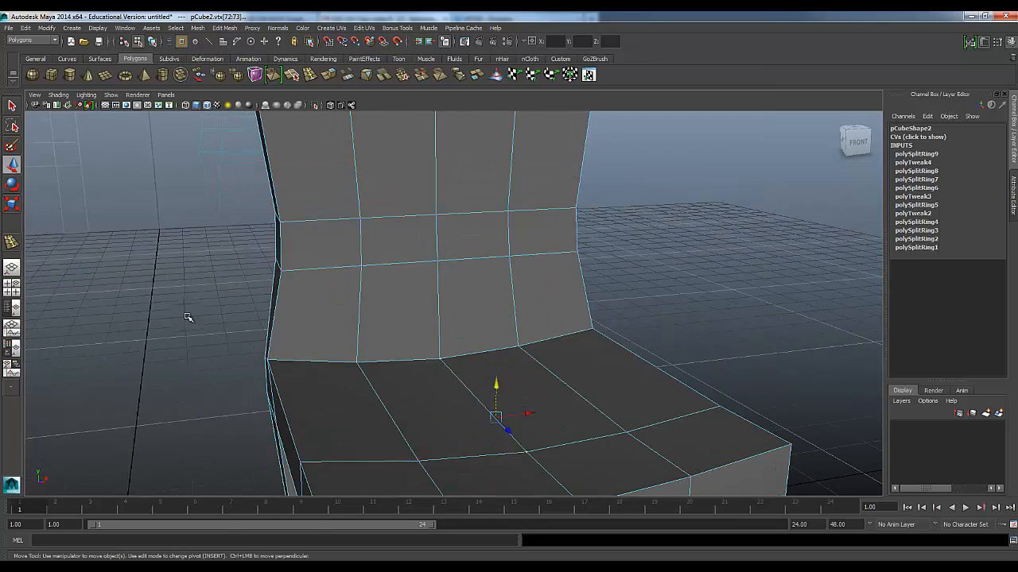
click(190, 319)
scroll(203, 339, down, 1)
alt+drag(205, 338, 342, 284)
scroll(372, 390, up, 2)
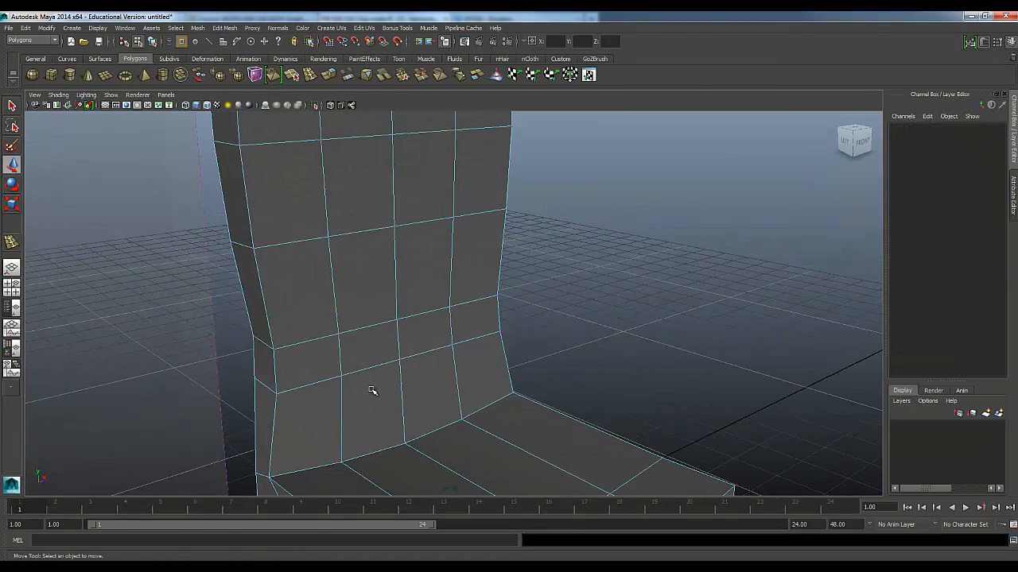
right_drag(394, 344, 397, 317)
click(403, 384)
scroll(431, 372, down, 3)
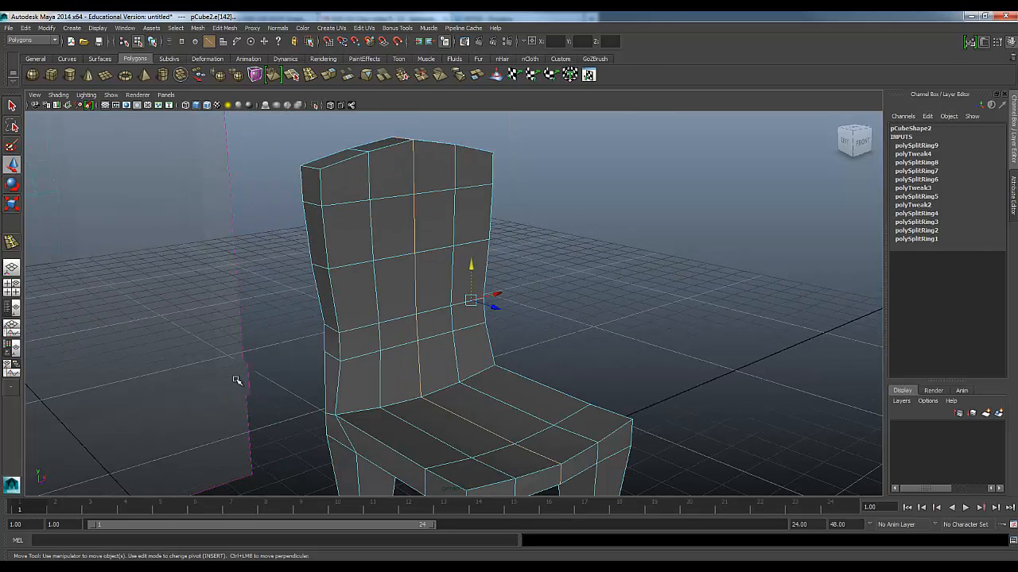
click(238, 381)
Select the vertical centre edges on the front of the backrest and move them backward to hollow it
click(419, 380)
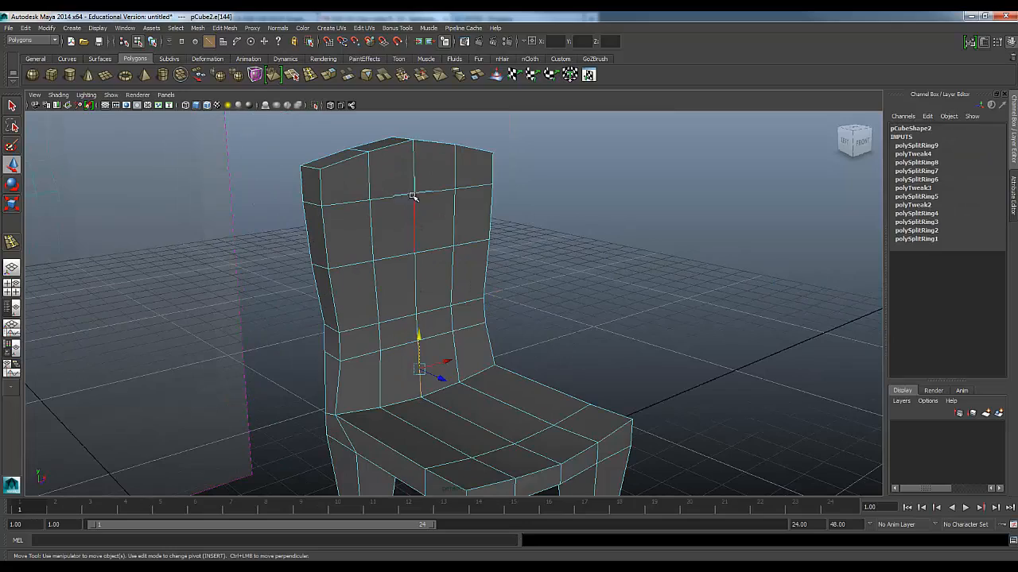
alt+drag(381, 251, 170, 381)
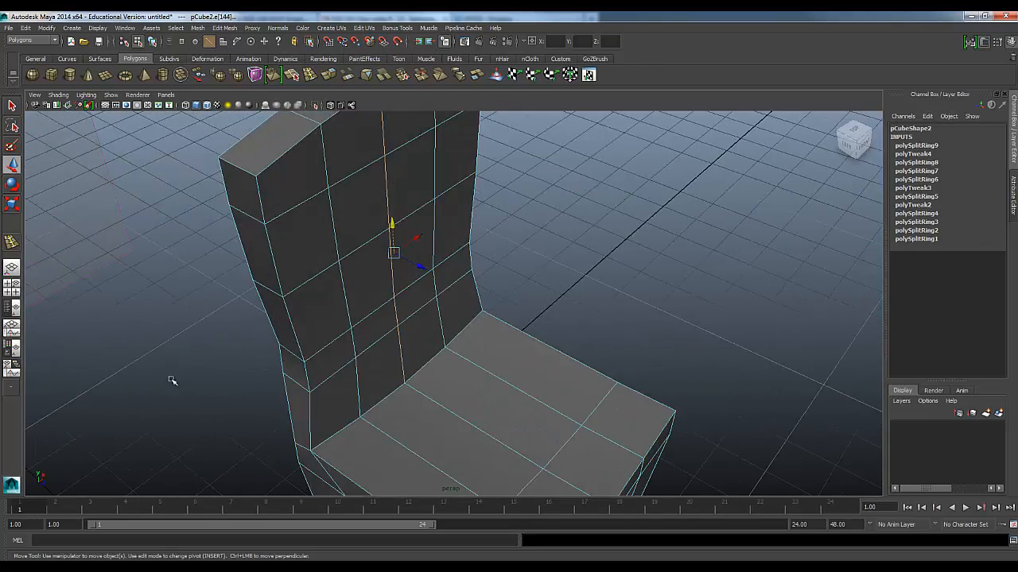
click(237, 373)
click(402, 363)
alt+drag(388, 379, 390, 384)
mouse_move(423, 315)
mouse_down()
mouse_move(395, 297)
mouse_move(411, 304)
mouse_up()
alt+drag(379, 357, 375, 393)
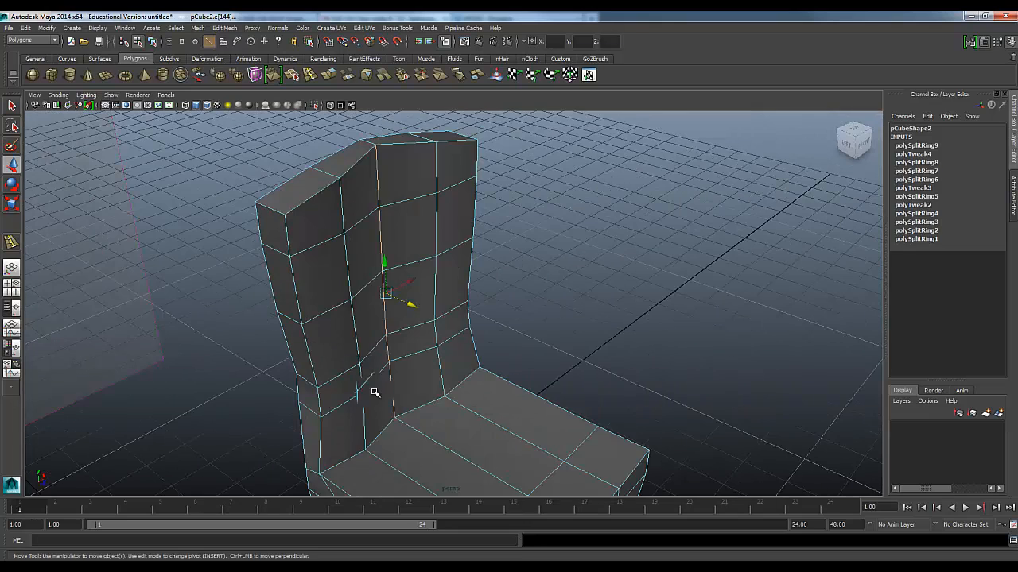
Select the vertical edge columns on either side of the backrest's front centre line and move them backward to smooth the hollow
click(364, 432)
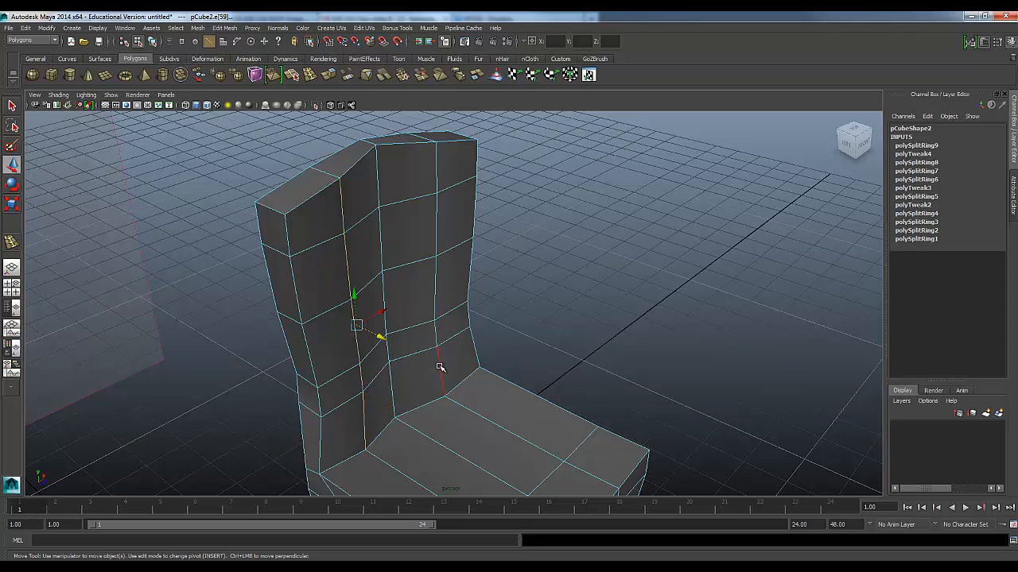
alt+drag(315, 362, 348, 413)
drag(427, 319, 407, 314)
alt+drag(447, 429, 273, 403)
scroll(392, 459, up, 2)
alt+drag(391, 459, 447, 461)
scroll(426, 427, up, 2)
alt+drag(426, 427, 445, 368)
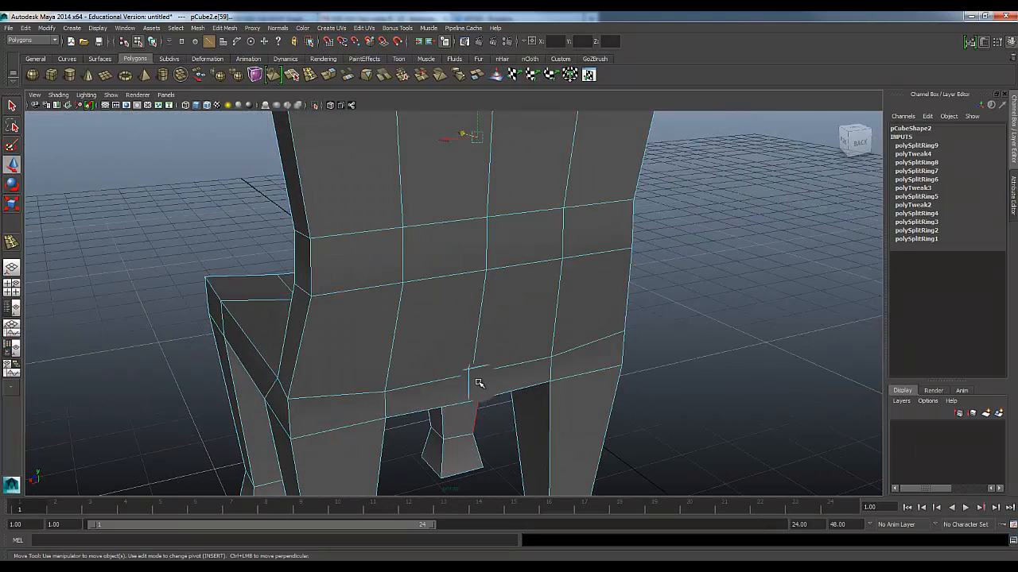
click(490, 443)
Select the vertical centre edges on the rear of the backrest and move them backward to curve the back
scroll(468, 475, down, 2)
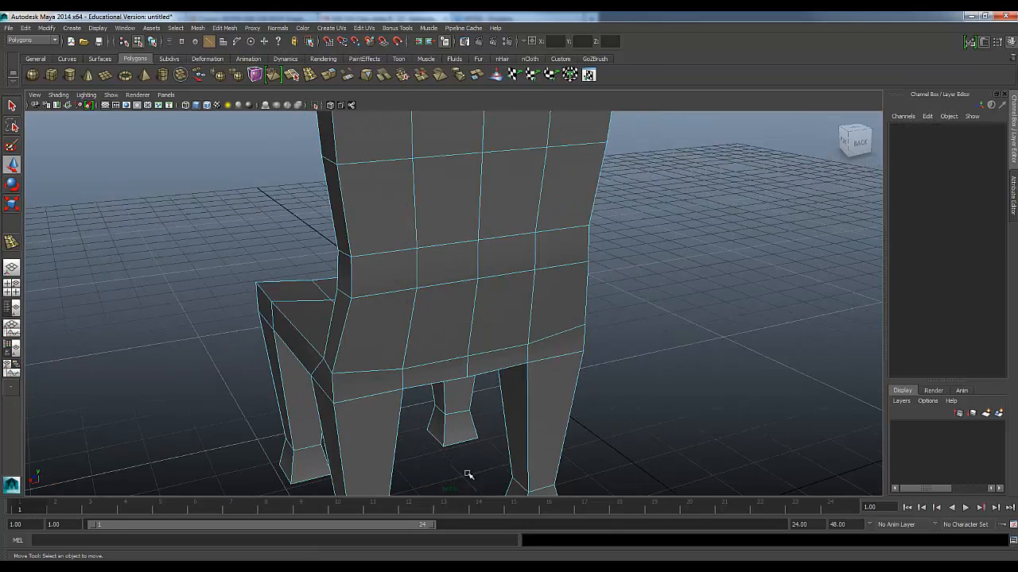
alt+drag(468, 475, 462, 382)
click(468, 374)
scroll(464, 353, down, 2)
alt+middle_drag(449, 288, 446, 414)
click(468, 266)
alt+drag(442, 295, 454, 381)
drag(430, 297, 435, 299)
click(507, 436)
Select the vertical edge columns flanking the rear centre line of the backrest and move them backward to round the curve
alt+drag(259, 482, 388, 398)
click(387, 400)
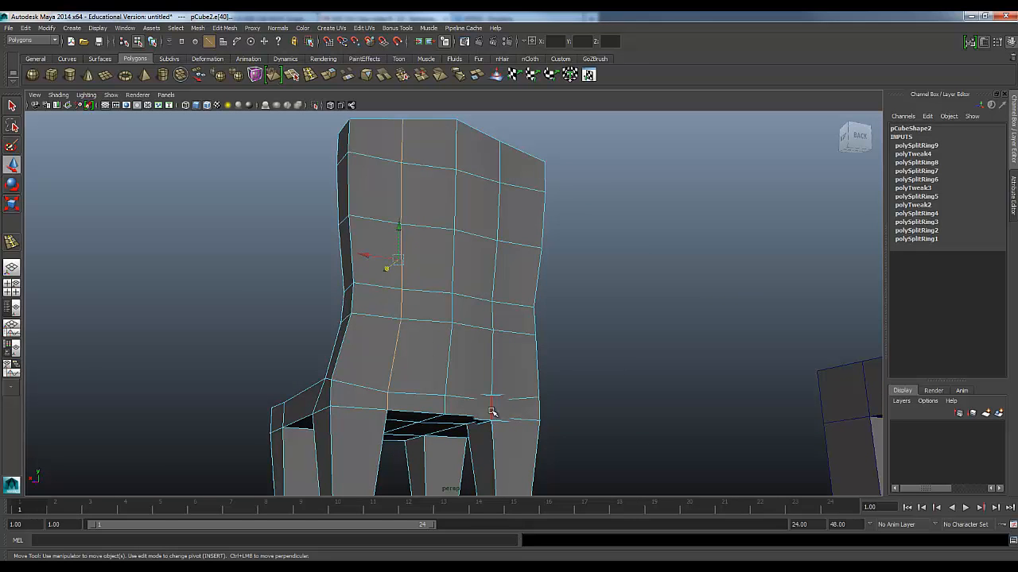
alt+drag(499, 163, 472, 386)
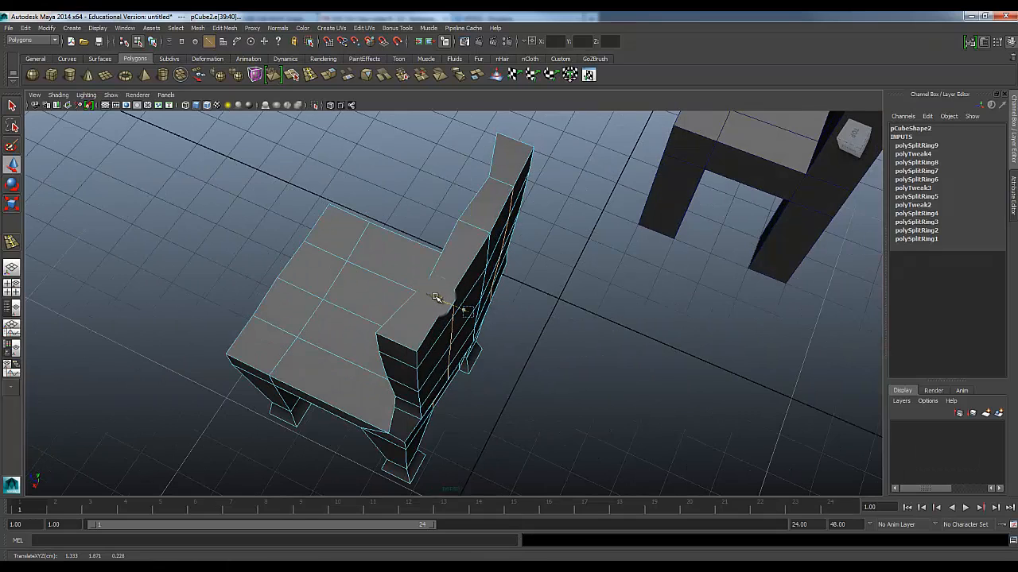
click(495, 402)
Return to object mode, select the refined chair and inspect its shape from several angles
alt+drag(398, 390, 424, 340)
right_drag(408, 343, 453, 328)
alt+drag(453, 328, 390, 357)
scroll(390, 357, down, 4)
scroll(477, 363, down, 3)
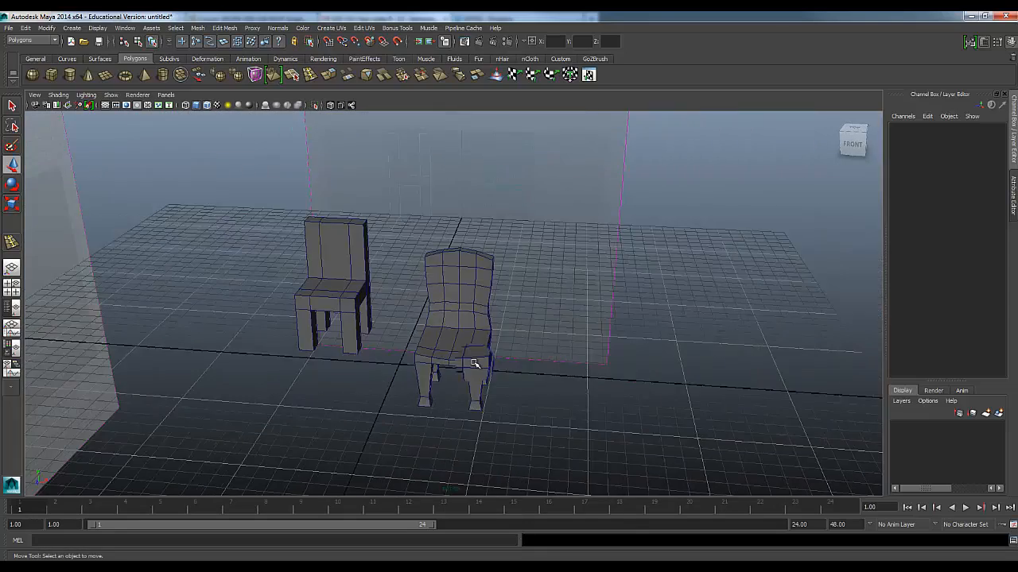
click(475, 364)
scroll(474, 364, up, 3)
alt+drag(474, 364, 256, 359)
alt+right_drag(338, 402, 485, 409)
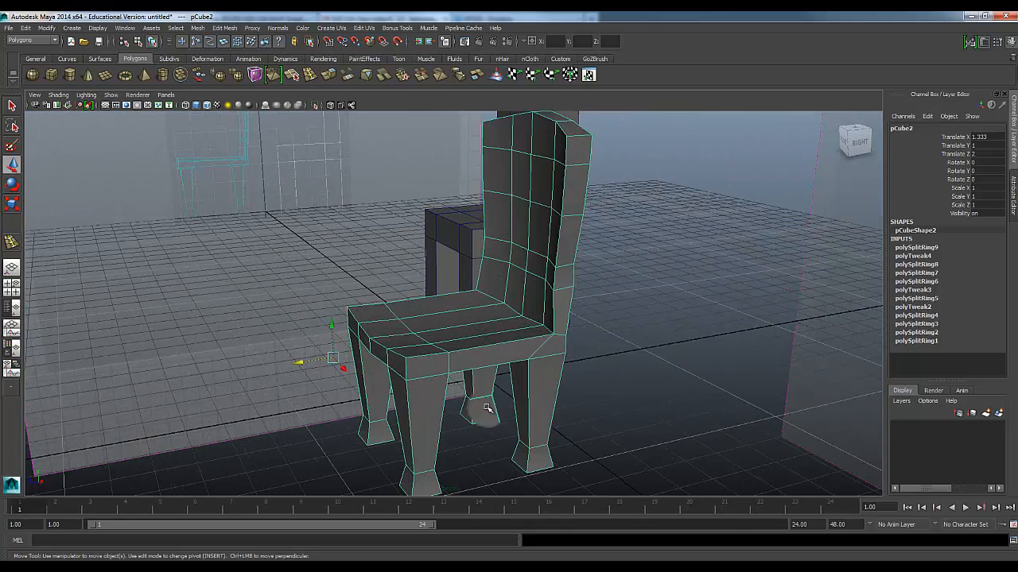
alt+drag(486, 408, 341, 182)
click(311, 75)
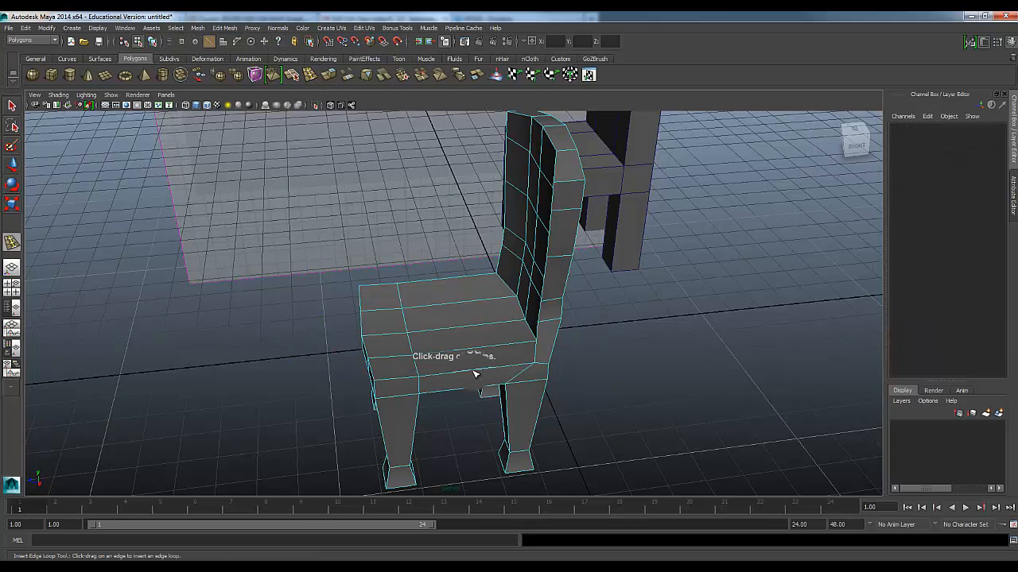
alt+right_drag(259, 302, 263, 337)
key(q)
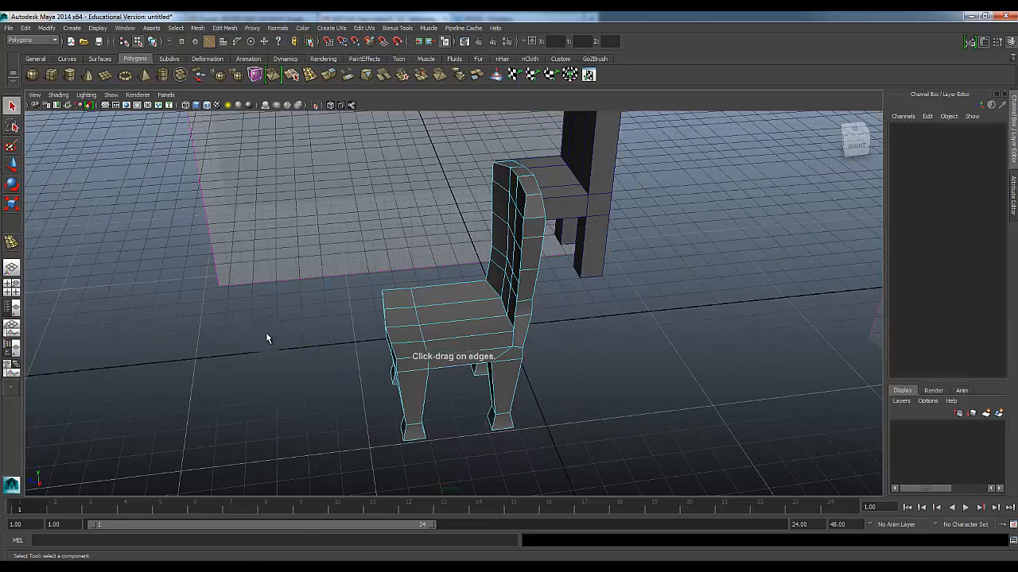
Select the refined chair in object mode and duplicate it
alt+drag(292, 350, 482, 352)
right_drag(455, 340, 482, 324)
click(488, 340)
alt+drag(488, 340, 454, 360)
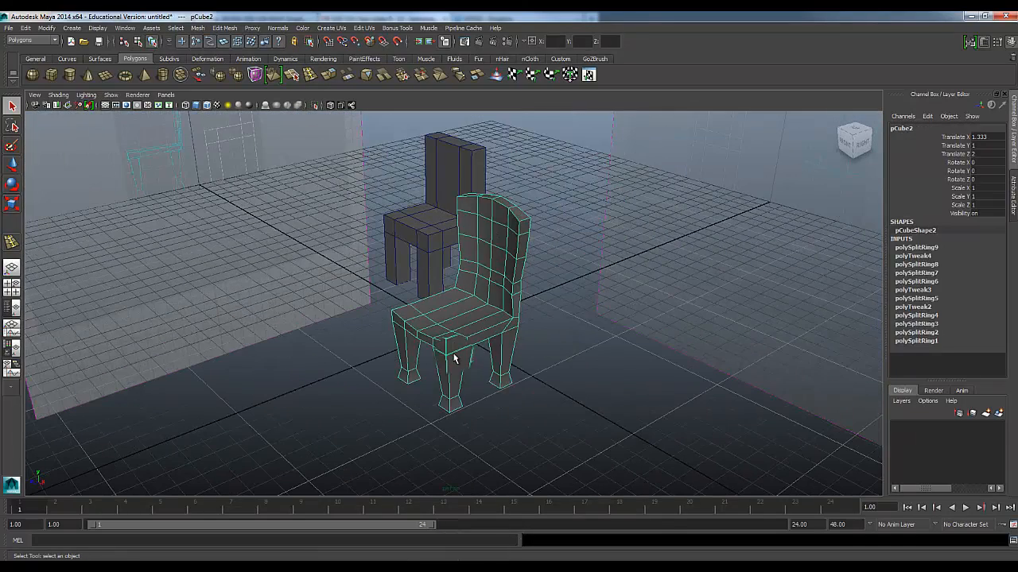
click(388, 379)
click(452, 334)
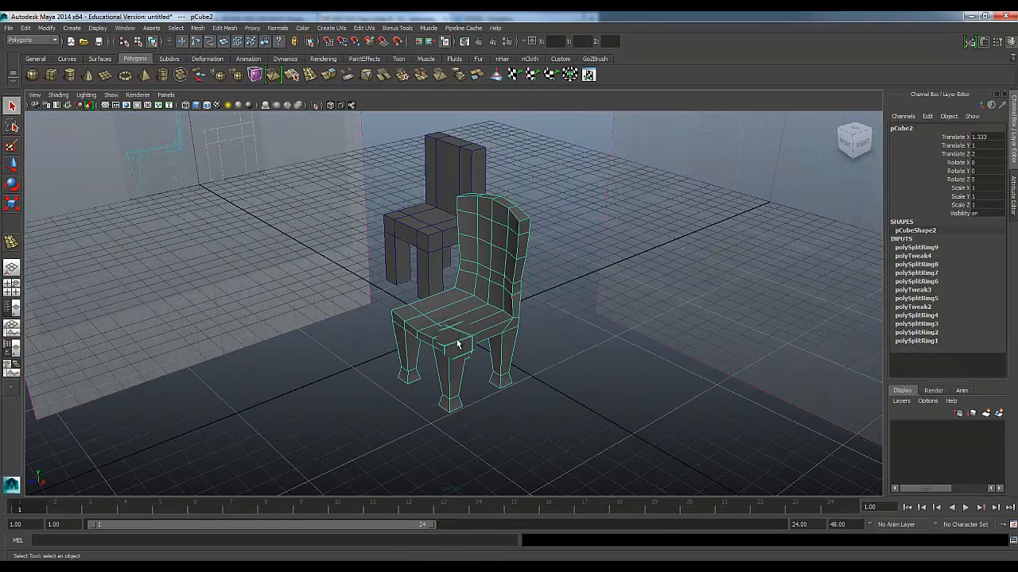
key(ctrl+d)
key(w)
scroll(454, 353, down, 3)
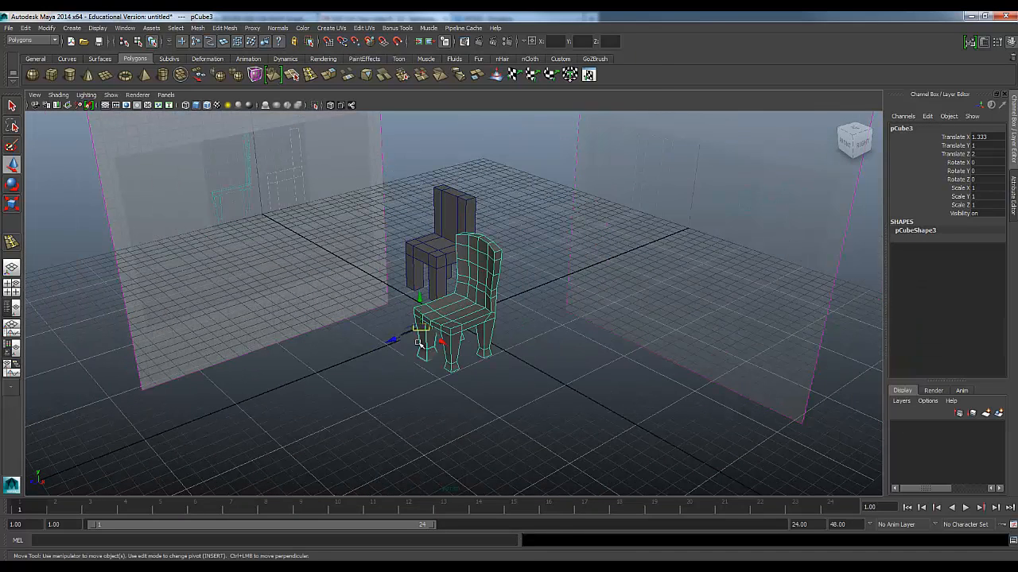
Move the duplicated chair backward to Translate Z -3, behind the other two chairs
drag(393, 342, 574, 274)
scroll(547, 348, up, 5)
alt+middle_drag(577, 276, 510, 376)
alt+drag(510, 375, 459, 376)
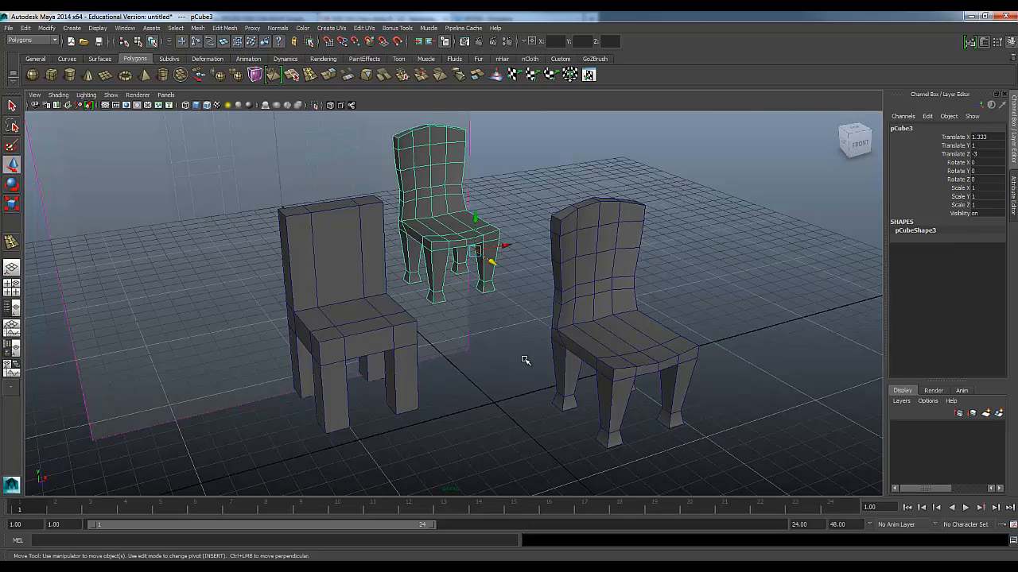